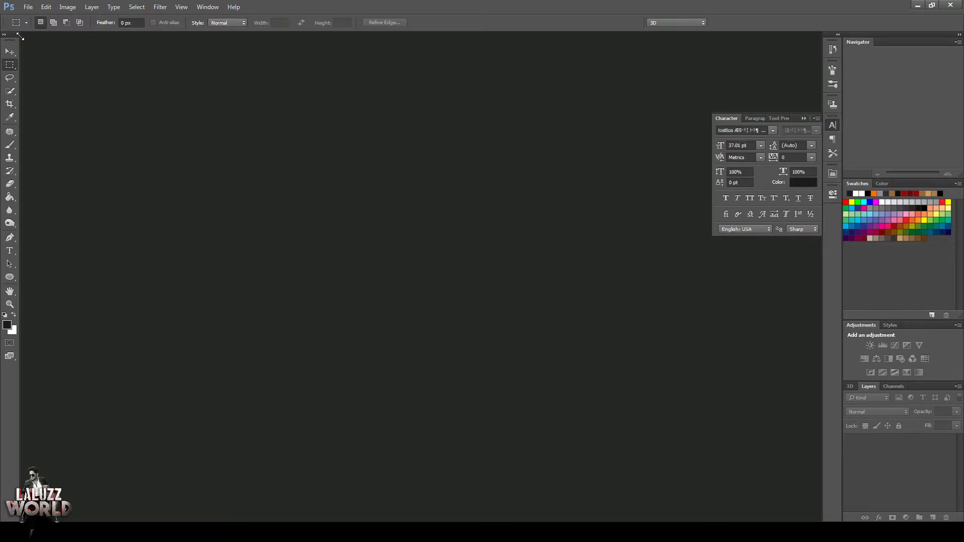
Create a new blank document from the 2800 x 1800 px preset.
left_click(29, 7)
left_click(40, 17)
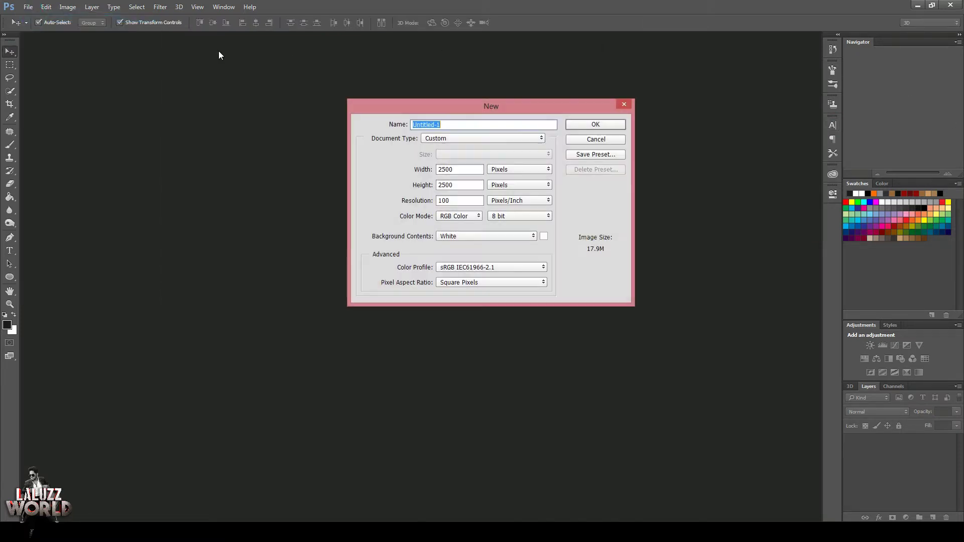
left_click(517, 139)
left_click(502, 169)
left_click(596, 124)
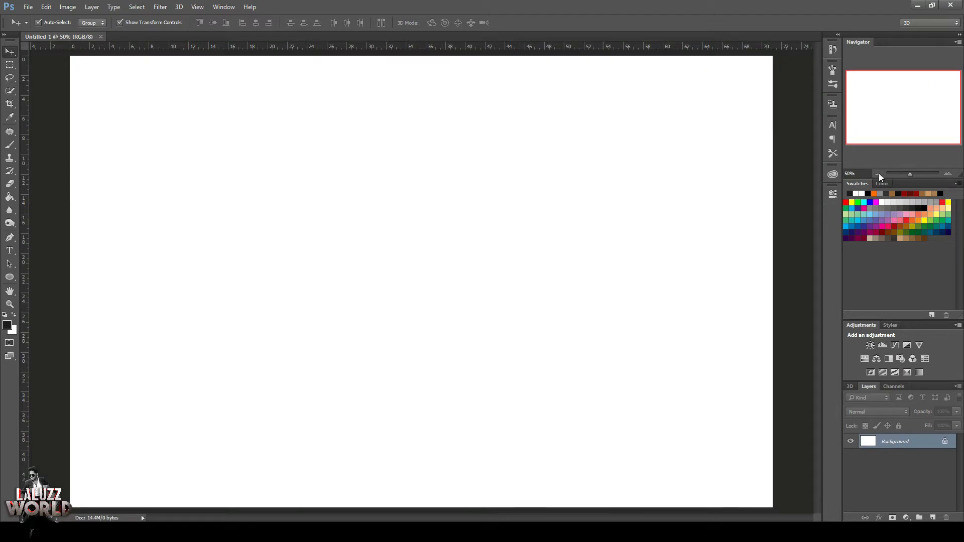
left_click(878, 174)
left_click(28, 7)
left_click(40, 28)
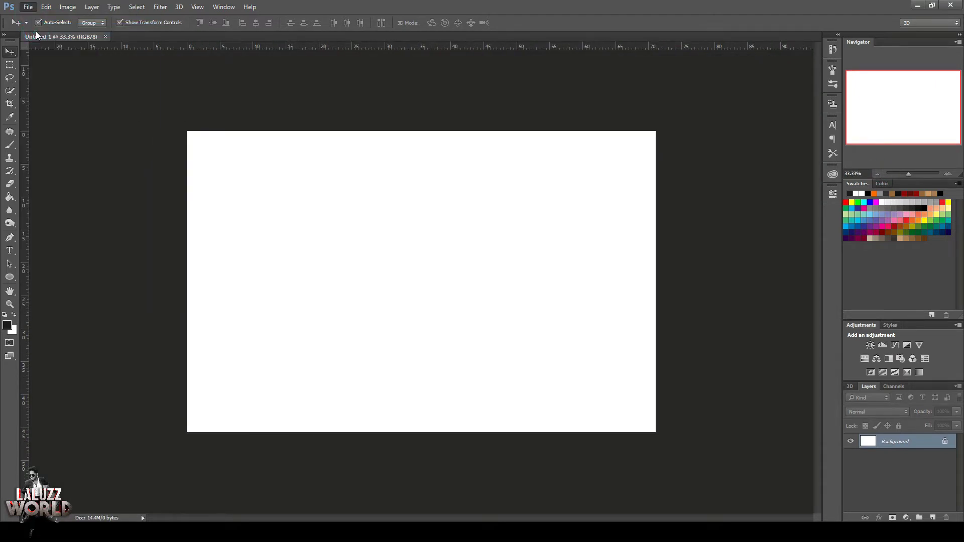
left_click(146, 148)
left_click(391, 254)
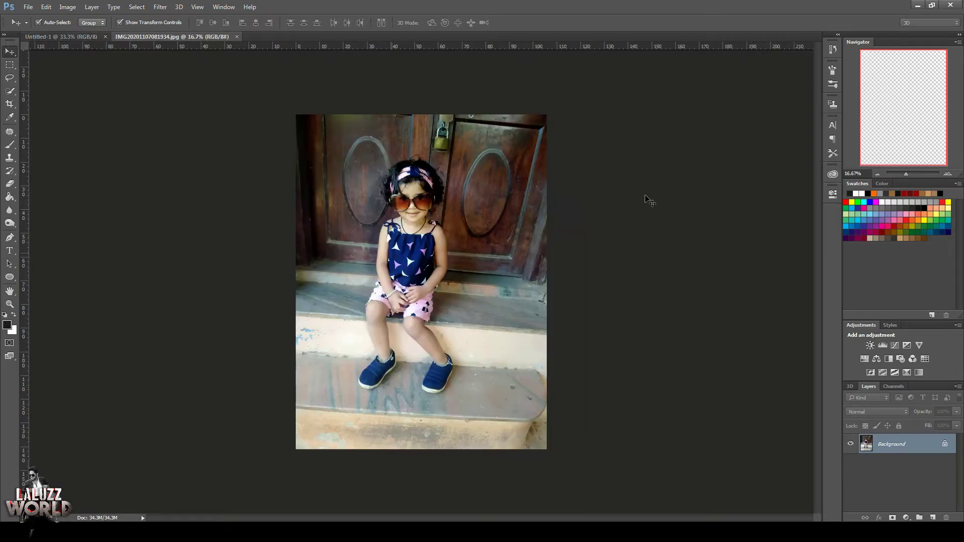
Zoom in on the girl's shoes and switch to the Pen tool.
key("ctrl+plus")
key("ctrl+plus")
key("ctrl+plus")
scroll(540, 351, "down", 3)
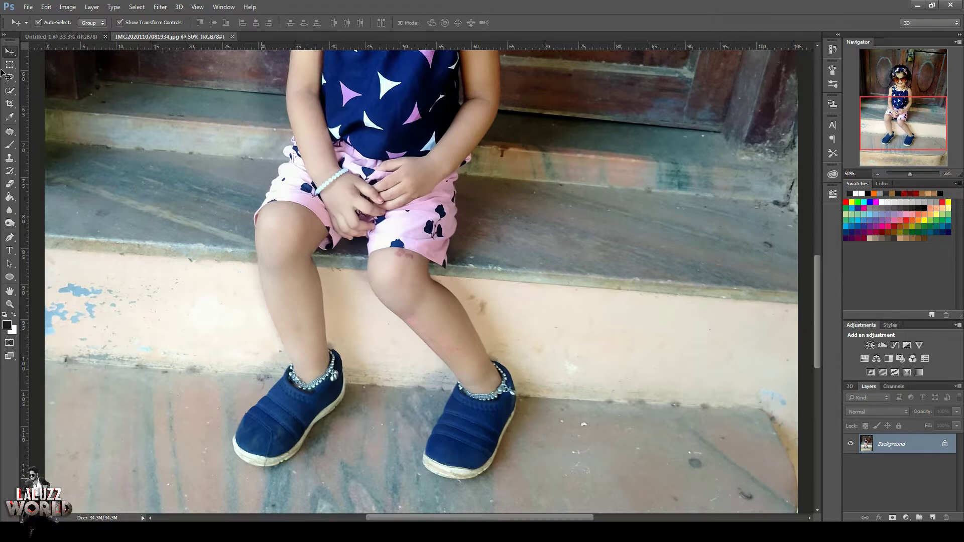
scroll(350, 427, "down", 2)
scroll(350, 427, "down", 2)
scroll(350, 426, "down", 2)
scroll(350, 427, "down", 2)
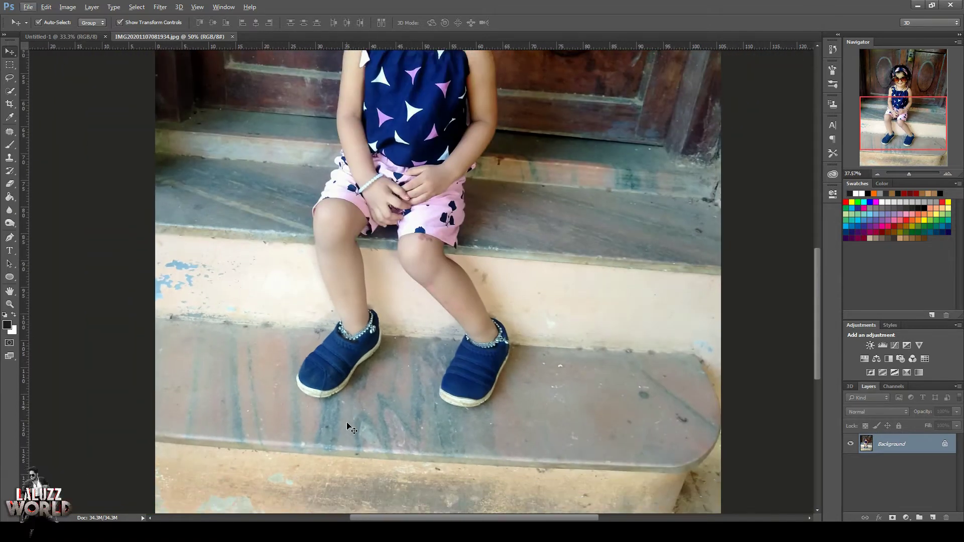
scroll(347, 422, "up", 3)
scroll(348, 417, "up", 3)
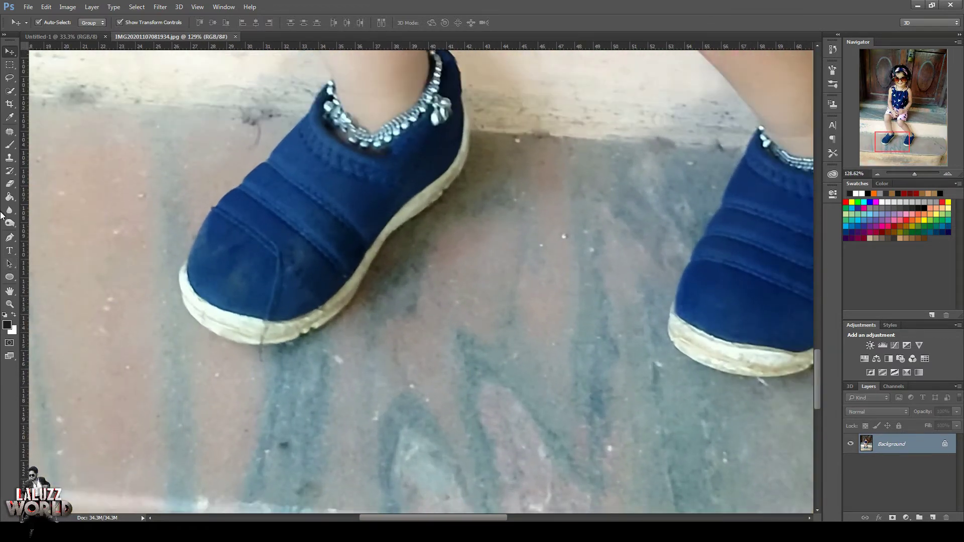
left_click(9, 237)
Start the pen path at the left shoe, tracing its sole, collar and ankle.
left_click(359, 285)
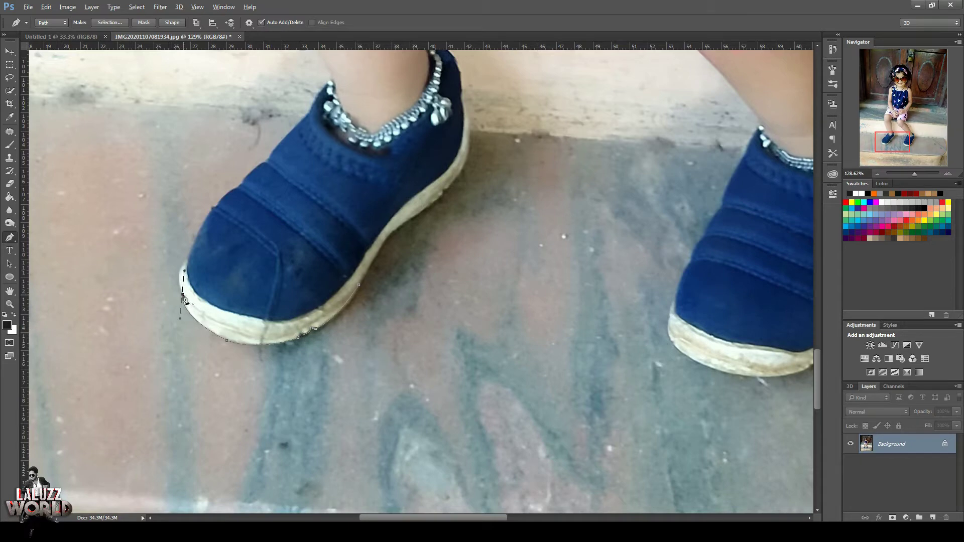
left_click(240, 184)
left_click(262, 162)
left_click(301, 123)
left_click(323, 84)
left_click(330, 79)
left_click_drag(330, 81, 332, 308)
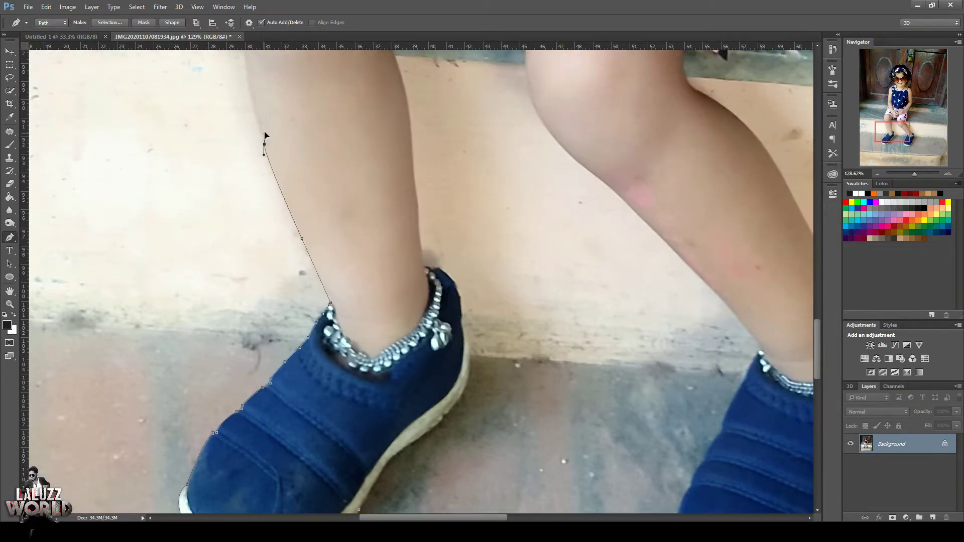
left_click_drag(265, 136, 258, 115)
scroll(257, 126, "up", 3)
left_click_drag(245, 161, 243, 130)
scroll(238, 102, "up", 1)
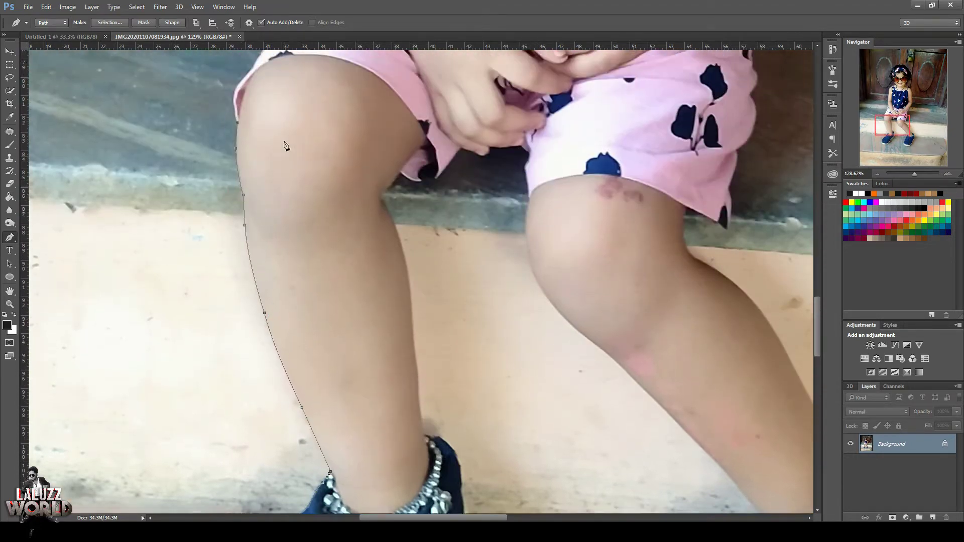
scroll(236, 151, "up", 3)
Extend the path up the leg and along the shorts' edge to their top.
left_click(234, 249)
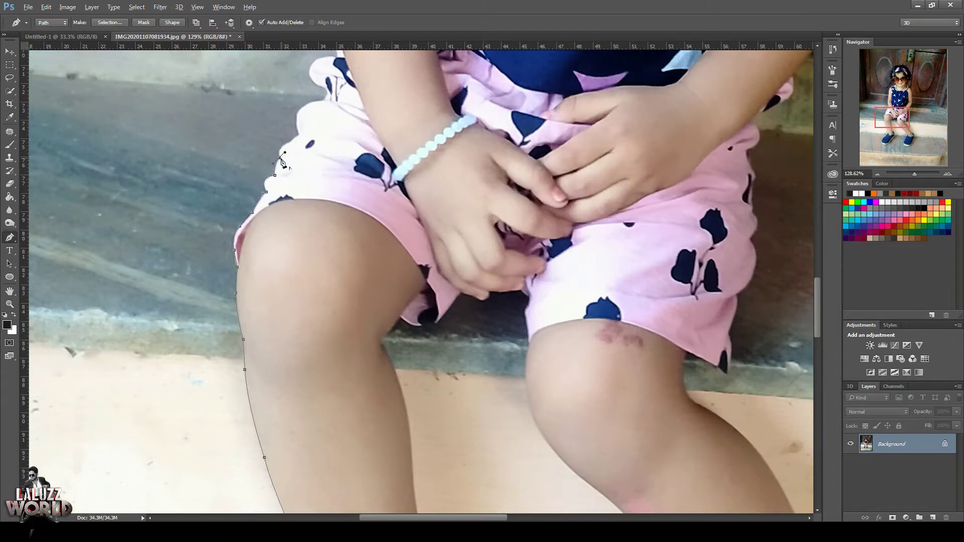
left_click(315, 102)
scroll(320, 92, "up", 3)
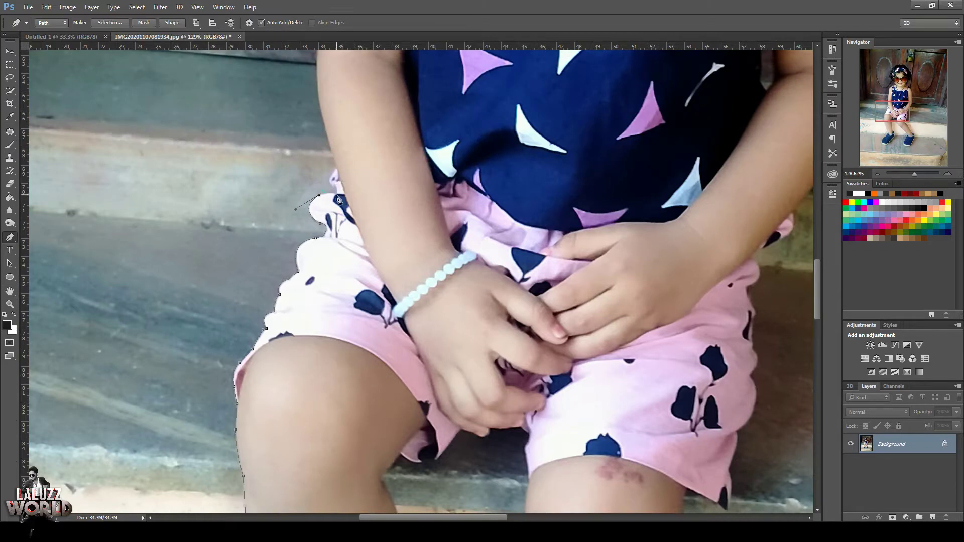
left_click(332, 191)
scroll(337, 172, "up", 3)
Continue the path up the left arm to the shoulder strap.
left_click(325, 285)
left_click(315, 229)
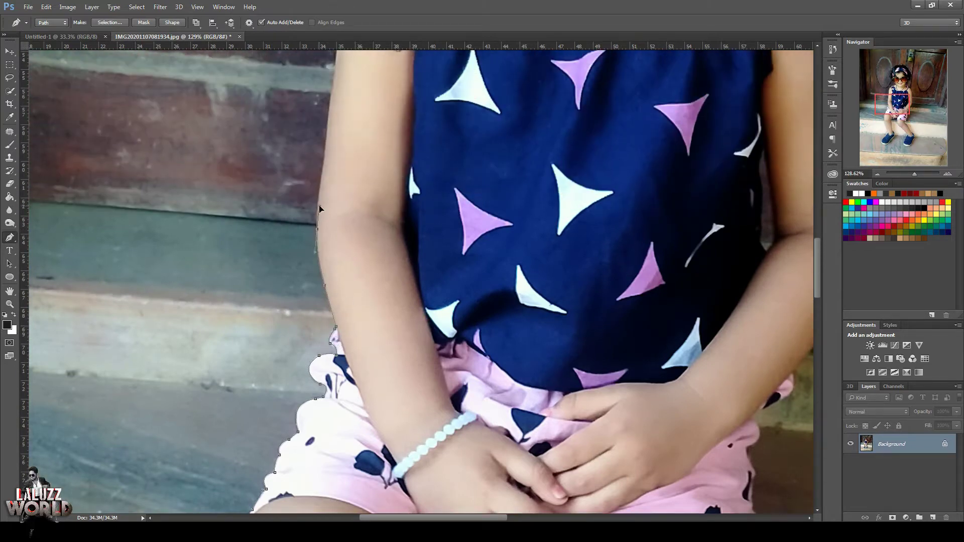
left_click(323, 167)
scroll(328, 166, "up", 3)
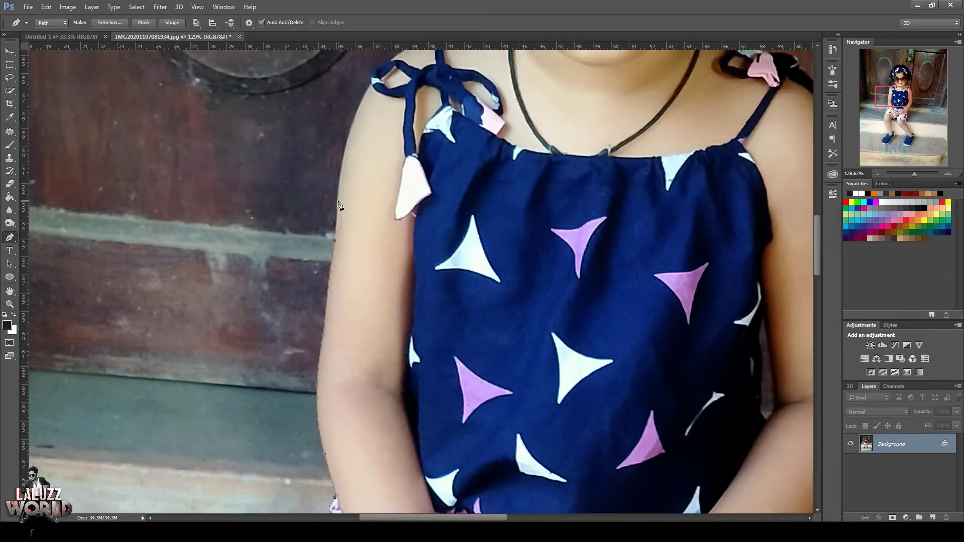
left_click(338, 203)
left_click(347, 141)
left_click(365, 89)
scroll(372, 91, "up", 5)
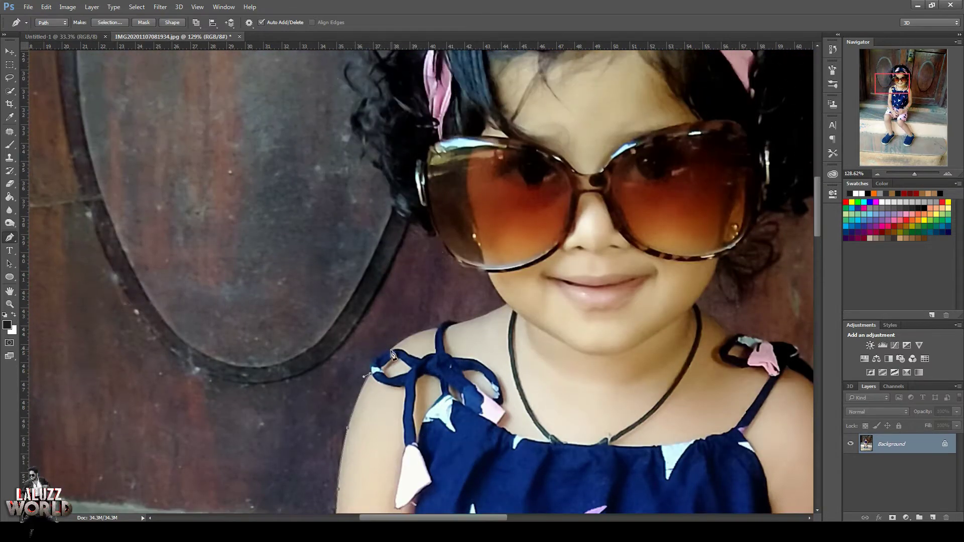
left_click_drag(425, 329, 437, 328)
scroll(448, 247, "up", 2)
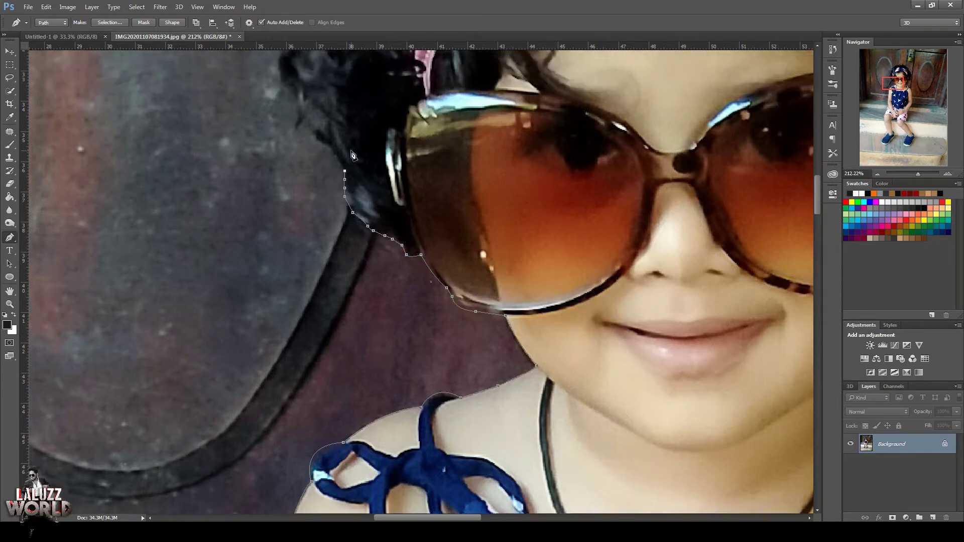
Trace the left edge of the curly hair with pen anchors.
scroll(374, 195, "up", 7)
left_click(329, 460)
left_click(305, 439)
left_click(296, 405)
left_click(279, 382)
left_click(299, 341)
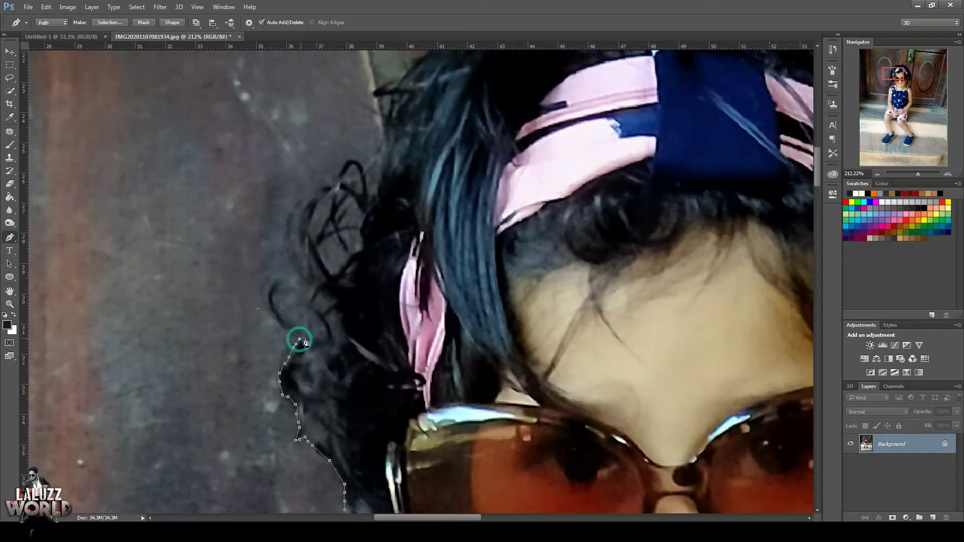
left_click(328, 335)
left_click(315, 317)
left_click(313, 287)
left_click(344, 261)
left_click(361, 249)
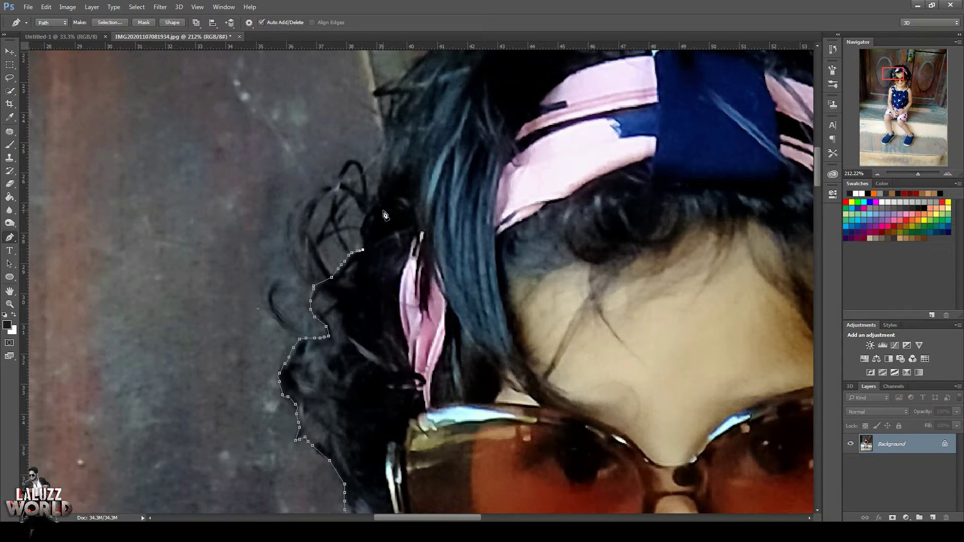
Continue the path up the hair and across the top of the head.
left_click(383, 140)
left_click(391, 115)
scroll(397, 90, "up", 4)
left_click(431, 250)
left_click(482, 203)
left_click(529, 186)
left_click(610, 173)
left_click(690, 162)
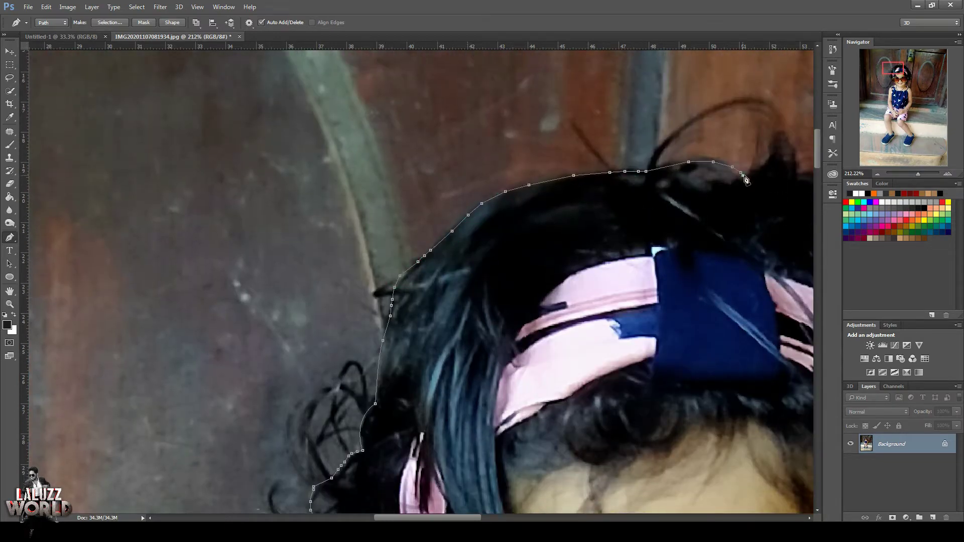
left_click(780, 131)
Finish the top of the head and follow the hair's right edge downward.
scroll(799, 170, "right", 8)
left_click(502, 152)
left_click(574, 231)
left_click(594, 263)
left_click(615, 297)
left_click(636, 315)
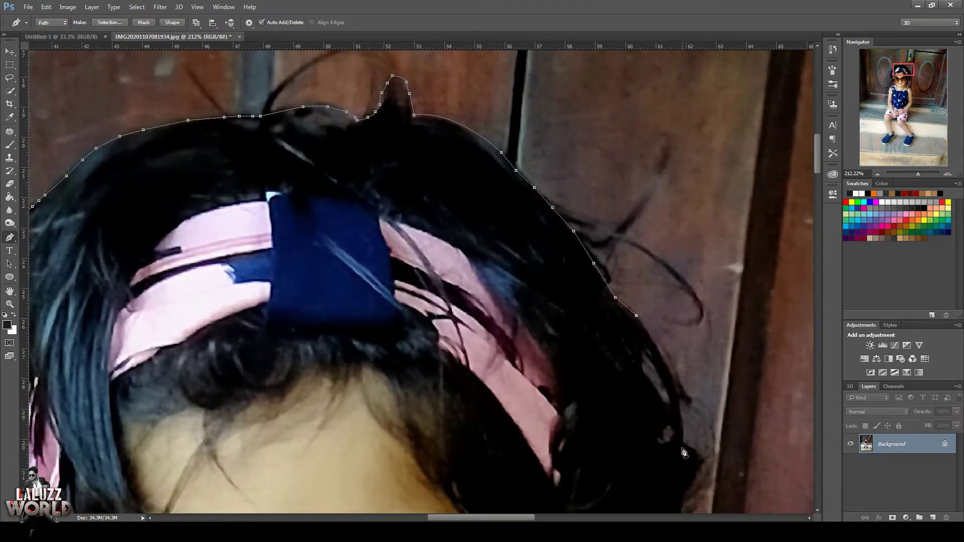
left_click(683, 443)
left_click(696, 478)
Trace the right side of the hair, the glasses' lower rim and the jaw.
scroll(696, 472, "down", 3)
left_click(681, 356)
left_click(671, 417)
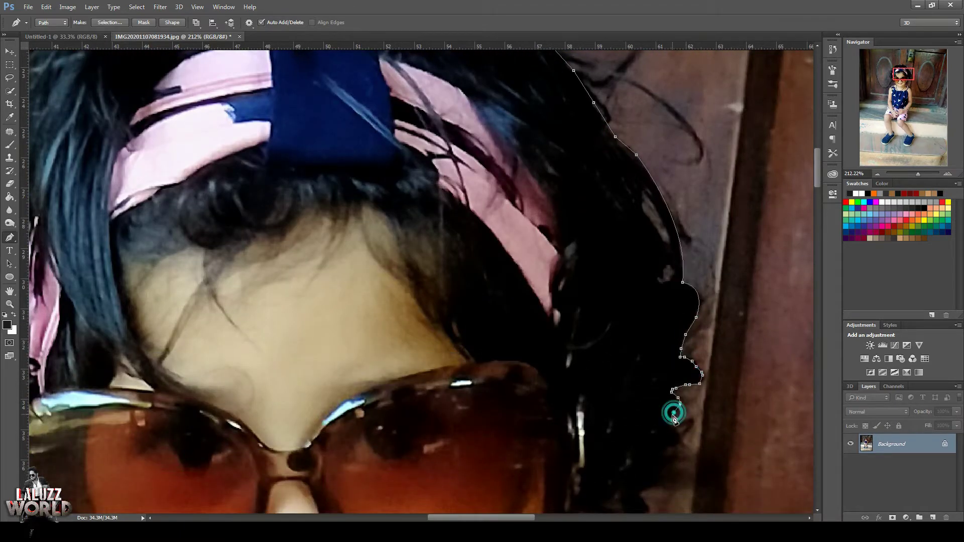
scroll(652, 280, "down", 4)
left_click(585, 277)
left_click(559, 305)
left_click(536, 339)
left_click(512, 352)
left_click(503, 357)
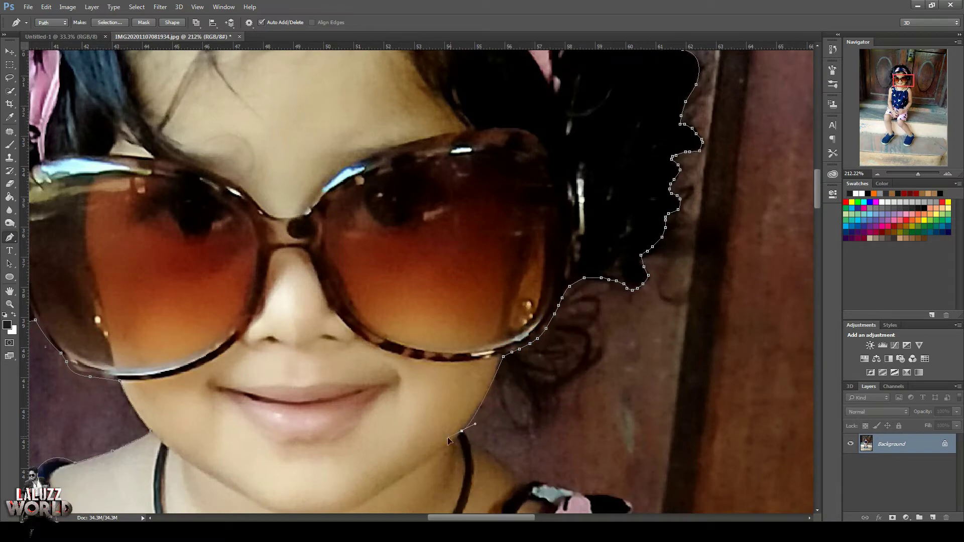
left_click(463, 431)
Outline the right shoulder strap and down the right shoulder.
left_click(523, 482)
left_click(586, 497)
scroll(622, 500, "down", 3)
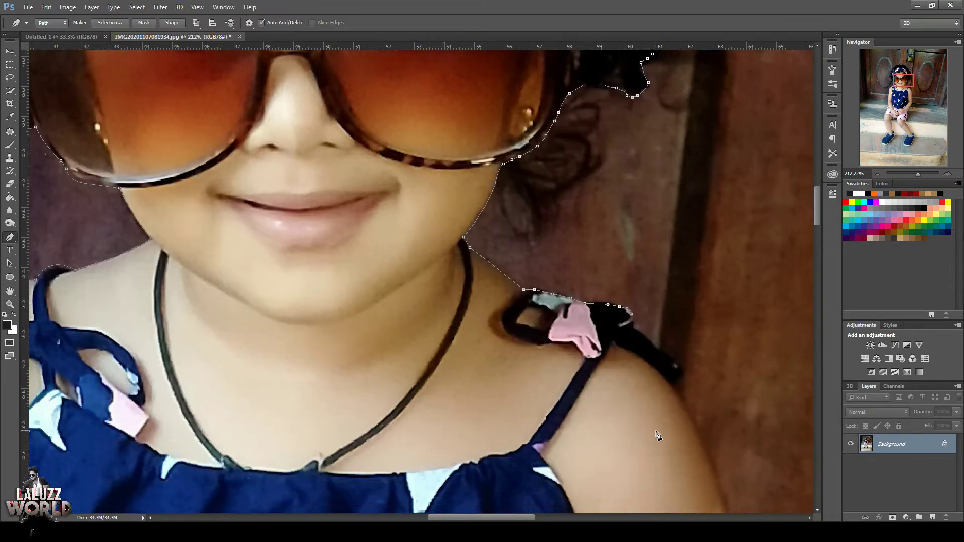
left_click(642, 340)
left_click(658, 356)
left_click(676, 367)
left_click(676, 399)
left_click(701, 445)
left_click(723, 501)
Extend the path down the right arm.
scroll(723, 502, "down", 3)
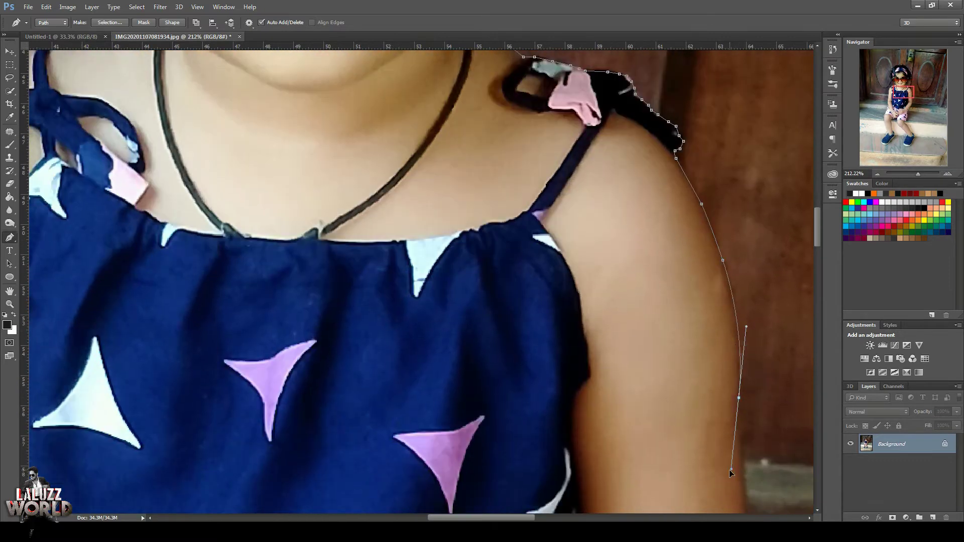
left_click(739, 398)
left_click(744, 482)
scroll(753, 493, "down", 3)
left_click(750, 388)
left_click(740, 460)
Continue down the lower arm and forearm toward the hand.
scroll(733, 473, "down", 2)
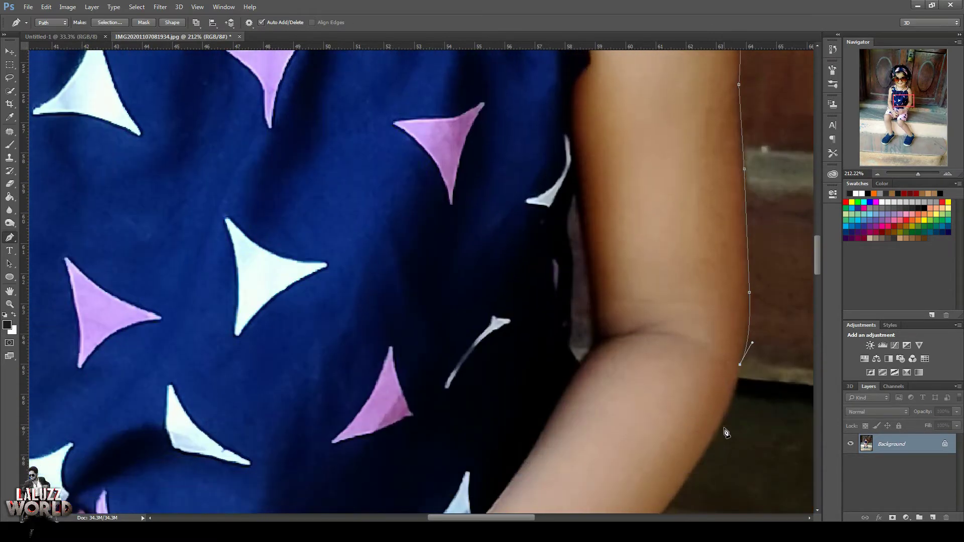
left_click(717, 431)
left_click(698, 470)
scroll(718, 447, "down", 2)
left_click(661, 420)
scroll(653, 427, "down", 1)
left_click(624, 417)
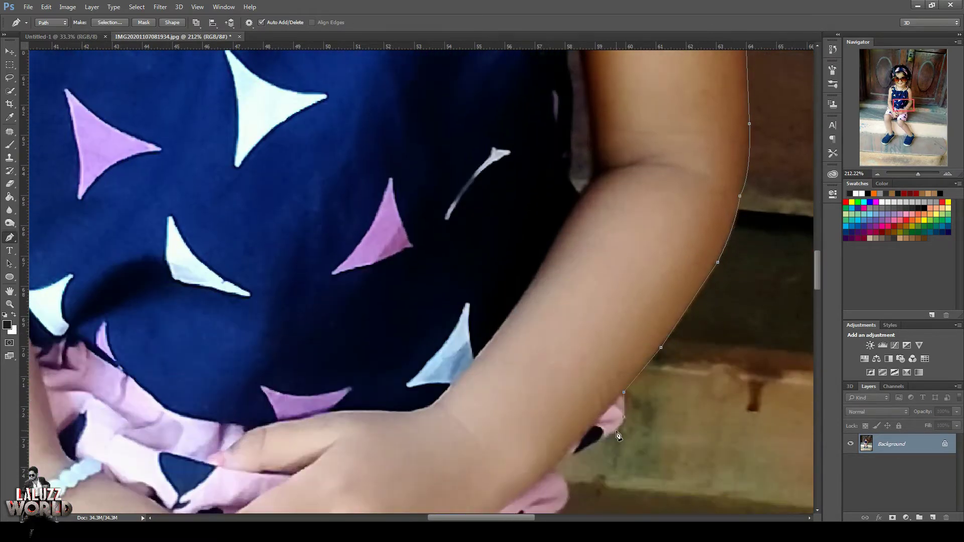
Begin tracing the edge of the pink shorts.
left_click(554, 469)
left_click(561, 511)
scroll(558, 512, "up", 1)
scroll(558, 502, "down", 2)
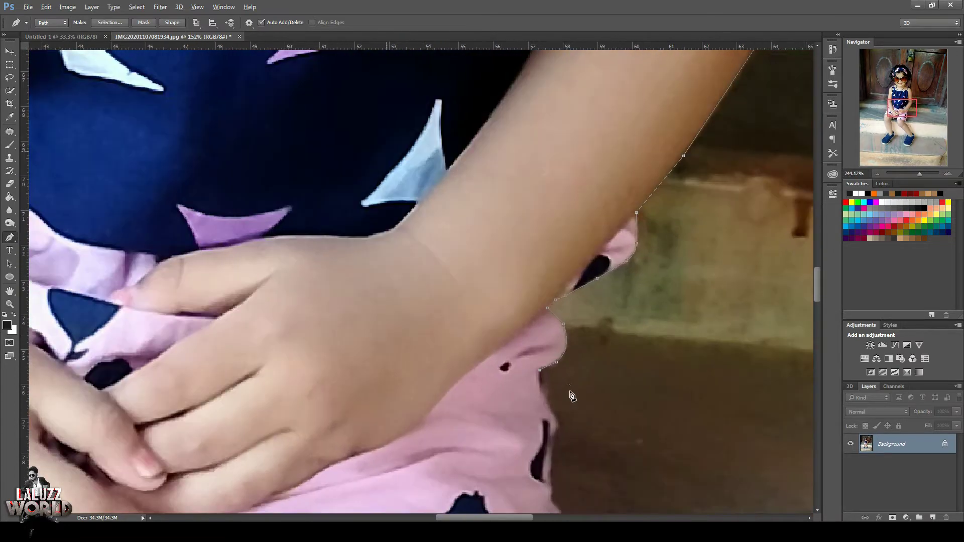
left_click(548, 400)
left_click(556, 417)
Continue the path down the pink shorts' edge with a curved anchor.
left_click(554, 444)
left_click(552, 477)
left_click(553, 503)
scroll(558, 477, "down", 3)
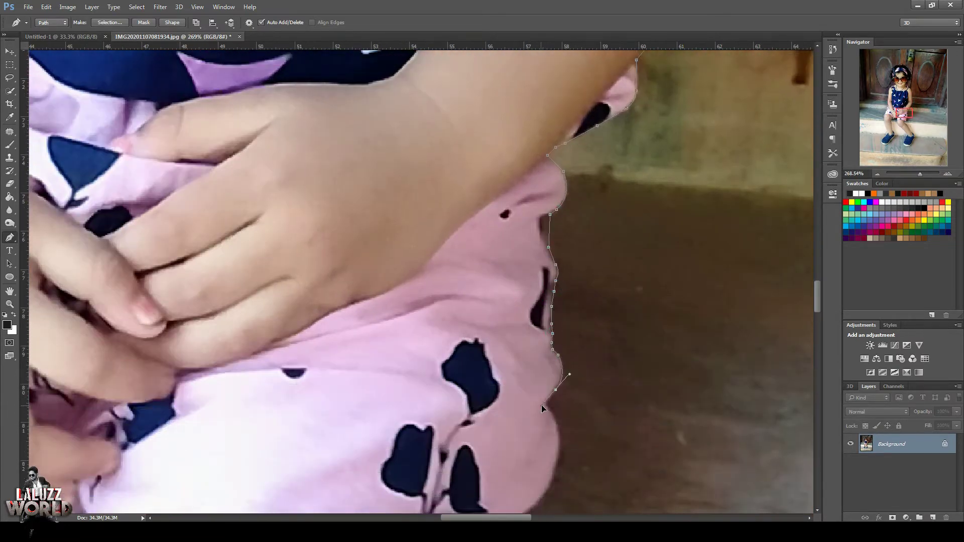
left_click(556, 390)
left_click(551, 410)
left_click_drag(556, 462, 552, 484)
Follow the shorts' edge down to their bottom hem.
scroll(523, 503, "down", 4)
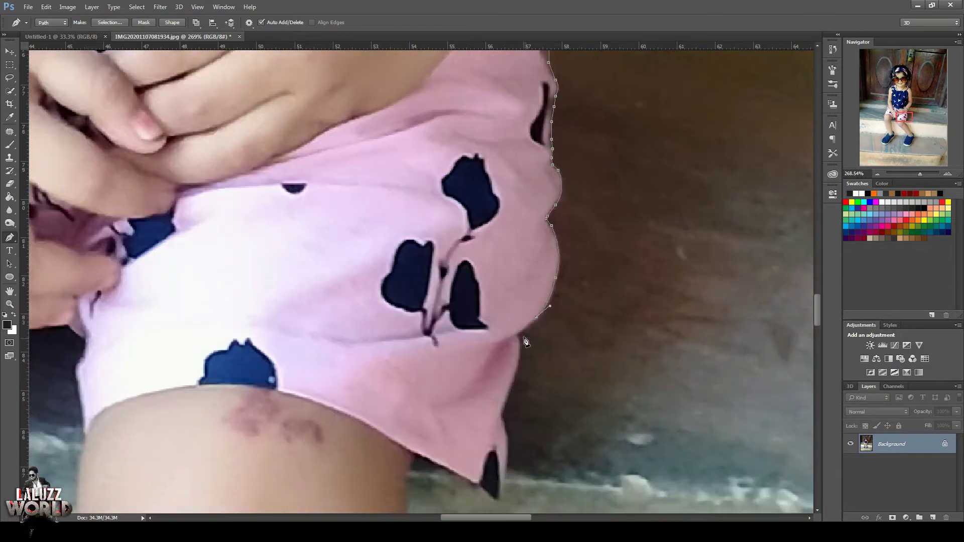
left_click(519, 332)
left_click(515, 377)
left_click(505, 417)
left_click(508, 456)
left_click(451, 479)
scroll(411, 477, "down", 3)
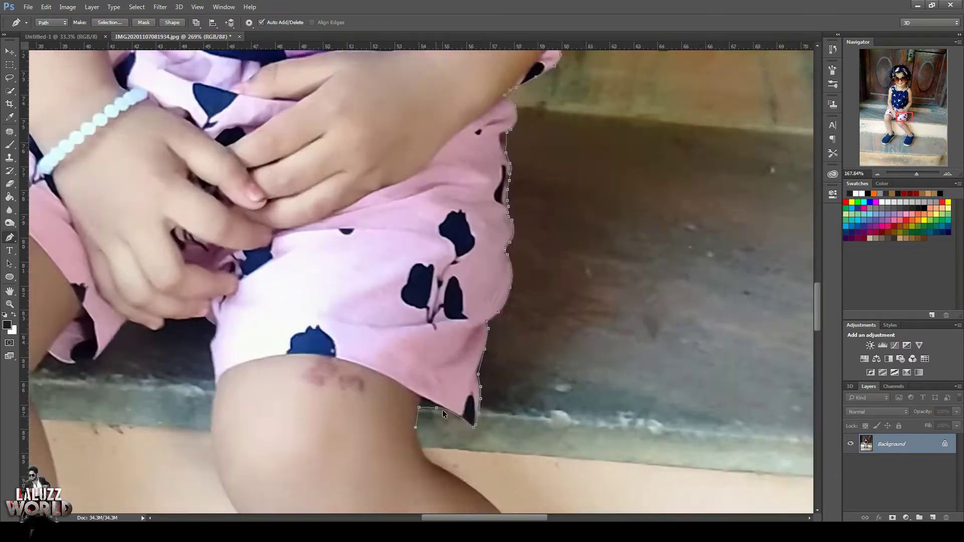
scroll(442, 410, "up", 3)
left_click(383, 430)
Extend the pen path down the leg's edge and along the ankle.
left_click(390, 472)
scroll(451, 484, "down", 3)
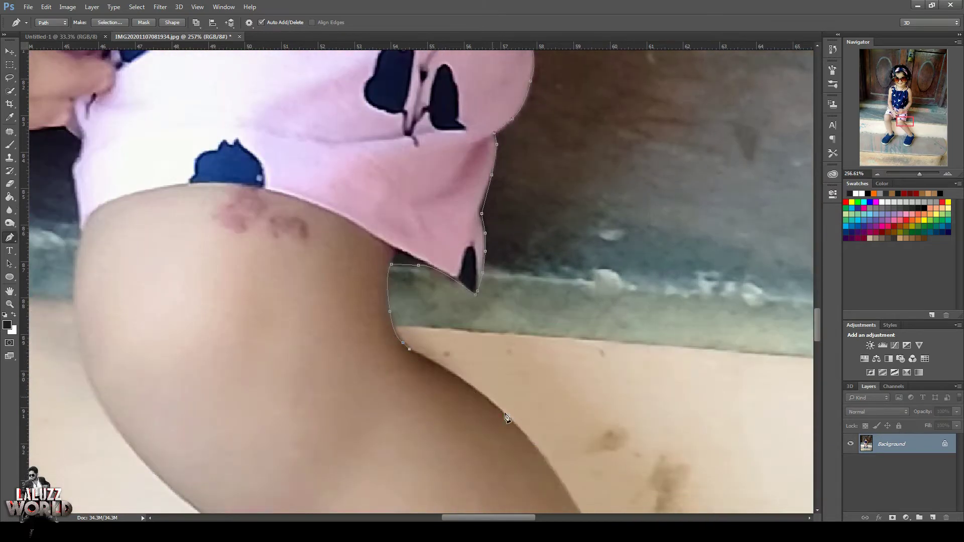
scroll(560, 467, "down", 1)
scroll(560, 467, "down", 4)
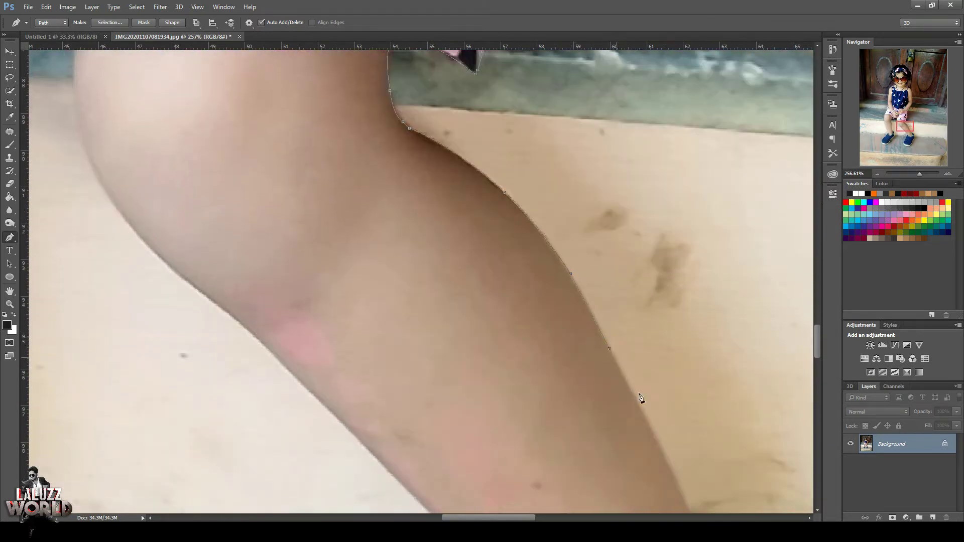
left_click(638, 362)
left_click(674, 435)
left_click(687, 465)
scroll(702, 467, "down", 3)
left_click(700, 410)
left_click(804, 465)
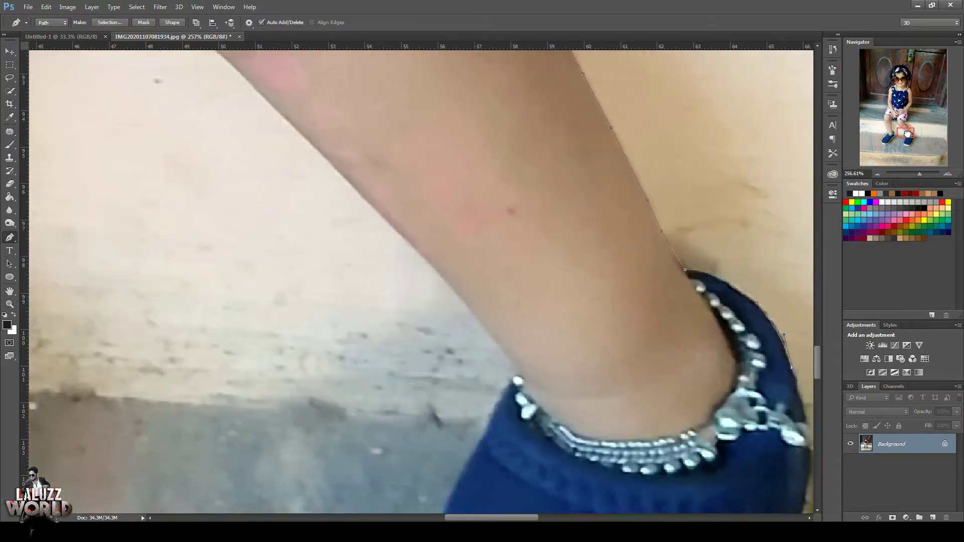
Trace the first shoe's right edge down toward the toe.
scroll(703, 352, "down", 3)
scroll(703, 352, "right", 3)
left_click(688, 260)
left_click(696, 288)
left_click(700, 316)
left_click(702, 341)
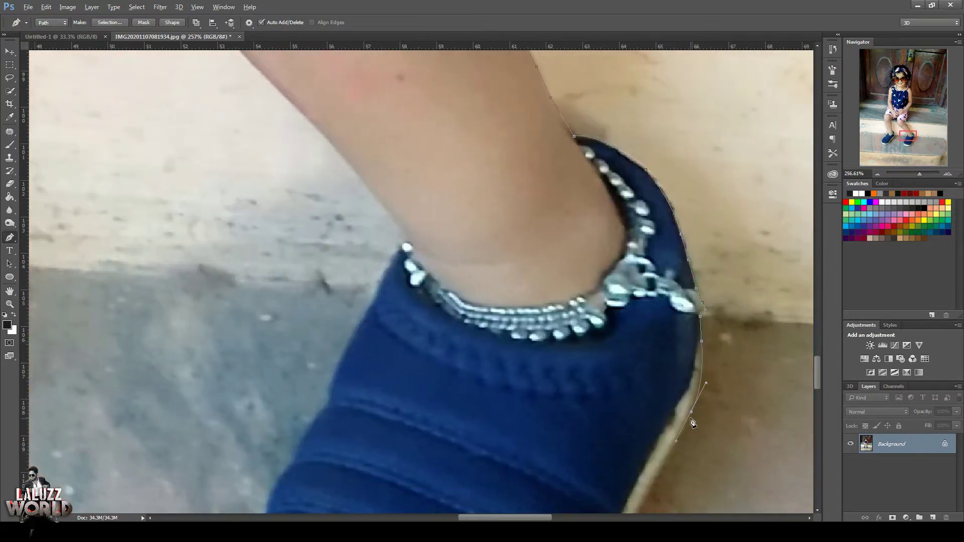
scroll(692, 422, "down", 3)
scroll(692, 422, "down", 2)
left_click(649, 252)
left_click(605, 359)
left_click(584, 403)
left_click_drag(532, 461, 537, 463)
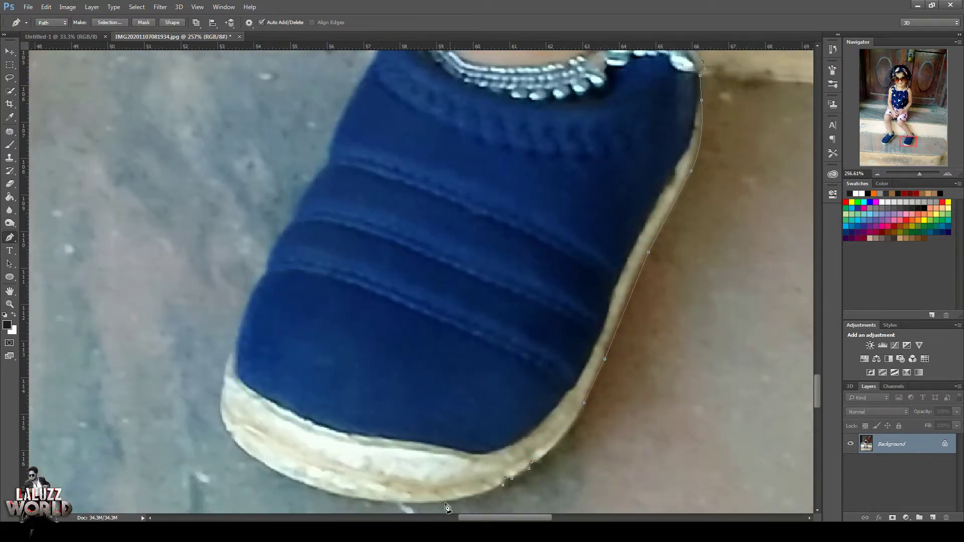
Curve the path around the sole and up the shoe's left edge.
left_click_drag(297, 481, 297, 483)
left_click_drag(231, 352, 238, 351)
left_click(327, 162)
left_click(363, 76)
left_click(374, 58)
Continue the path with curved anchors up the leg's left edge and the shirt.
scroll(386, 201, "up", 4)
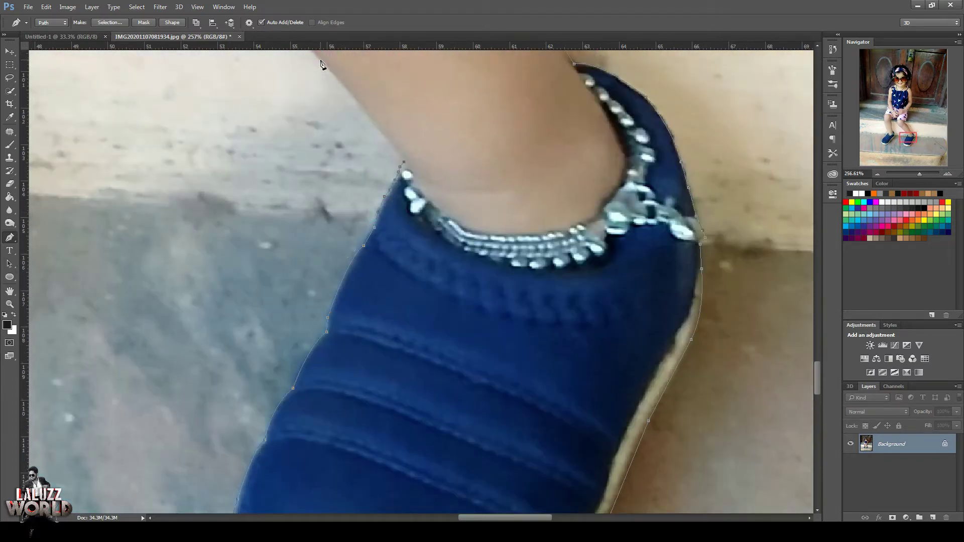
scroll(376, 273, "up", 5)
scroll(313, 317, "up", 3)
left_click_drag(199, 196, 213, 228)
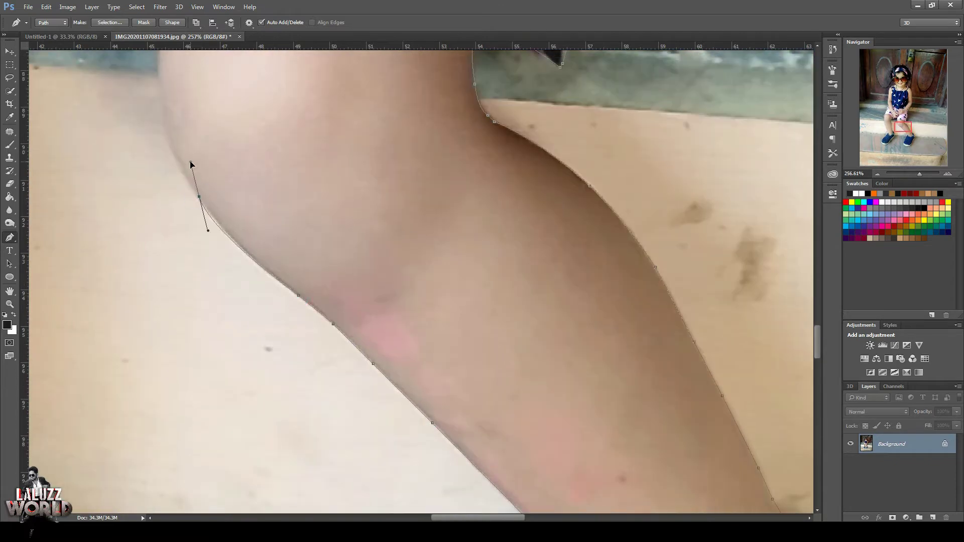
scroll(201, 201, "up", 5)
left_click_drag(157, 257, 166, 201)
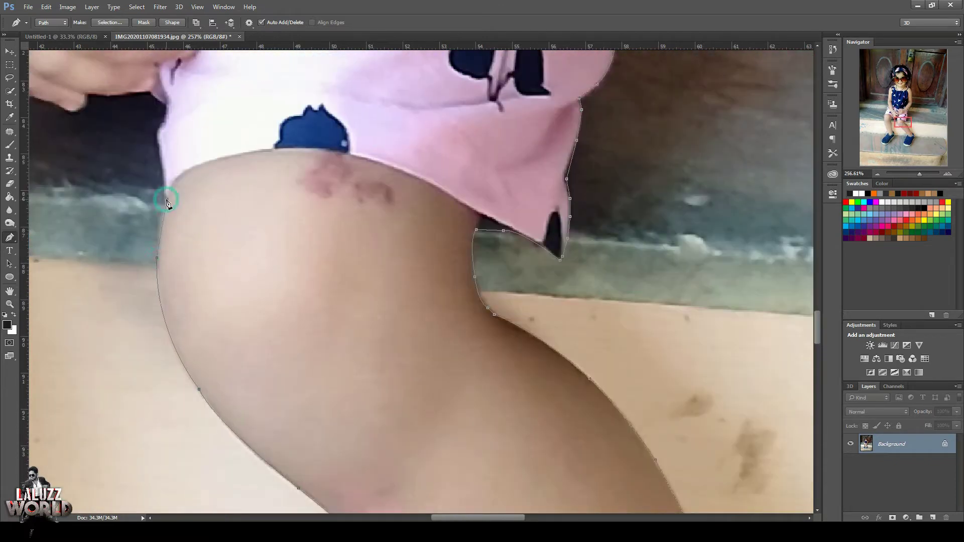
scroll(168, 201, "up", 1)
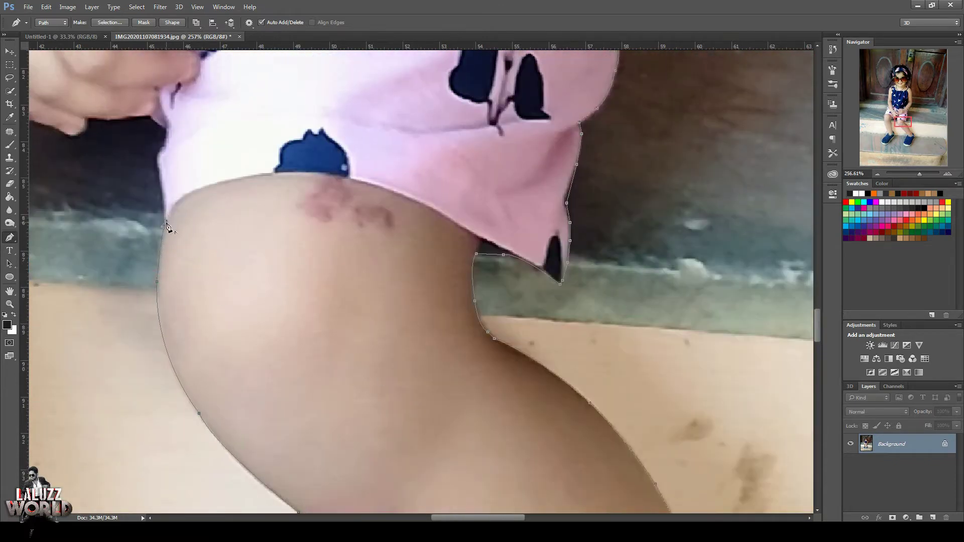
left_click(161, 164)
left_click(151, 116)
Trace the inner edge of the other leg down toward its shoe.
left_click_drag(86, 135, 471, 266)
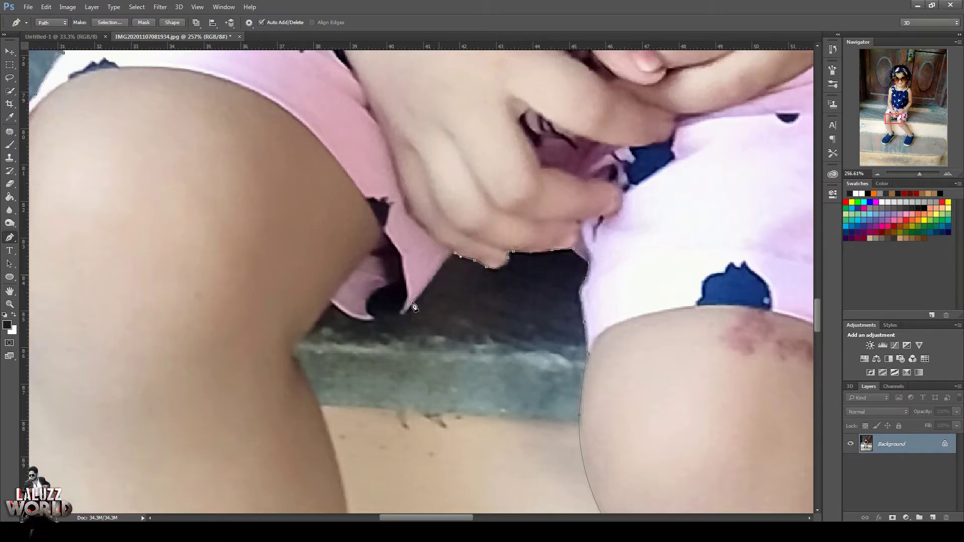
left_click(345, 313)
left_click(297, 344)
scroll(352, 351, "down", 3)
left_click(349, 439)
scroll(351, 462, "down", 3)
left_click(357, 470)
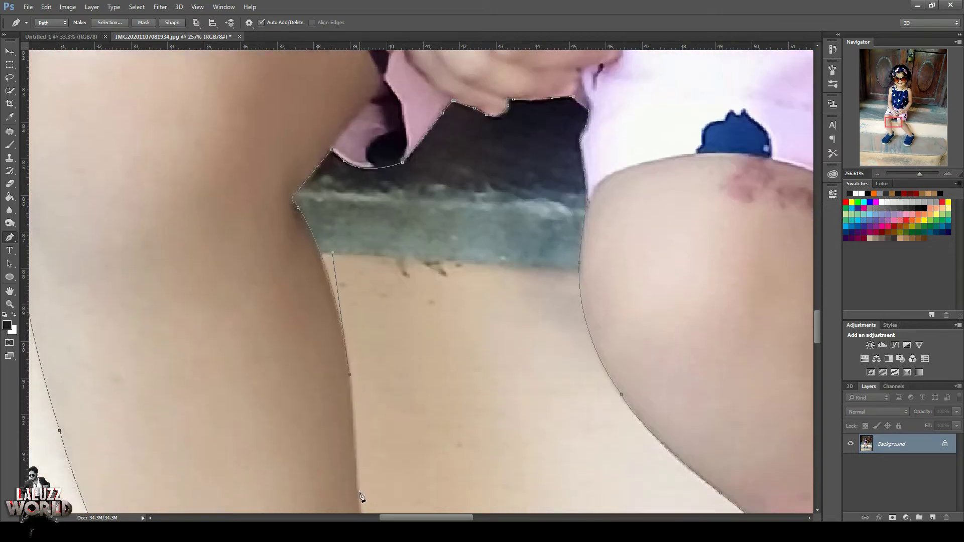
scroll(364, 494, "down", 3)
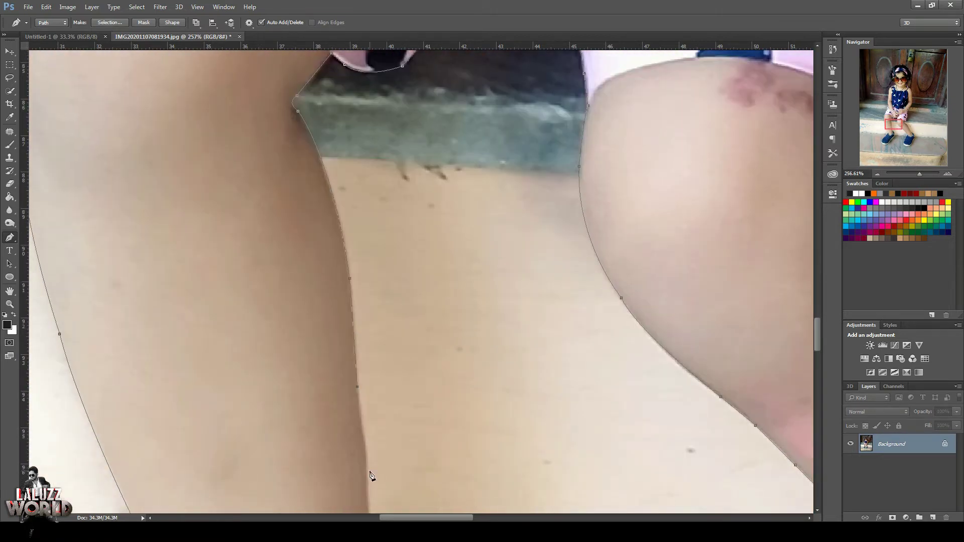
scroll(367, 492, "down", 5)
left_click(374, 345)
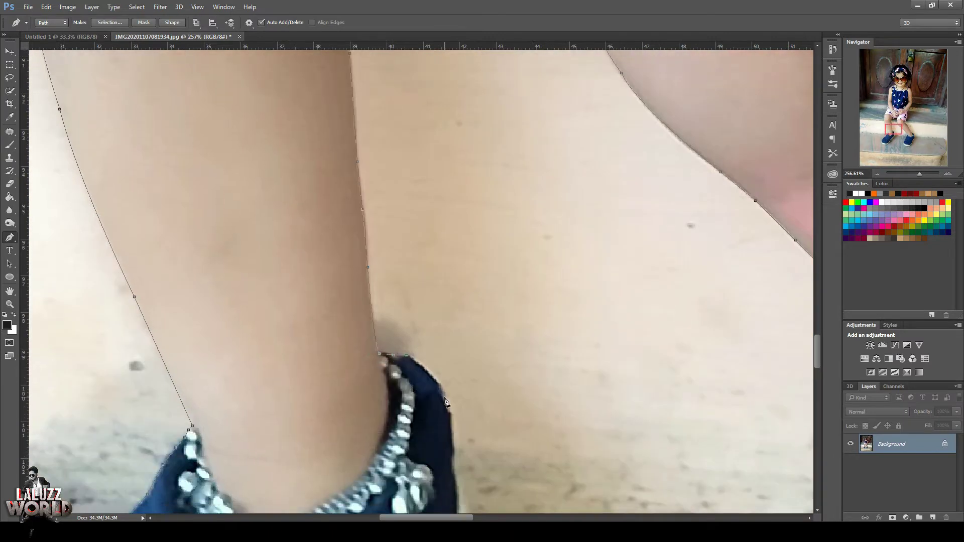
scroll(456, 449, "down", 5)
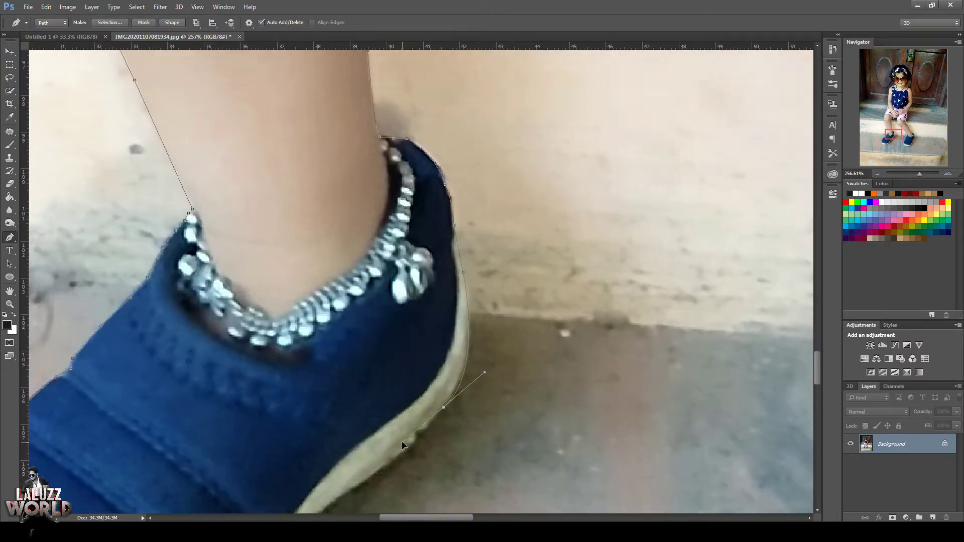
Outline the second shoe's sole, undoing misplaced anchors and reshaping the curve.
left_click(463, 272)
left_click_drag(467, 363, 458, 393)
left_click(441, 408)
left_click_drag(384, 471, 517, 315)
left_click(462, 349)
left_click(406, 424)
left_click(380, 466)
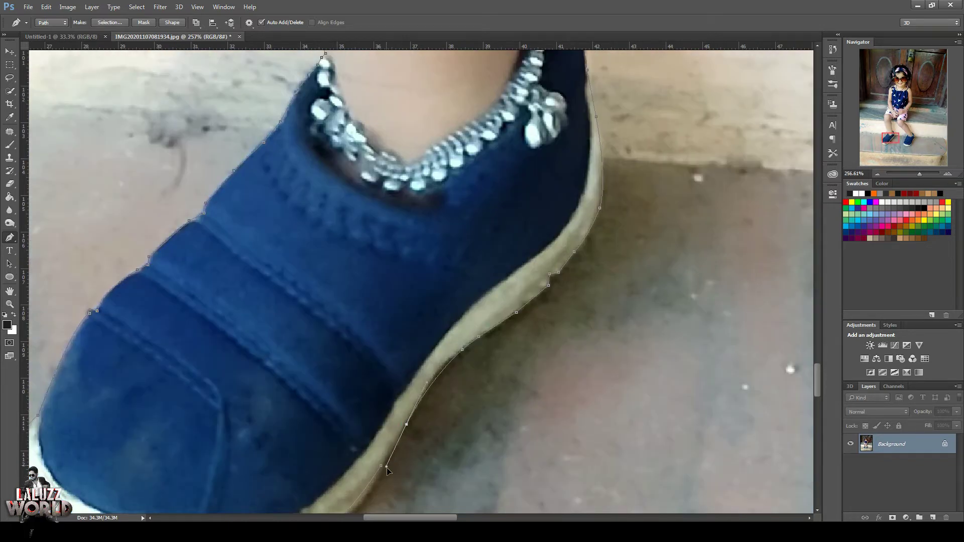
key("ctrl+alt+z")
key("ctrl+alt+z")
left_click_drag(417, 408, 409, 442)
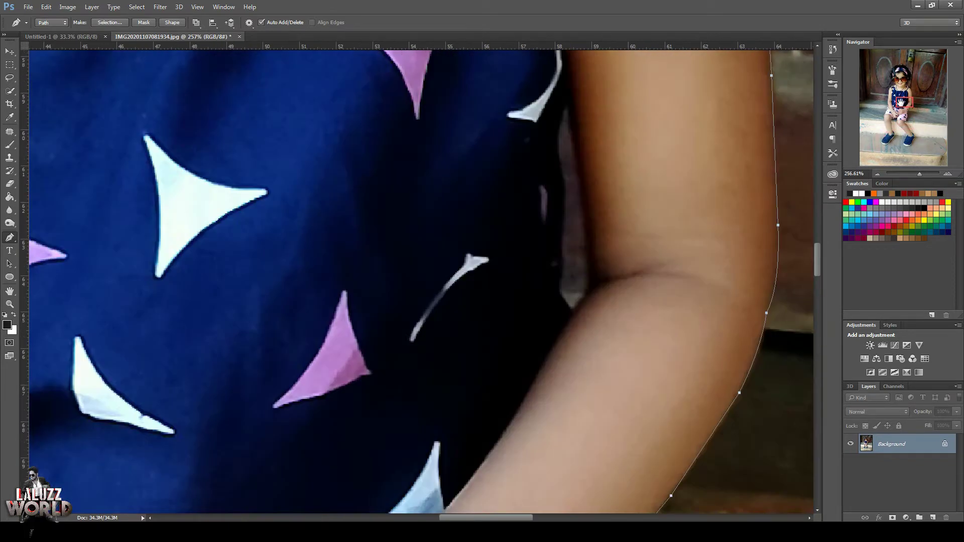
Outline the gap beside her arm, then view the head at 100%.
left_click(586, 245)
left_click(568, 107)
left_click_drag(563, 169, 570, 187)
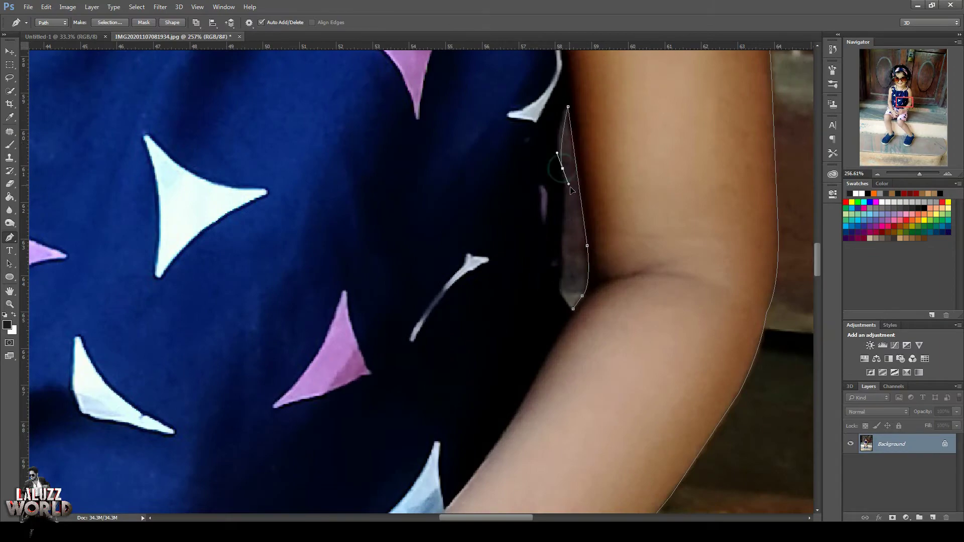
left_click_drag(562, 239, 558, 266)
key("ctrl+1")
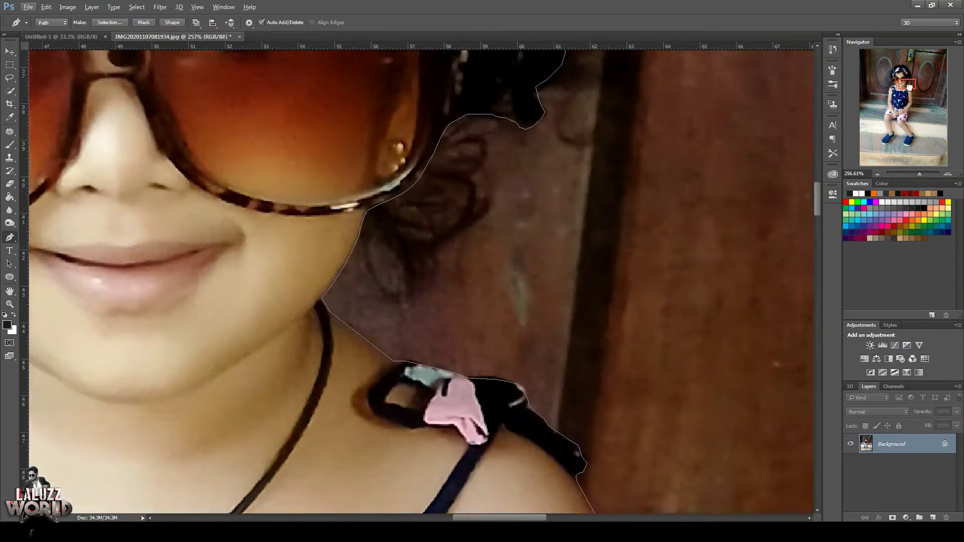
mouse_move(904, 96)
left_mouse_down()
mouse_move(907, 67)
mouse_move(903, 77)
left_mouse_up()
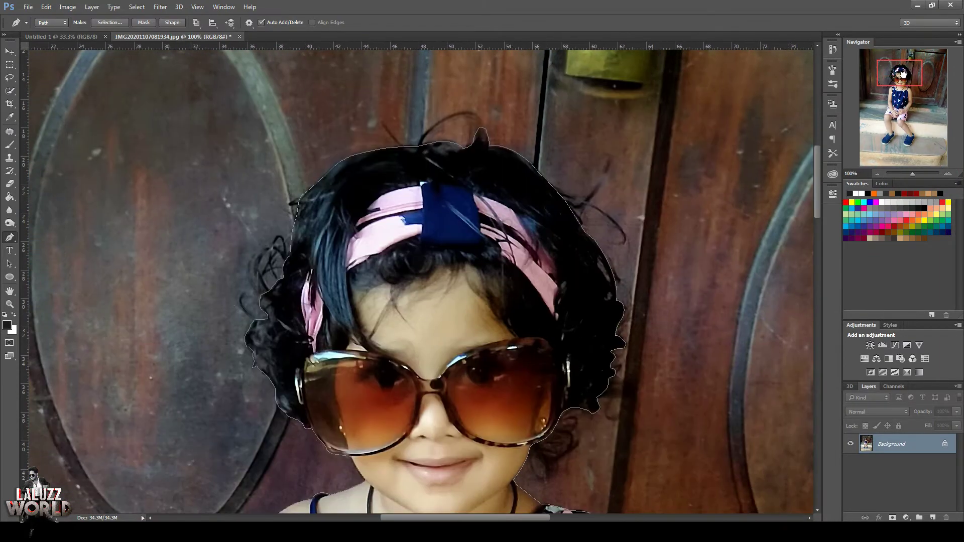
Add a layer mask from the path, try Refine Mask on the hair, and cancel it.
left_click(892, 518)
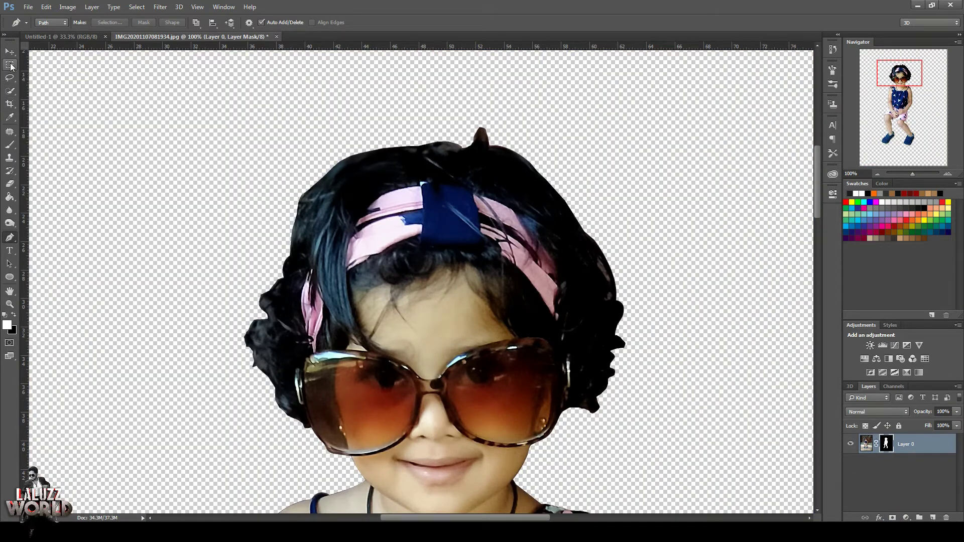
key("ctrl+alt+r")
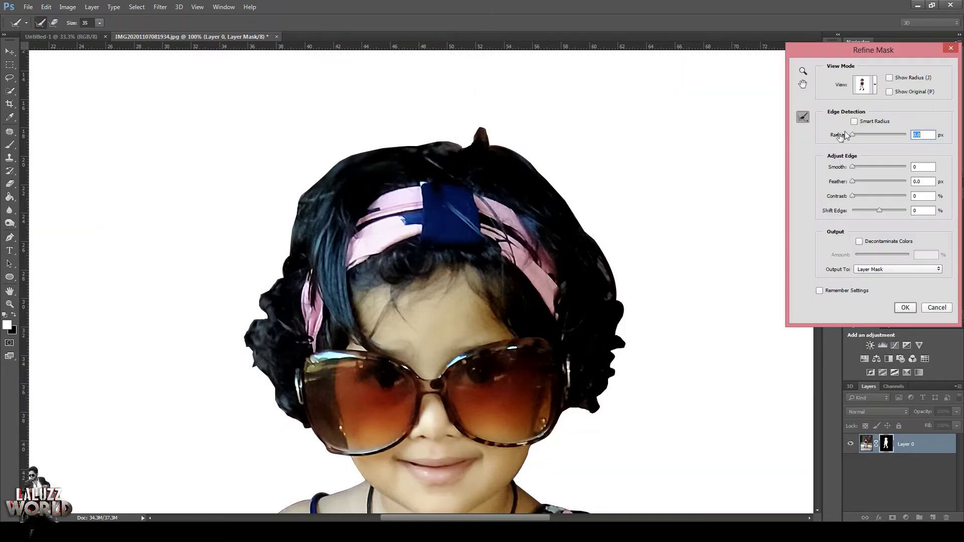
left_click_drag(291, 422, 266, 294)
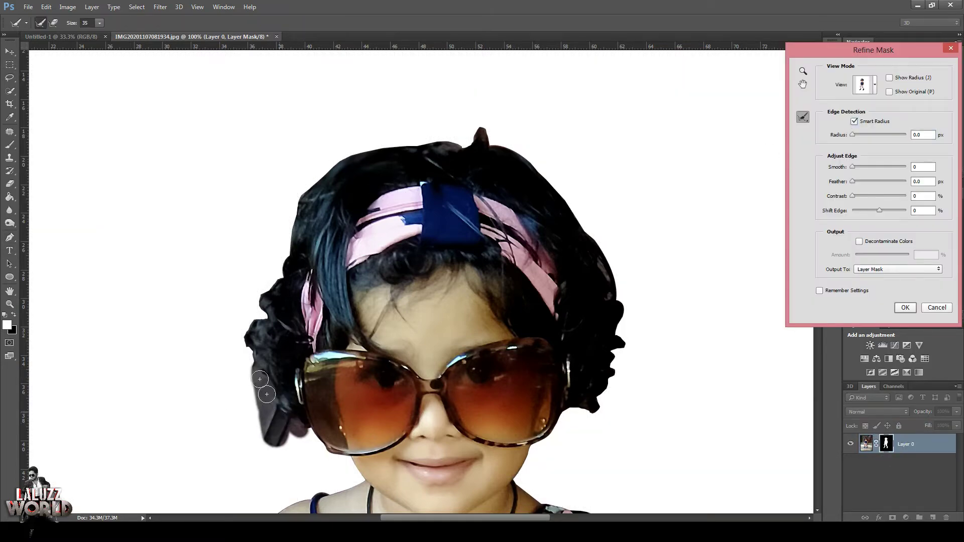
key("Escape")
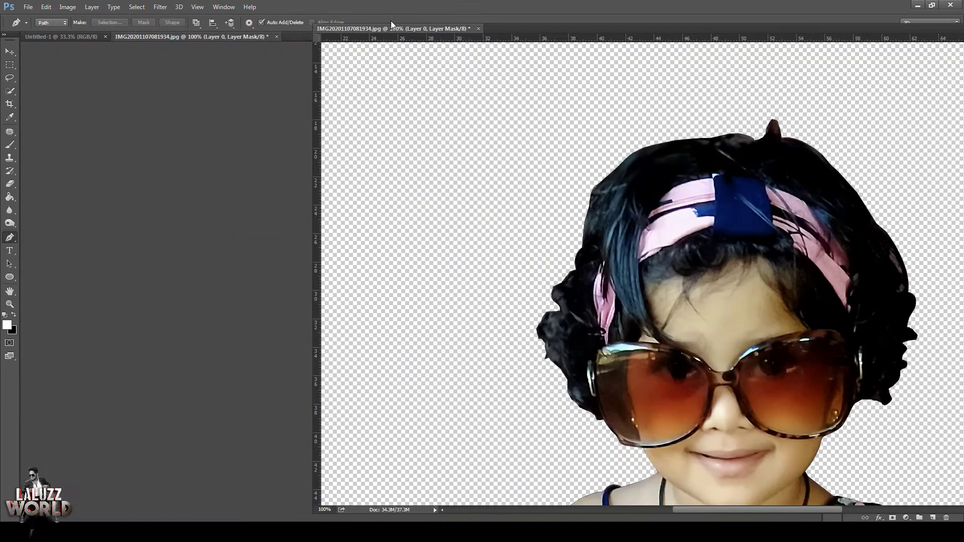
Move the cut-out girl into Untitled-1 and close the original photo.
left_click_drag(178, 37, 389, 18)
left_click(10, 51)
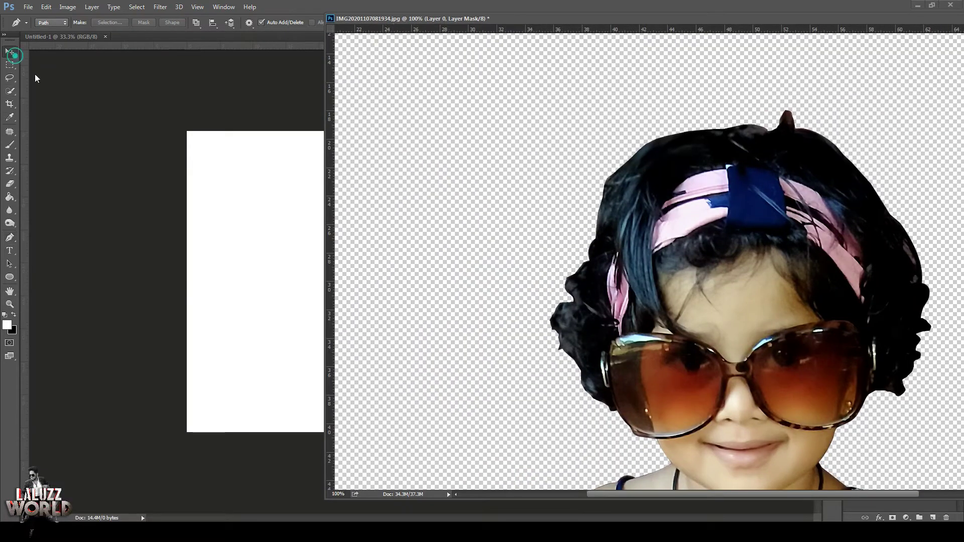
left_click_drag(703, 251, 269, 319)
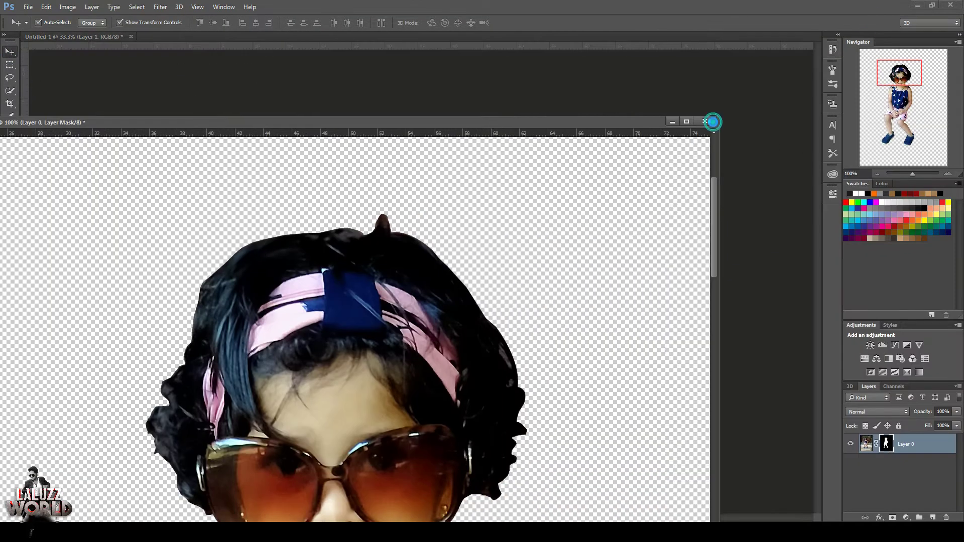
left_click(713, 122)
left_click(508, 208)
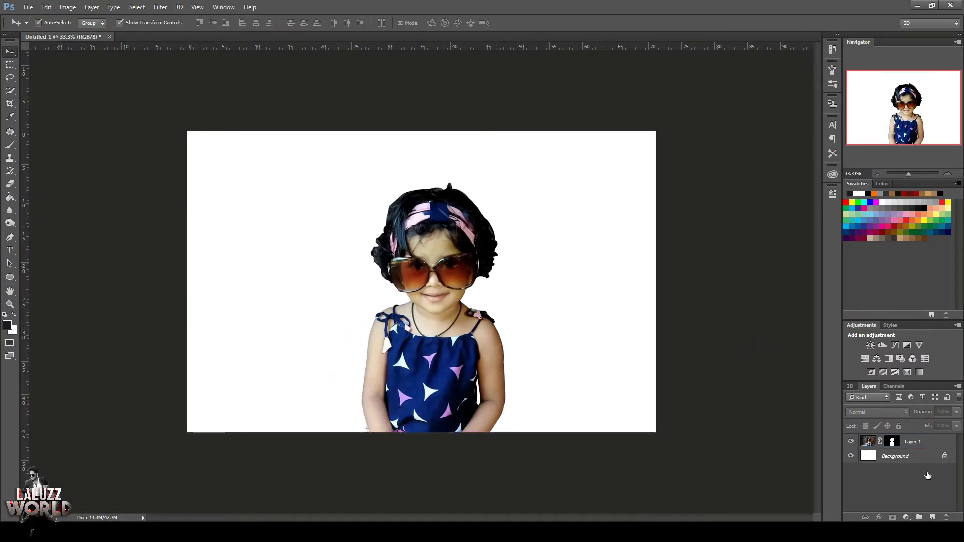
Scale the girl layer down to about 54% and move her upward.
key("ctrl+t")
left_click_drag(702, 99, 593, 255)
left_click_drag(443, 399, 430, 278)
key("Return")
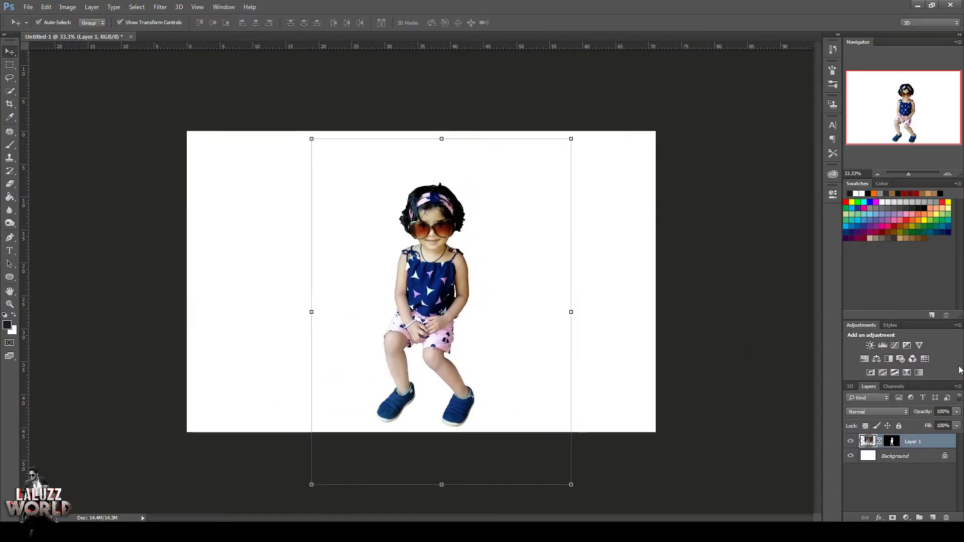
left_click(948, 173)
left_click(948, 173)
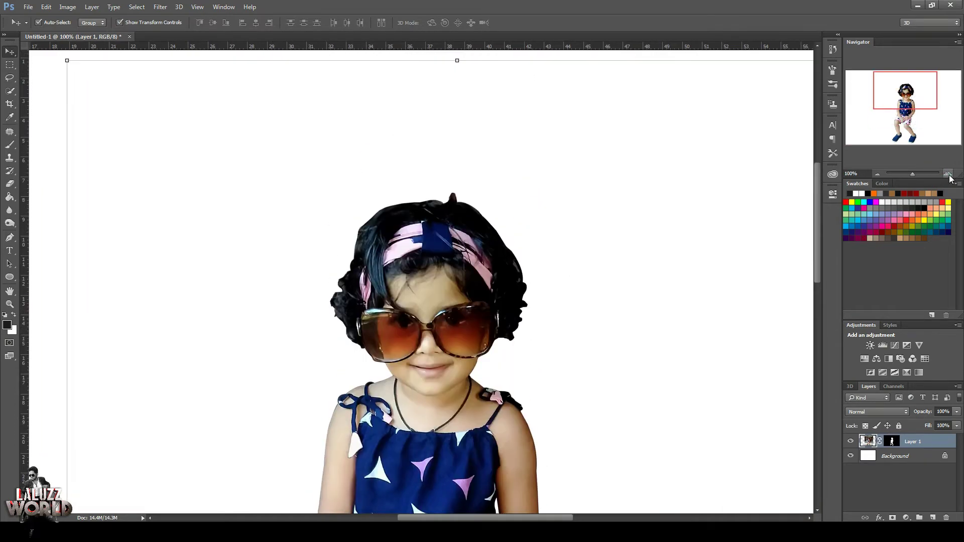
left_click(948, 173)
Save the document as Untitled-1.psd.
key("ctrl+s")
left_click(397, 312)
left_click(593, 163)
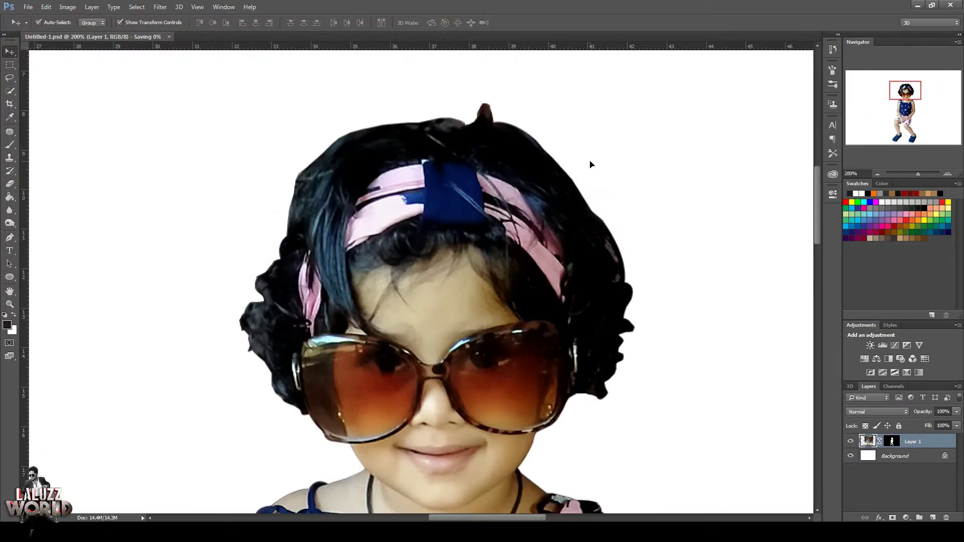
left_click(893, 442)
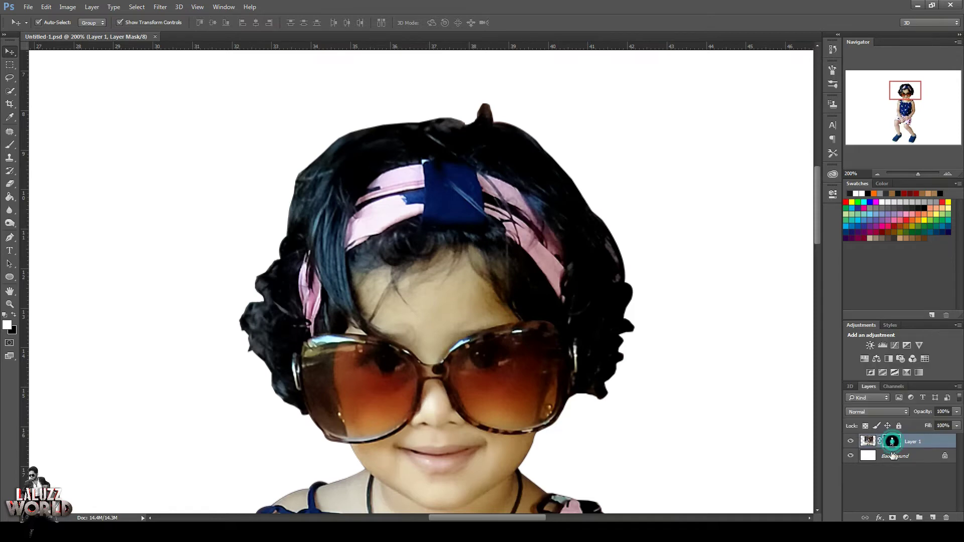
Apply Layer 1's mask permanently to the layer.
right_click(892, 442)
left_click(874, 355)
left_click(11, 145)
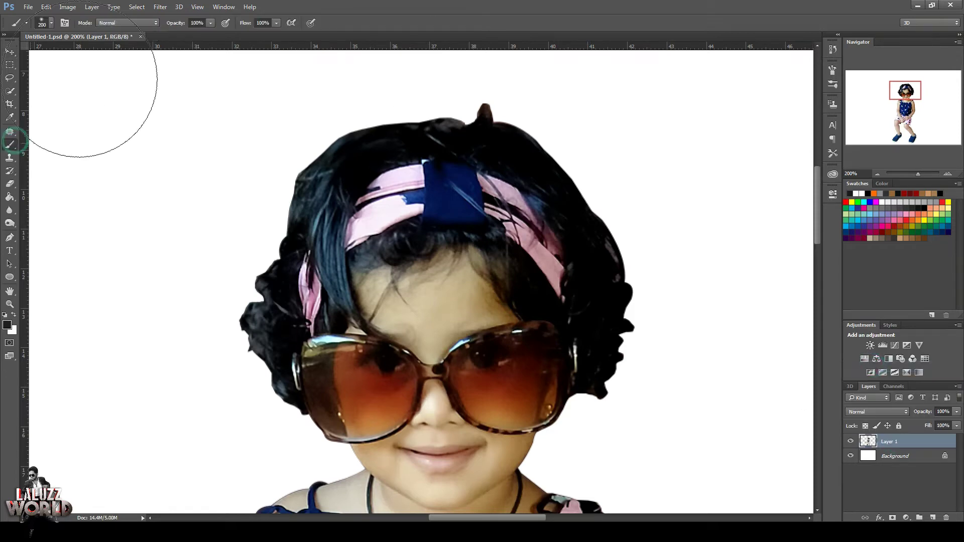
left_click(50, 22)
Pick the 1813 px brush preset, duplicate Layer 1 and hide the original.
scroll(88, 165, "down", 3)
scroll(88, 181, "down", 2)
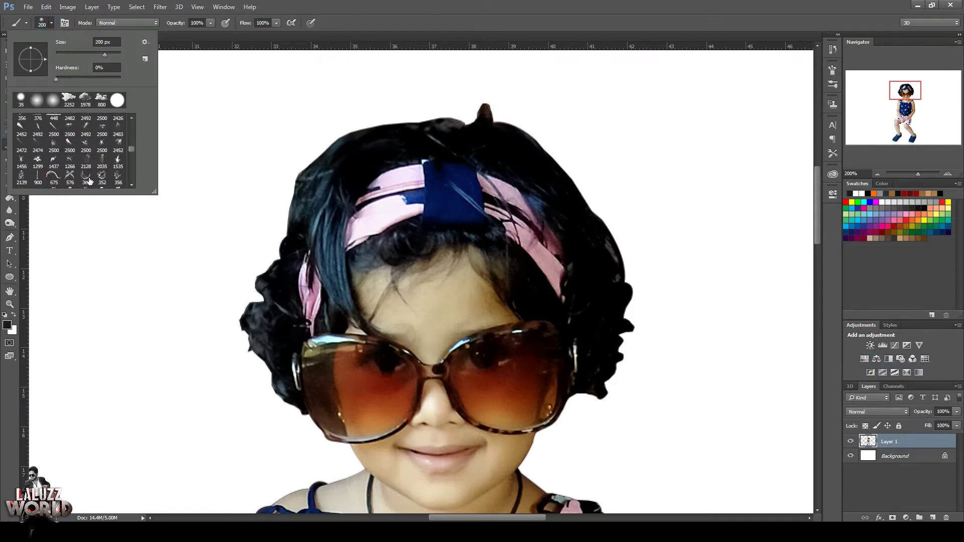
scroll(88, 182, "down", 2)
scroll(89, 181, "down", 2)
scroll(90, 182, "down", 2)
scroll(89, 182, "up", 2)
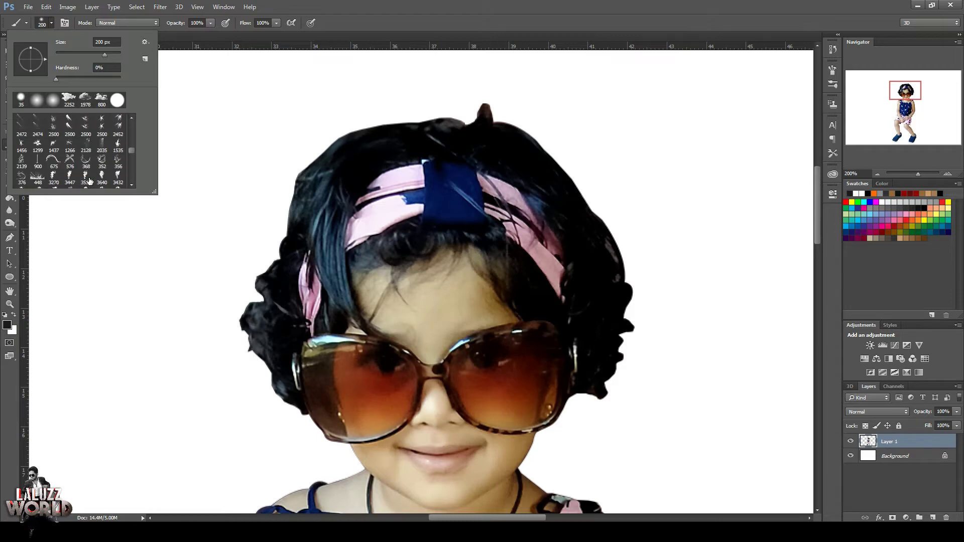
scroll(88, 182, "up", 2)
scroll(88, 182, "up", 2)
scroll(89, 181, "up", 5)
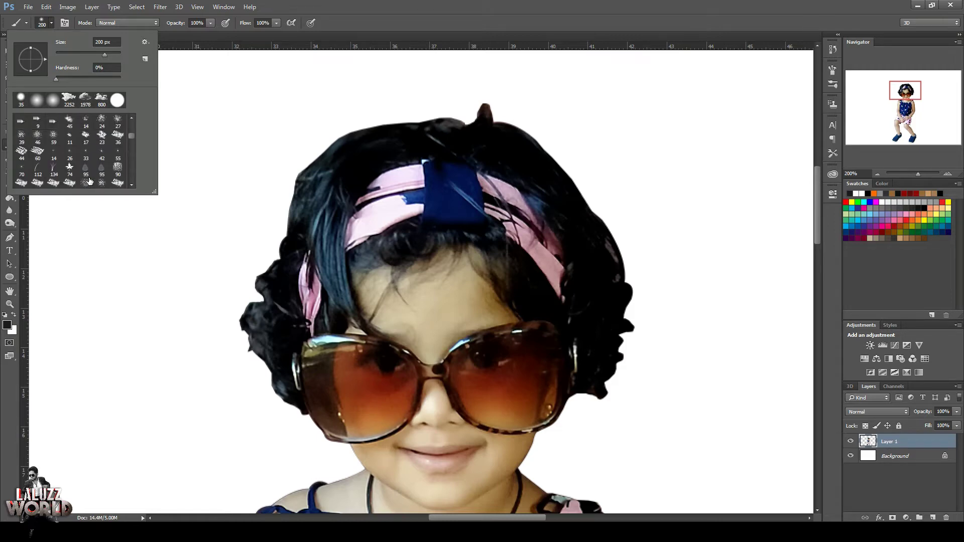
left_click(69, 120)
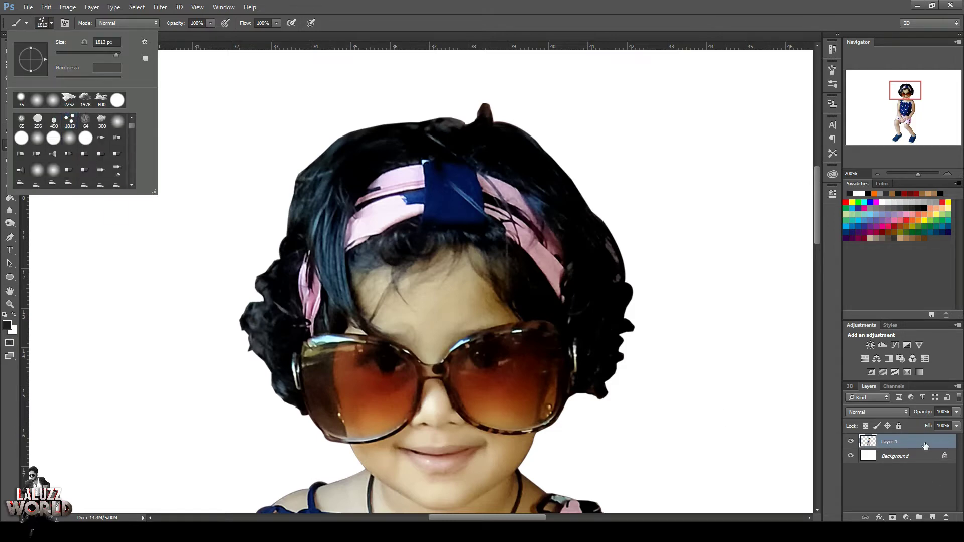
left_click_drag(925, 446, 932, 518)
left_click(850, 456)
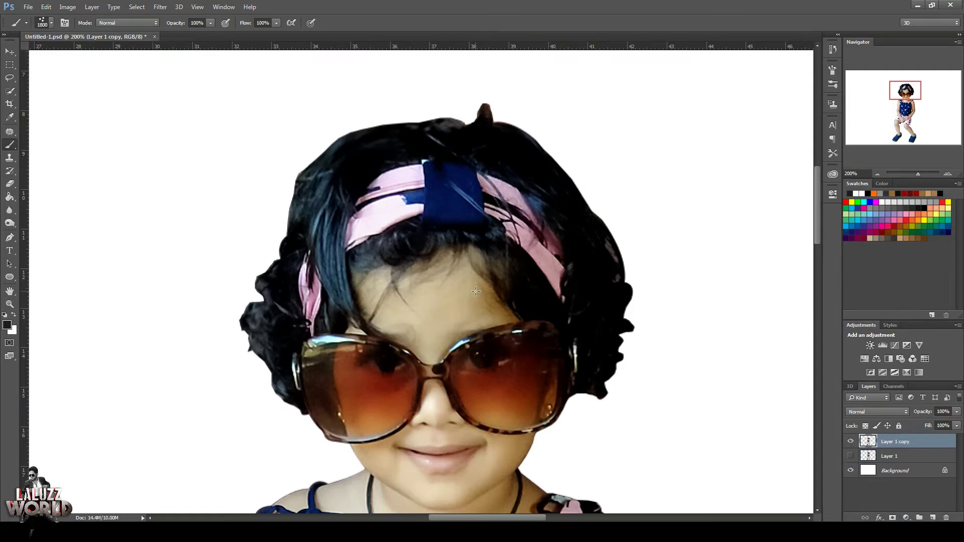
With the Smudge tool, pull wisps from the right-side hair and curl the top spike.
right_click(10, 210)
left_click(45, 226)
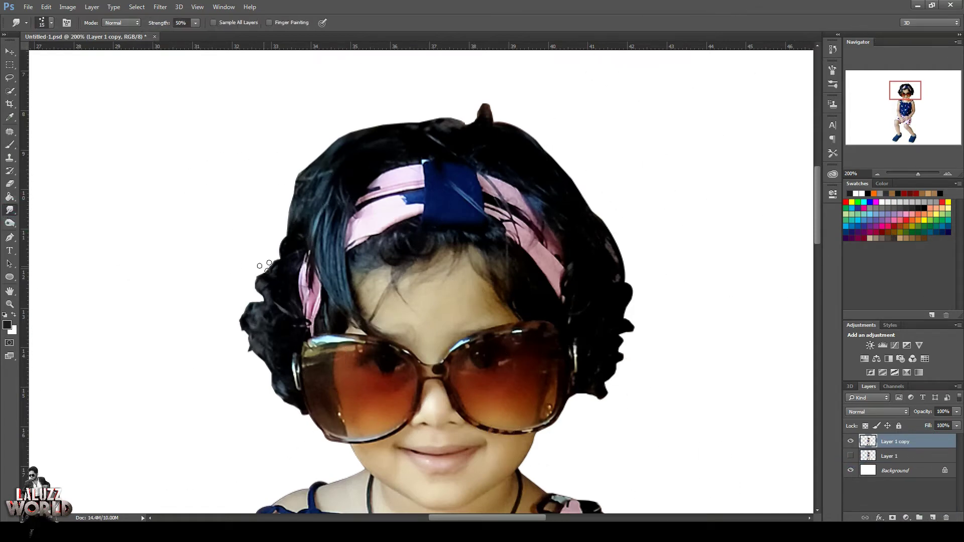
mouse_move(605, 388)
left_mouse_down()
mouse_move(593, 436)
mouse_move(585, 427)
mouse_move(595, 435)
left_mouse_up()
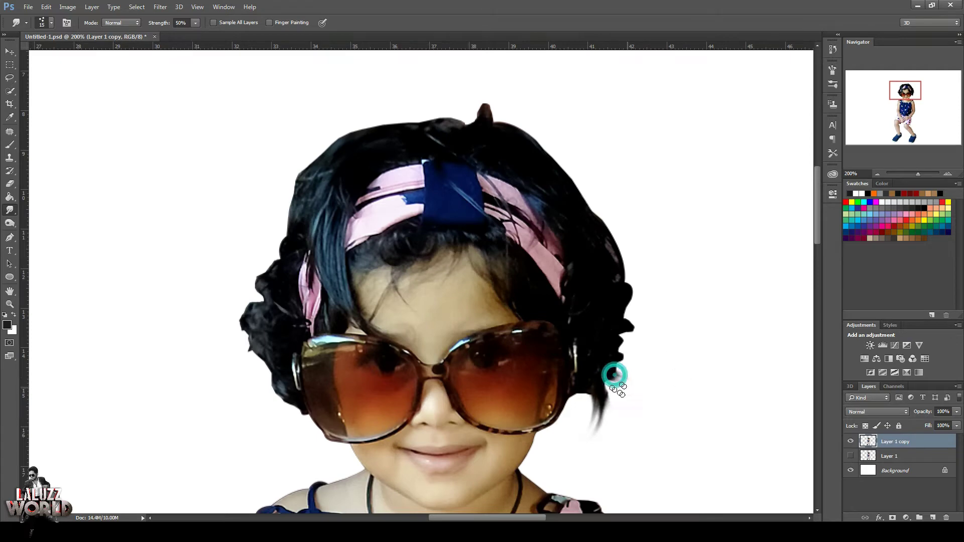
mouse_move(615, 371)
left_mouse_down()
mouse_move(647, 372)
mouse_move(661, 346)
mouse_move(653, 359)
left_mouse_up()
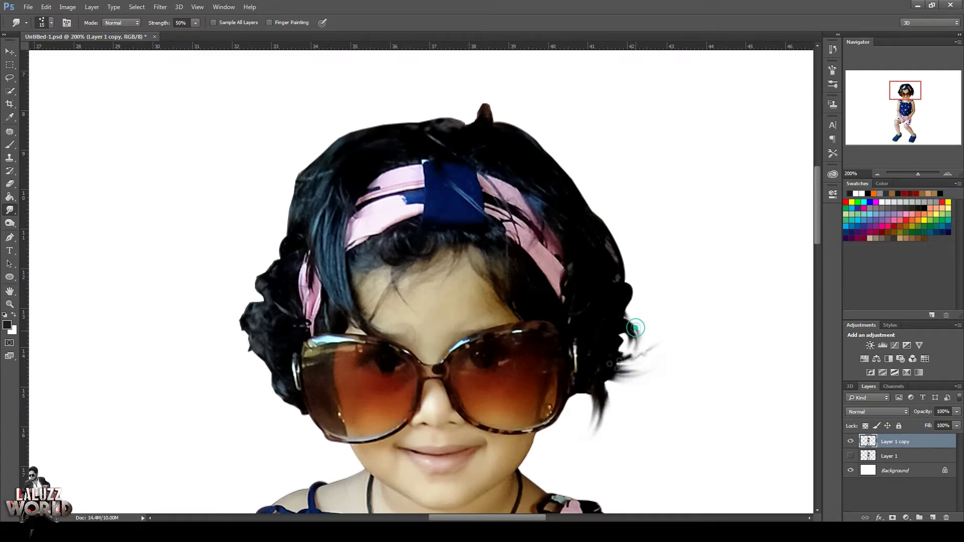
left_click_drag(635, 328, 662, 336)
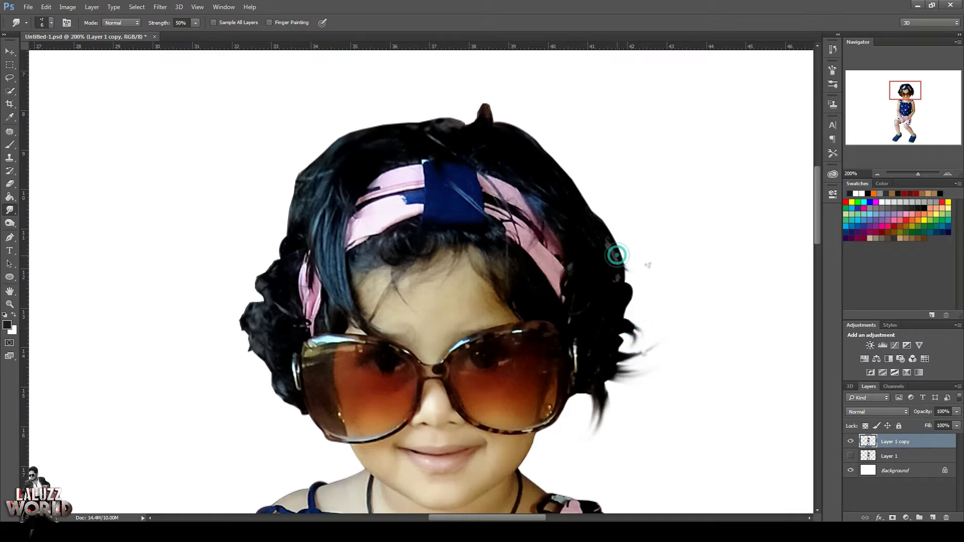
mouse_move(624, 280)
left_mouse_down()
mouse_move(647, 262)
mouse_move(645, 272)
left_mouse_up()
mouse_move(485, 107)
left_mouse_down()
mouse_move(458, 92)
mouse_move(468, 96)
left_mouse_up()
Pull flyaway wisps out from the left and upper-left hair edges.
left_click_drag(254, 291, 240, 274)
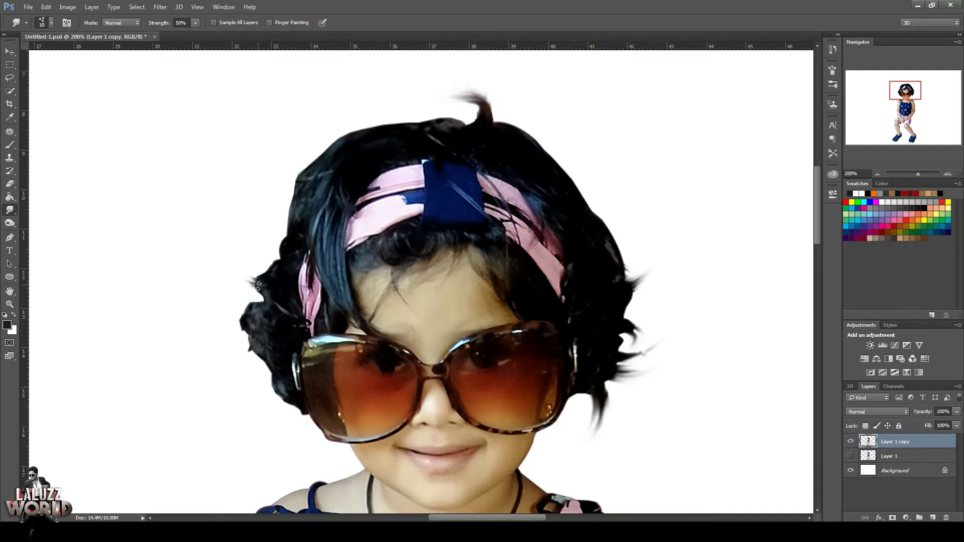
left_click_drag(307, 175, 267, 196)
mouse_move(354, 131)
left_mouse_down()
mouse_move(347, 142)
mouse_move(358, 114)
left_mouse_up()
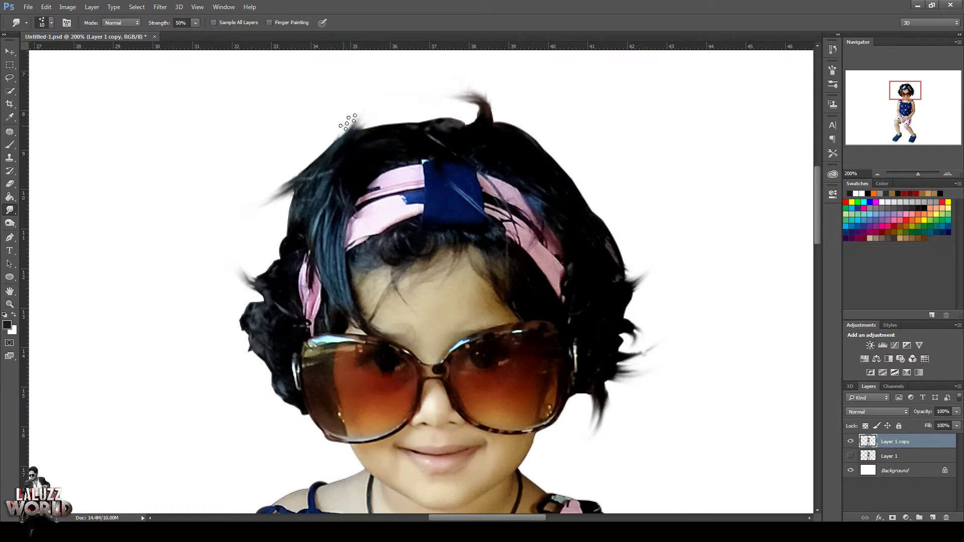
left_click_drag(295, 186, 256, 202)
mouse_move(308, 170)
left_mouse_down()
mouse_move(313, 142)
mouse_move(355, 115)
mouse_move(347, 119)
left_mouse_up()
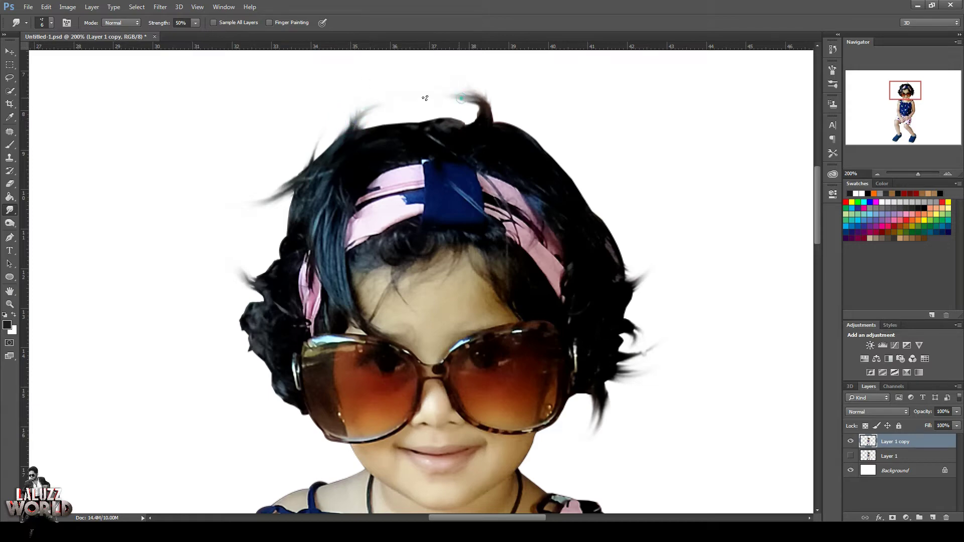
left_click_drag(274, 236, 284, 222)
left_click(11, 144)
left_click(52, 23)
left_click(145, 42)
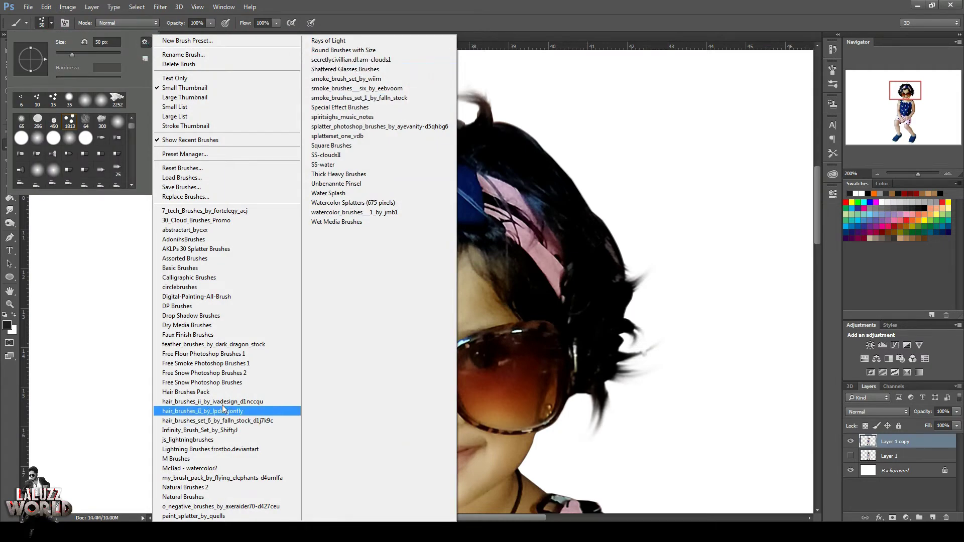
Load the hair brush set, pick the 1360 hair preset, and add Layer 2.
left_click(185, 392)
left_click(534, 201)
left_click_drag(132, 126, 131, 181)
left_click(86, 179)
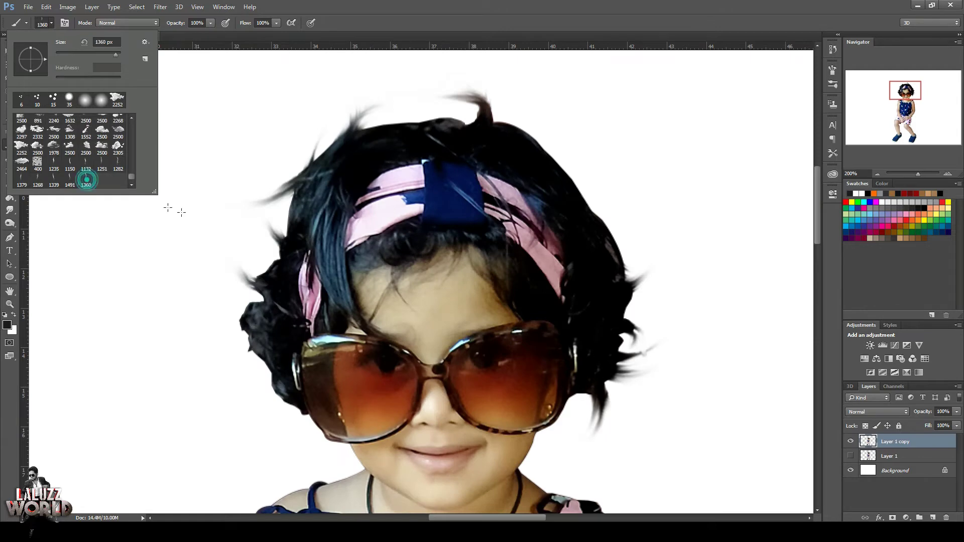
key("Return")
left_click(933, 519)
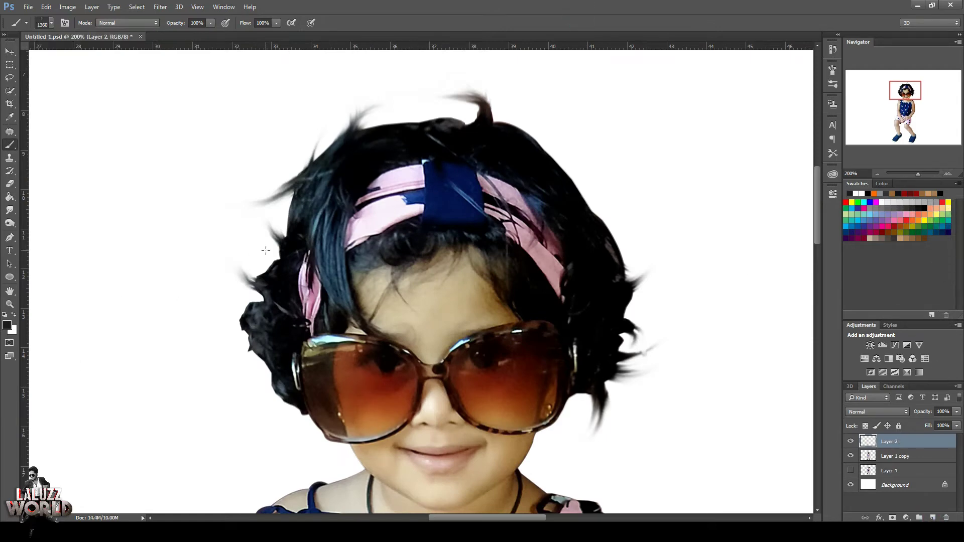
key("bracketleft")
key("bracketleft")
key("bracketleft")
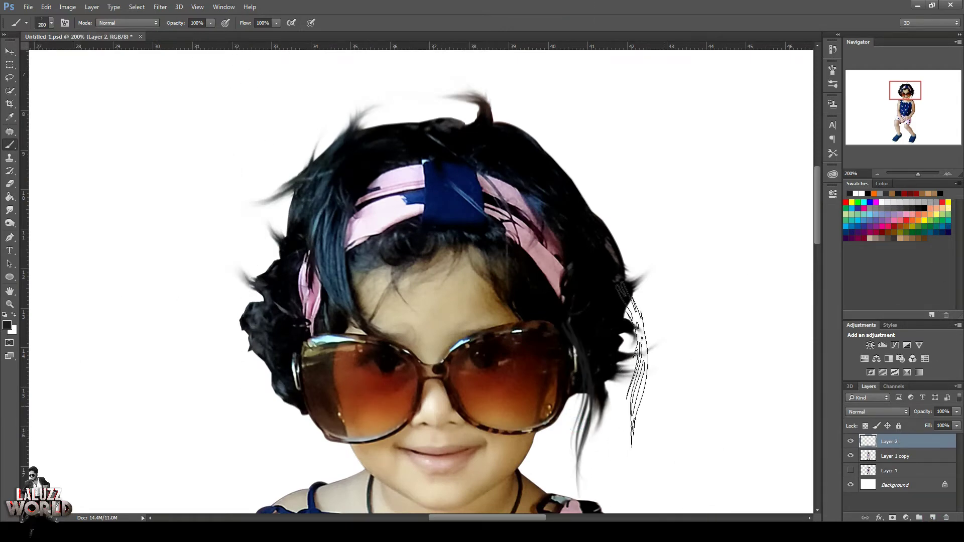
left_click_drag(889, 441, 889, 463)
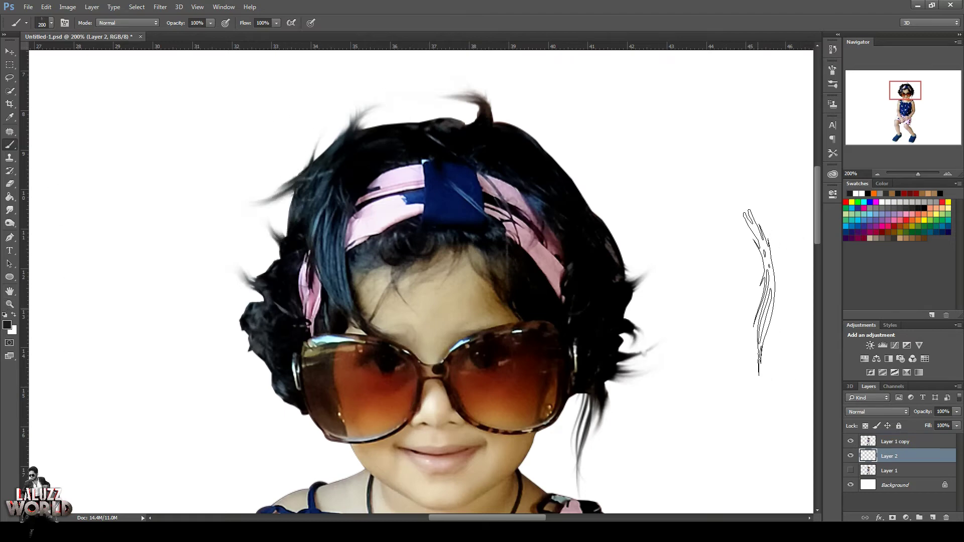
key("ctrl+z")
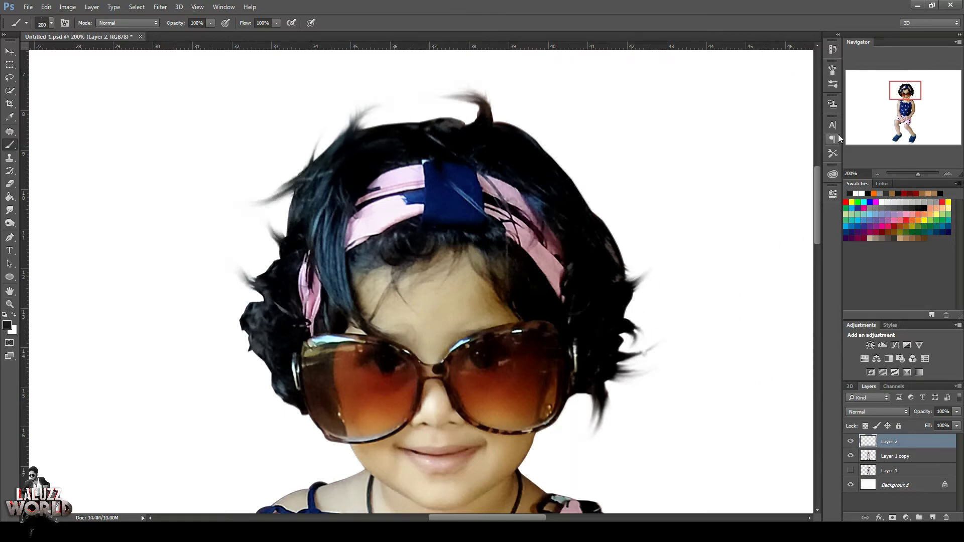
Stamp a hair strand, rotate it about -53.6° onto the head, send it below Layer 1 copy, and add Layer 3.
left_click(719, 331)
key("ctrl+t")
left_click_drag(719, 332, 578, 241)
left_click_drag(610, 296, 626, 244)
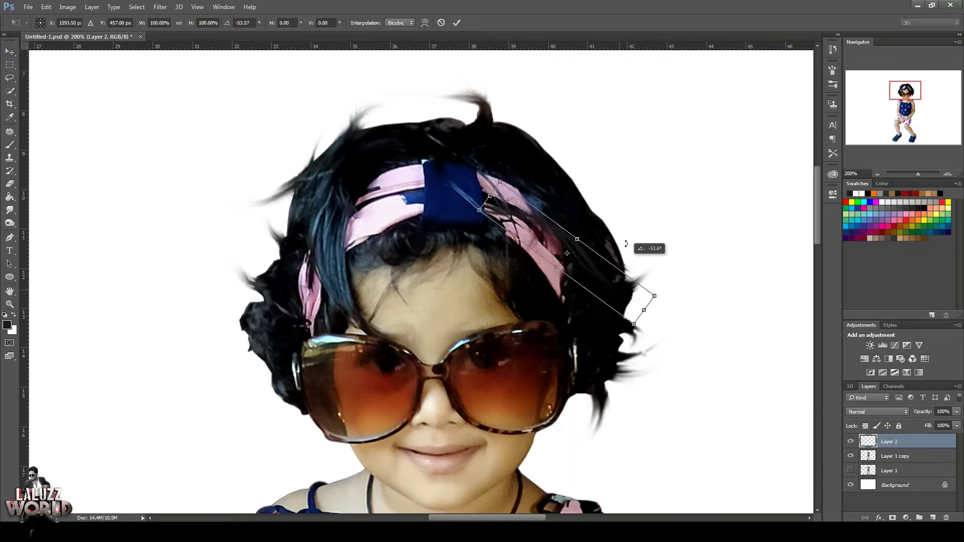
mouse_move(567, 253)
left_mouse_down()
mouse_move(427, 118)
mouse_move(406, 126)
left_mouse_up()
key("Return")
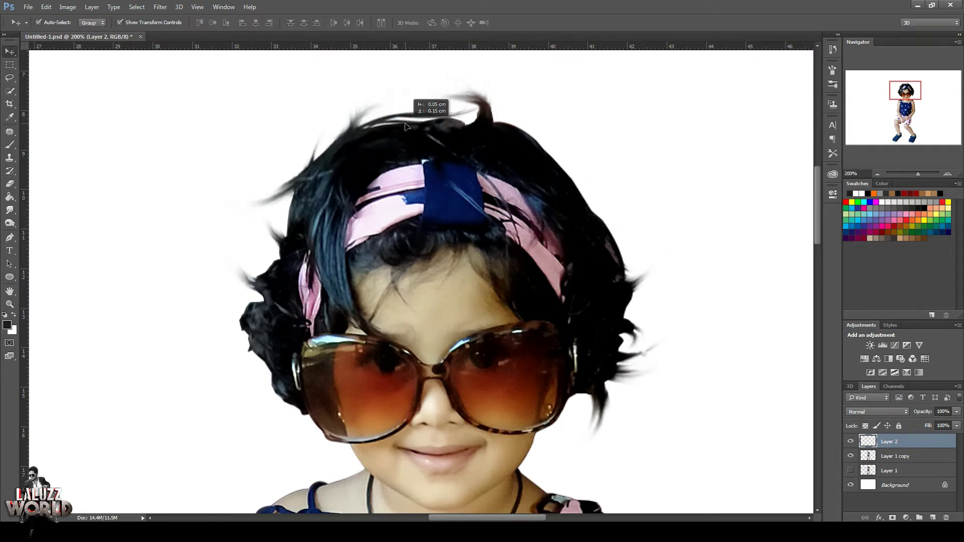
key("ctrl+bracketleft")
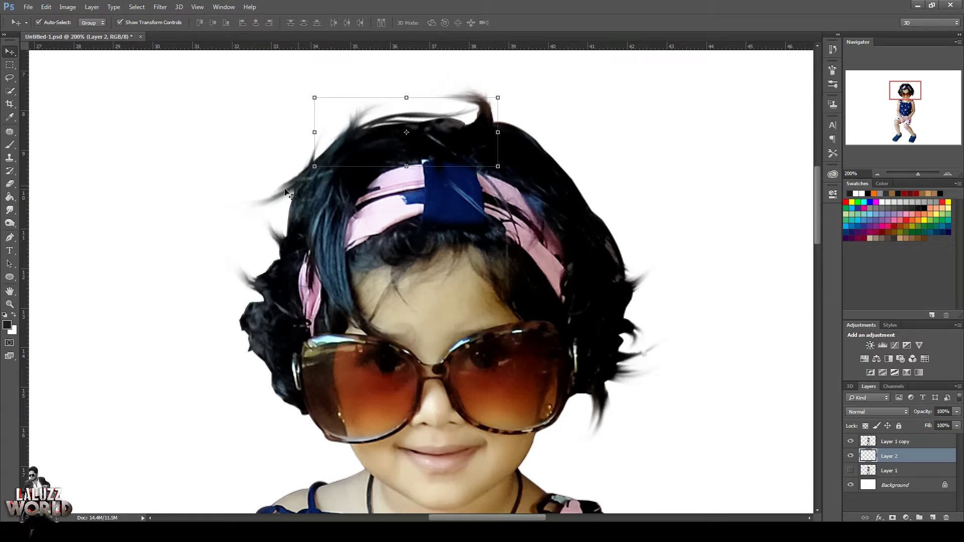
left_click(933, 518)
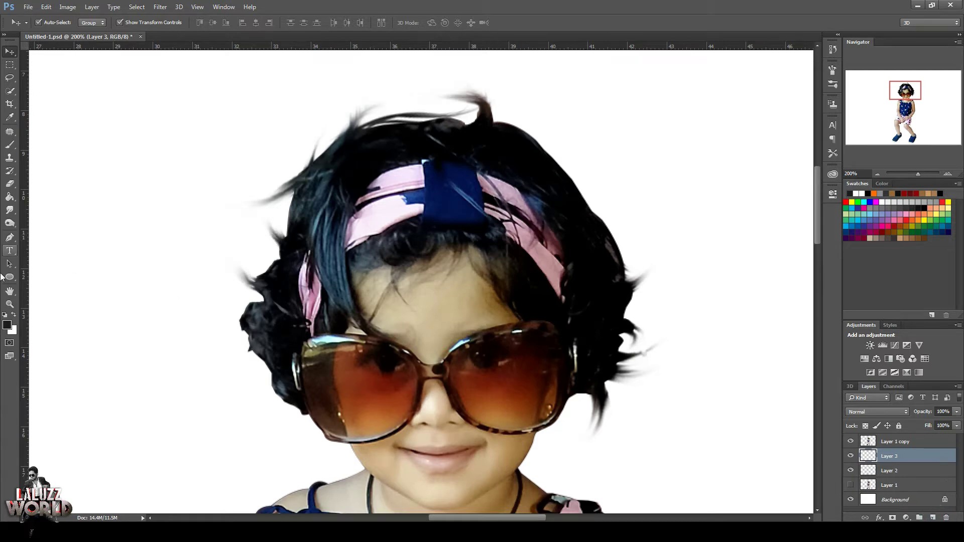
Stamp a trial hair strand right of the head and rotate it to about -167°.
left_click(8, 147)
left_click(51, 23)
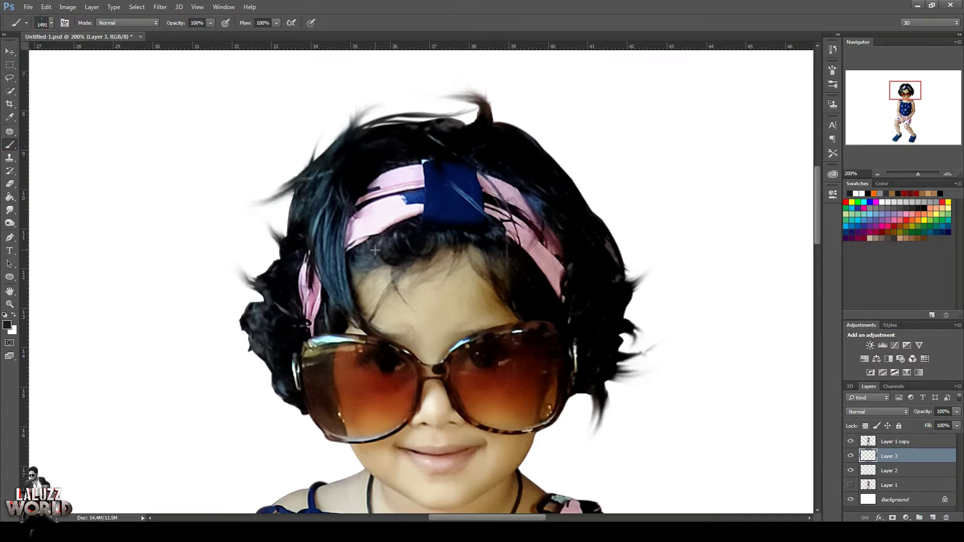
left_click(699, 289)
key("ctrl+t")
mouse_move(735, 410)
left_mouse_down()
mouse_move(760, 316)
mouse_move(695, 201)
left_mouse_up()
left_click_drag(686, 293, 274, 244)
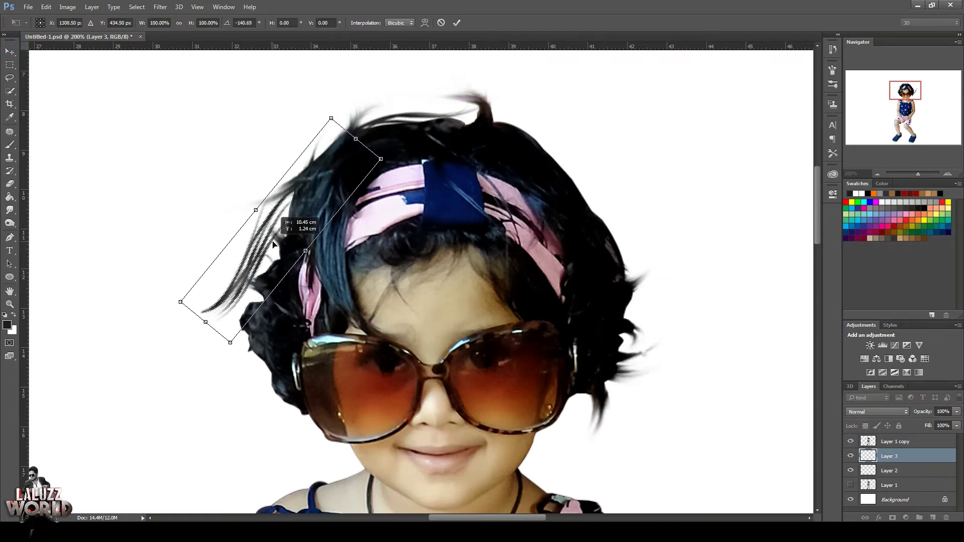
left_click_drag(243, 395, 237, 386)
Flip the strand vertically, scale it to 57%, place it by the hair, then delete Layer 3.
mouse_move(211, 292)
left_mouse_down()
mouse_move(277, 307)
mouse_move(569, 266)
mouse_move(471, 232)
left_mouse_up()
right_click(209, 205)
left_click(243, 361)
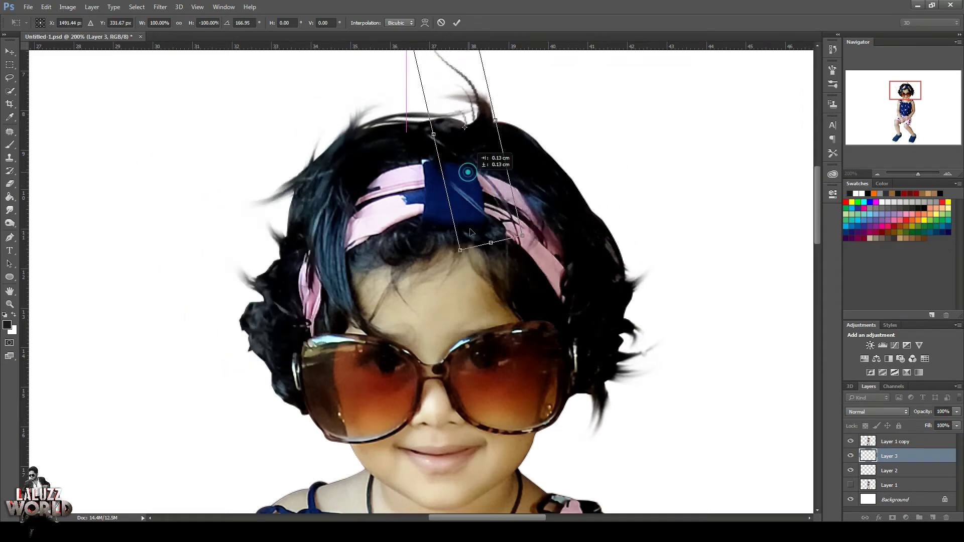
left_click_drag(461, 249, 465, 203)
left_click_drag(467, 150, 585, 308)
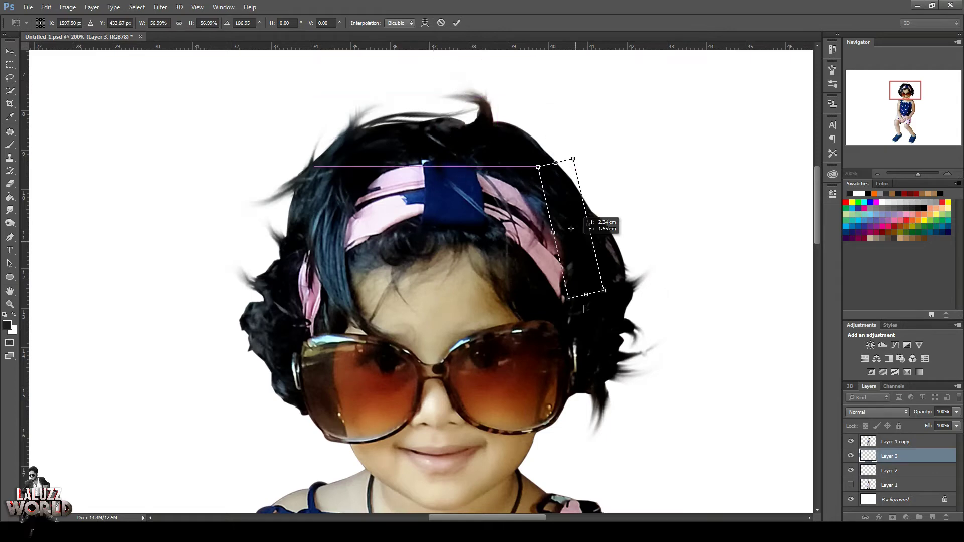
mouse_move(573, 251)
left_mouse_down()
mouse_move(572, 395)
mouse_move(734, 472)
left_mouse_up()
key("Return")
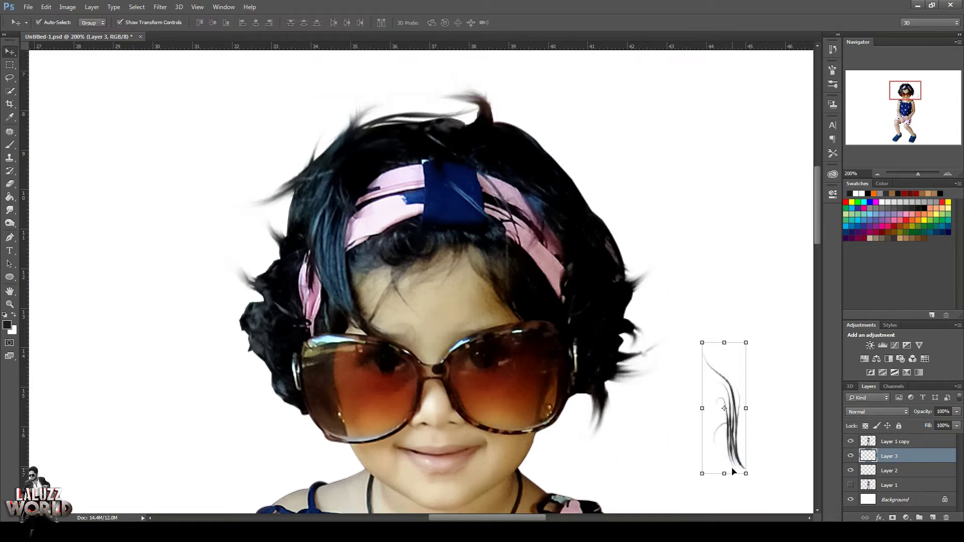
key("Delete")
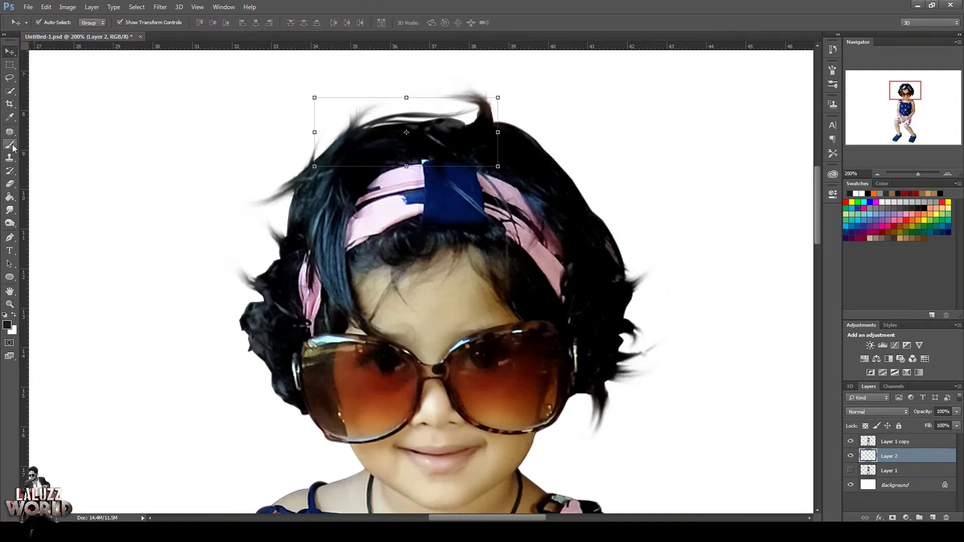
Paint thin dark strands by the right sunglasses arm, the left hair edge and over the head.
left_click(10, 146)
left_click(51, 23)
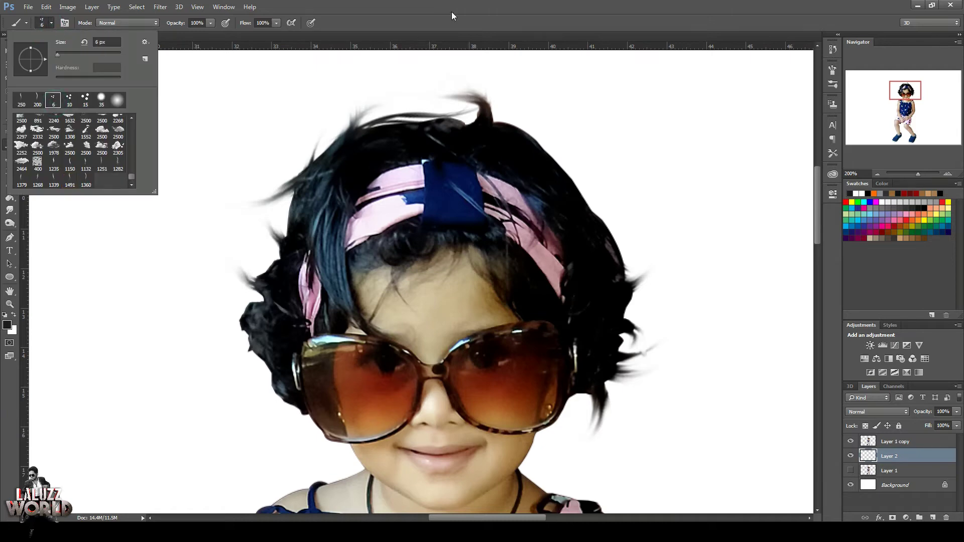
key("Return")
left_click_drag(598, 383, 565, 430)
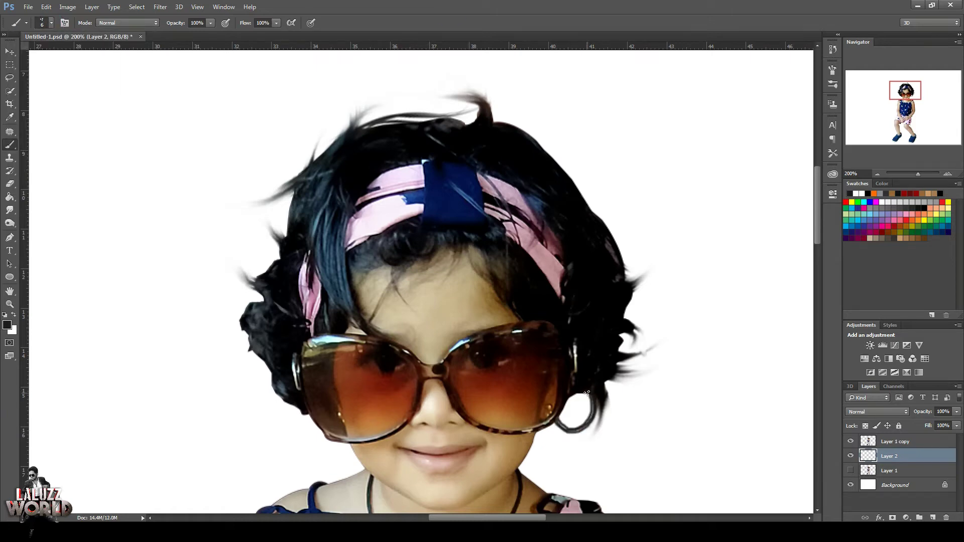
mouse_move(588, 399)
left_mouse_down()
mouse_move(560, 414)
mouse_move(593, 401)
left_mouse_up()
left_click_drag(253, 216, 290, 198)
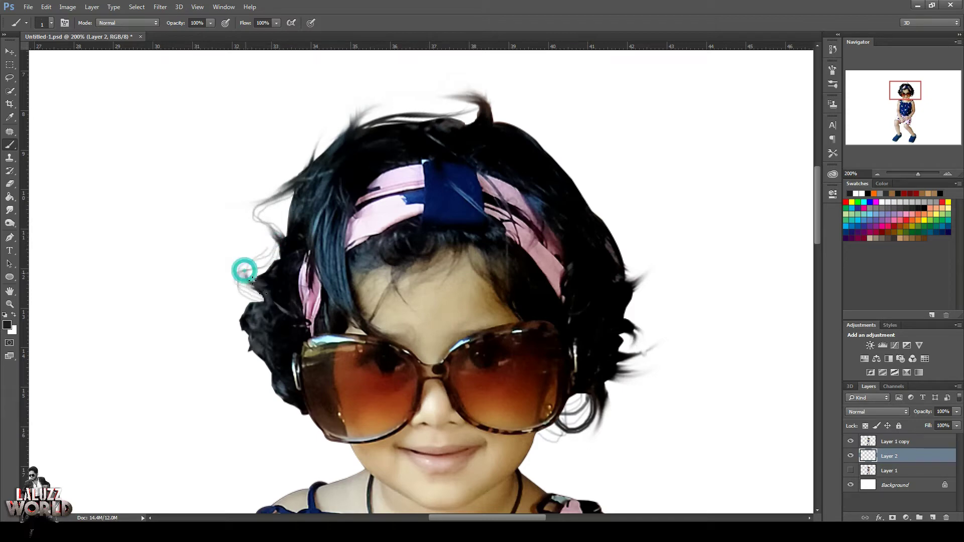
left_click_drag(243, 271, 259, 299)
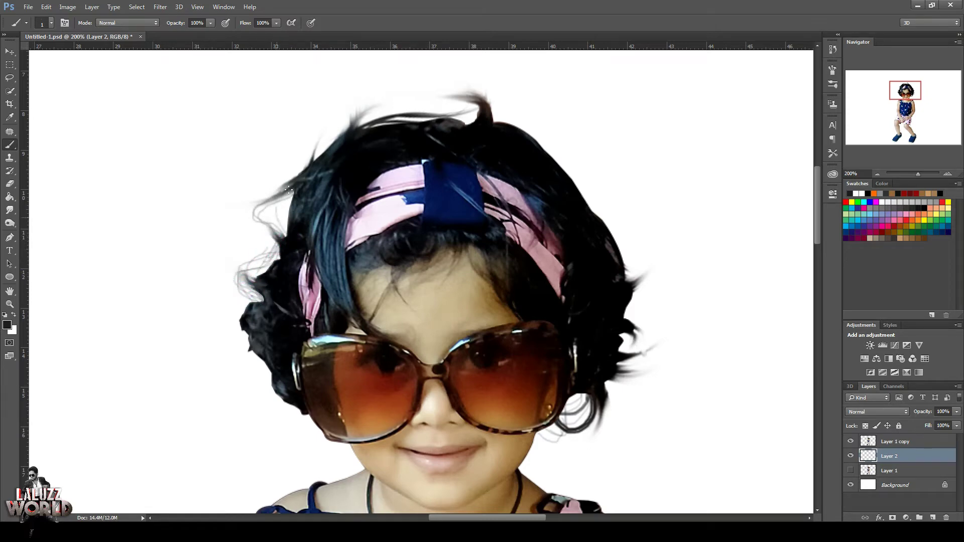
mouse_move(258, 197)
left_mouse_down()
mouse_move(467, 100)
mouse_move(419, 114)
left_mouse_up()
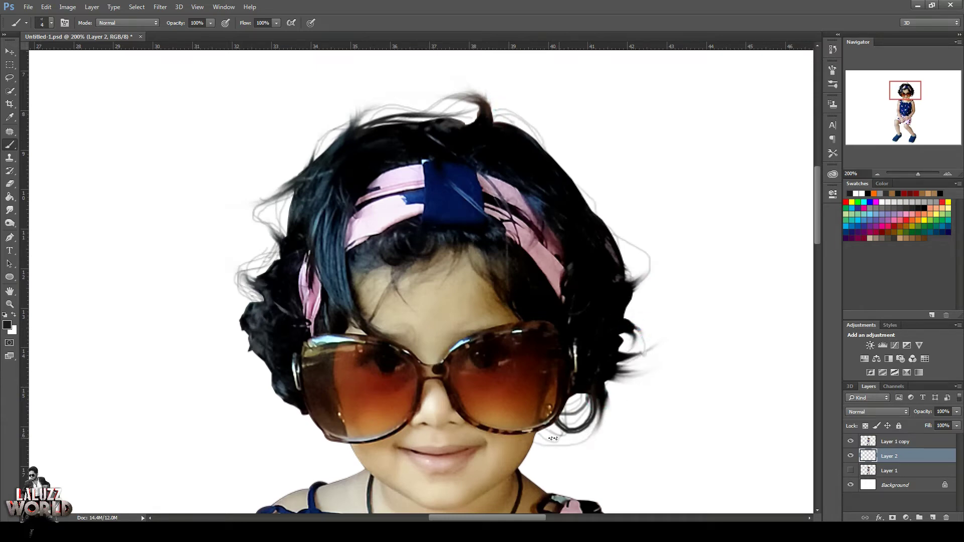
Add more dark strands along both hair edges, filling the white gap on the right.
mouse_move(534, 431)
left_mouse_down()
mouse_move(571, 398)
mouse_move(562, 433)
left_mouse_up()
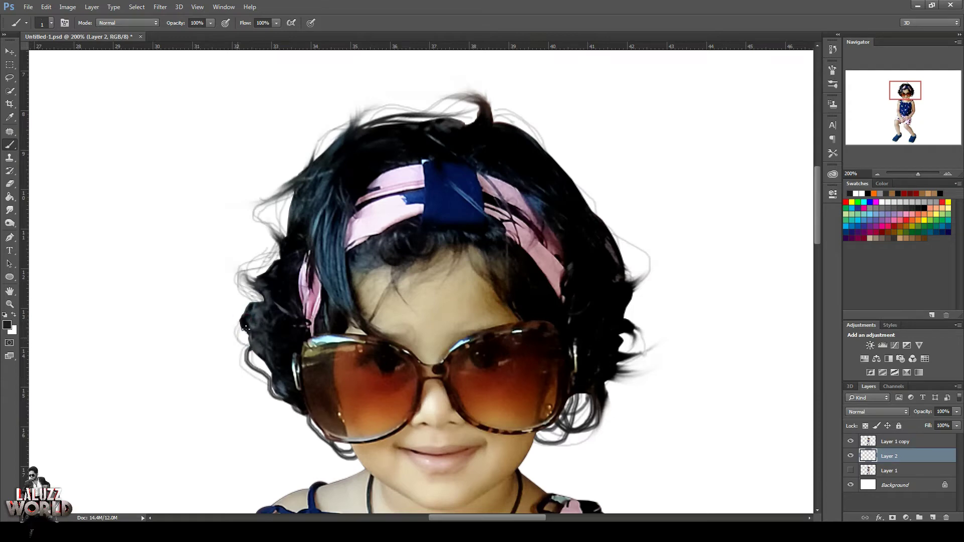
left_click_drag(243, 325, 244, 341)
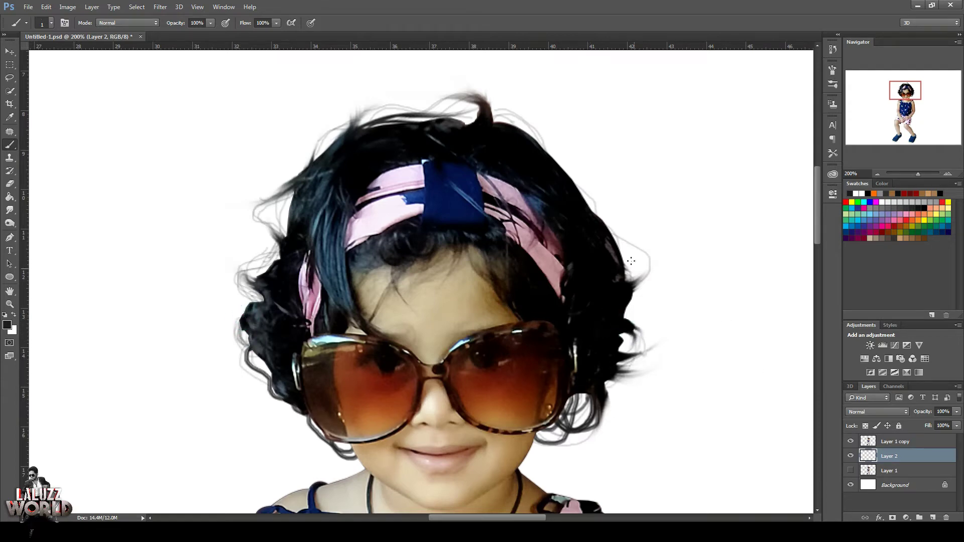
left_click_drag(632, 261, 615, 234)
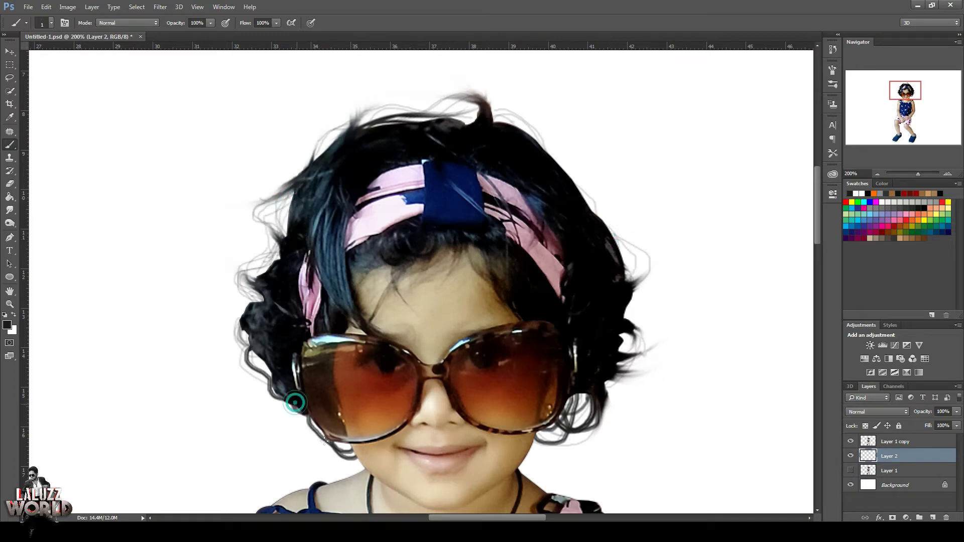
left_click_drag(295, 402, 307, 417)
left_click(360, 445)
key("Return")
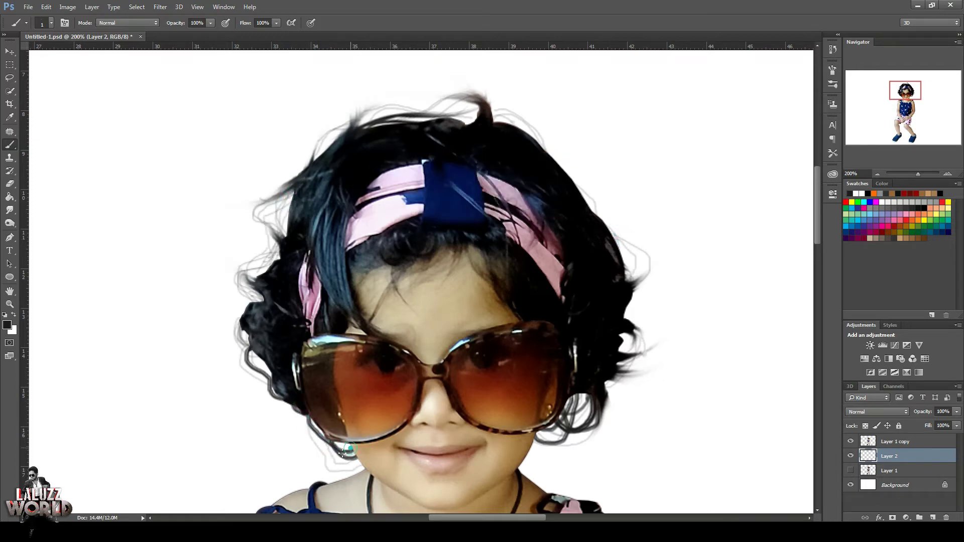
left_click_drag(332, 461, 355, 463)
left_click_drag(584, 190, 592, 220)
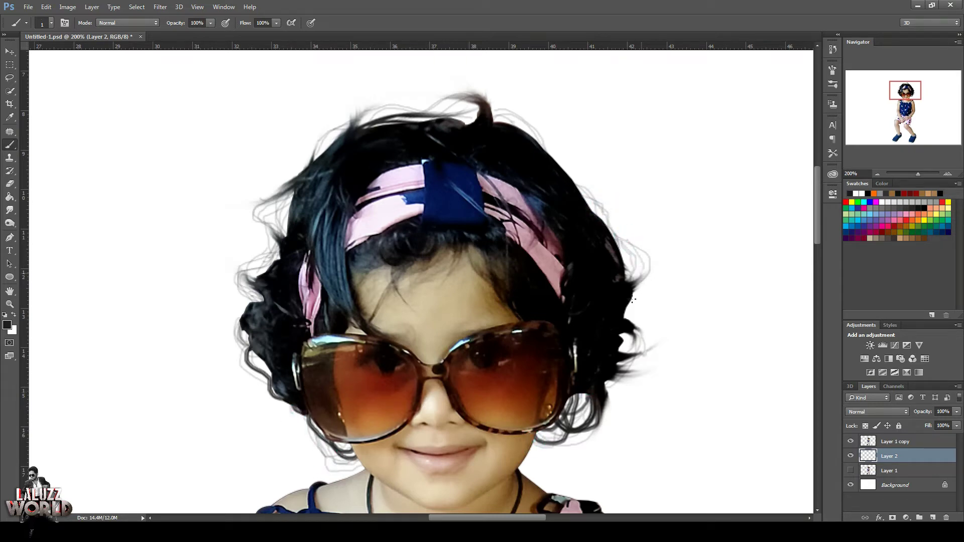
left_click_drag(625, 337, 625, 308)
left_click_drag(596, 390, 634, 330)
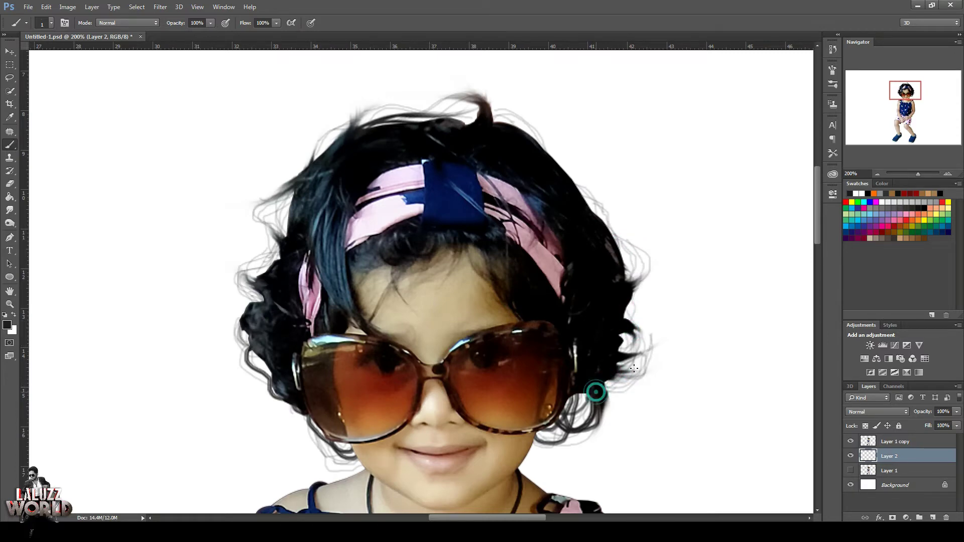
Merge the painted hair layer down into Layer 1 copy and zoom in on the thigh.
right_click(915, 442)
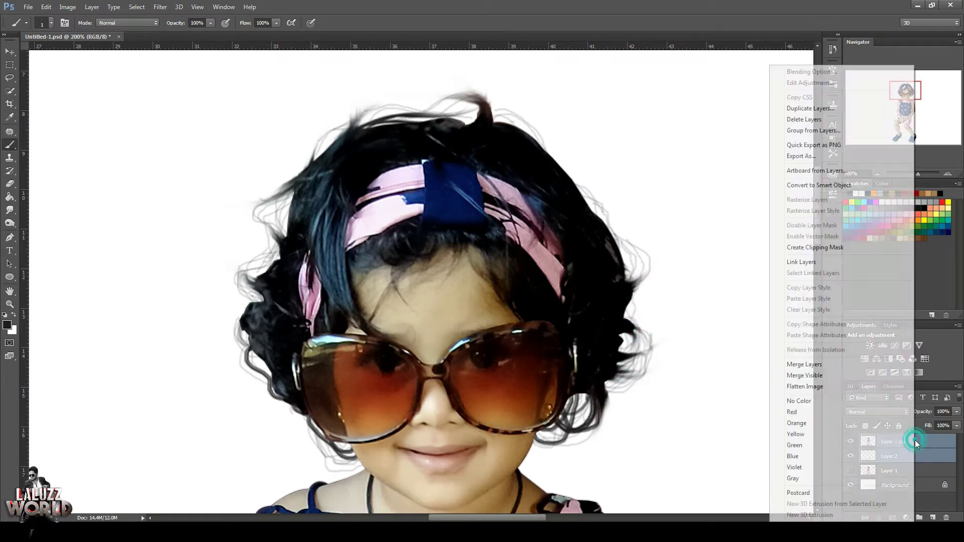
left_click(799, 403)
left_click(879, 174)
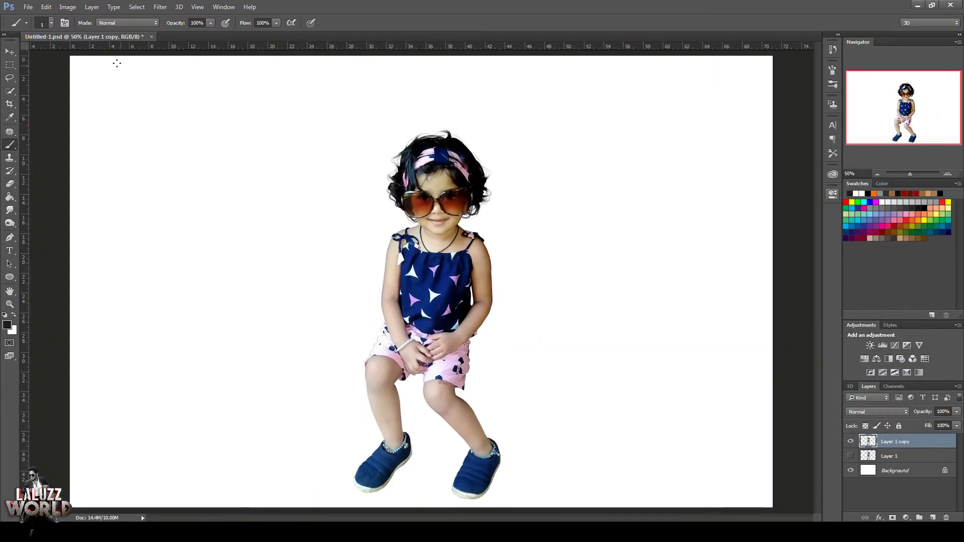
left_click_drag(910, 174, 923, 174)
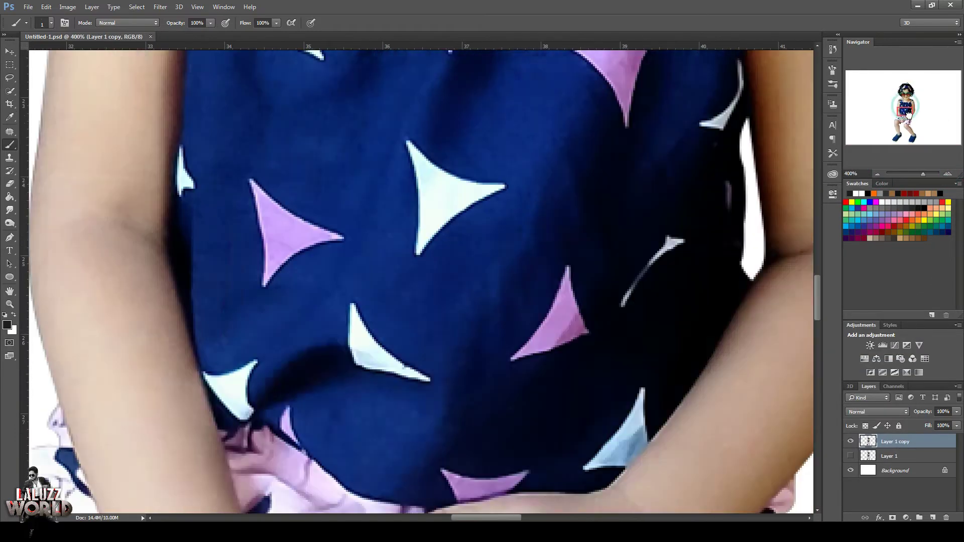
left_click_drag(909, 115, 913, 128)
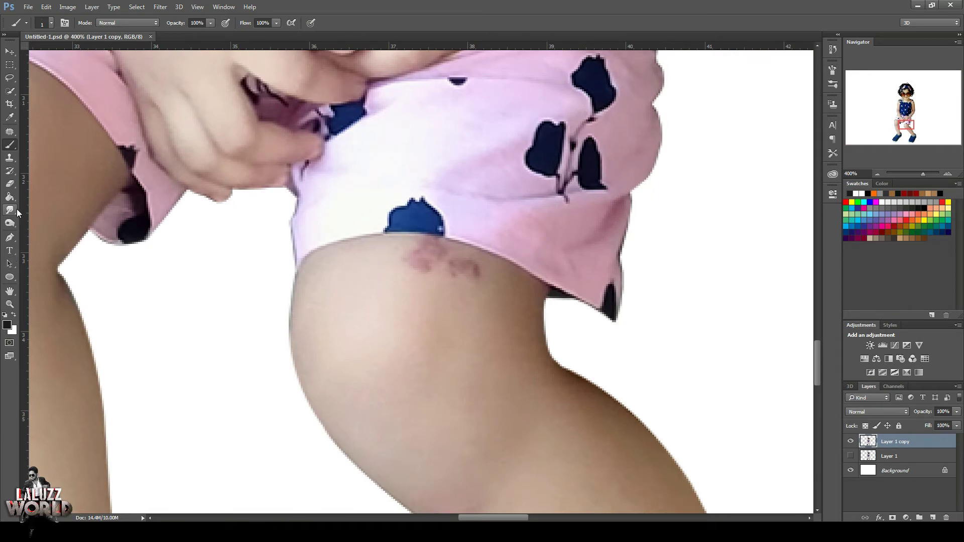
Heal the reddish blemish on the thigh with the Spot Healing Brush.
right_click(11, 140)
left_click(50, 132)
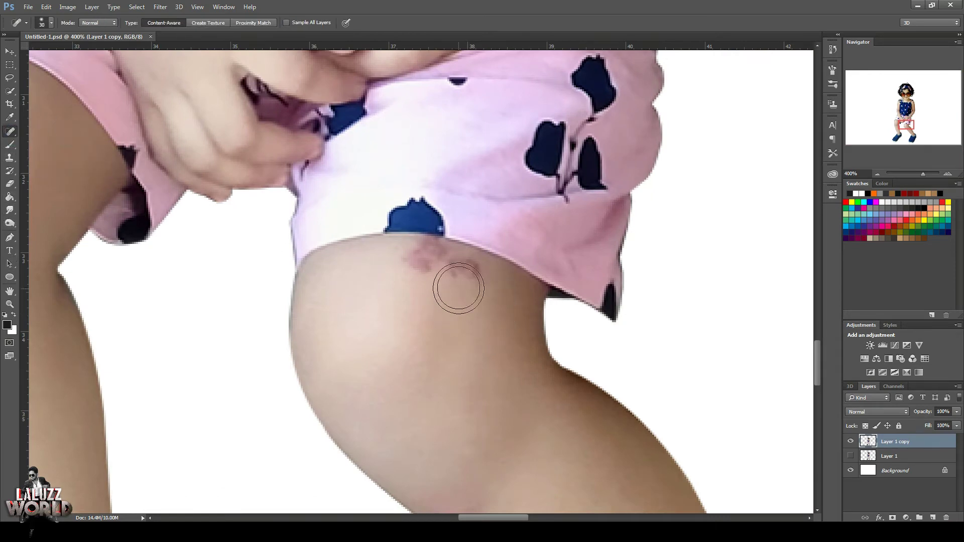
left_click(455, 267)
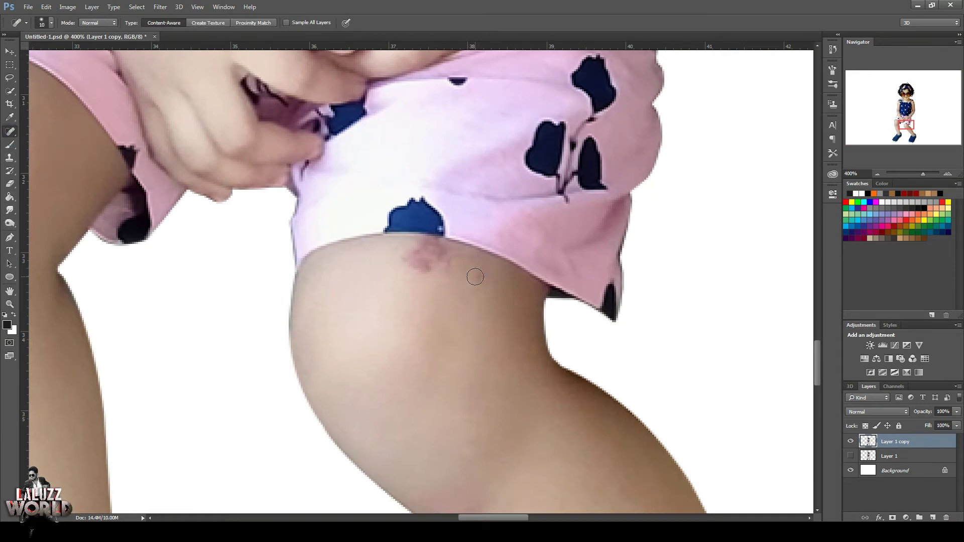
left_click(437, 267)
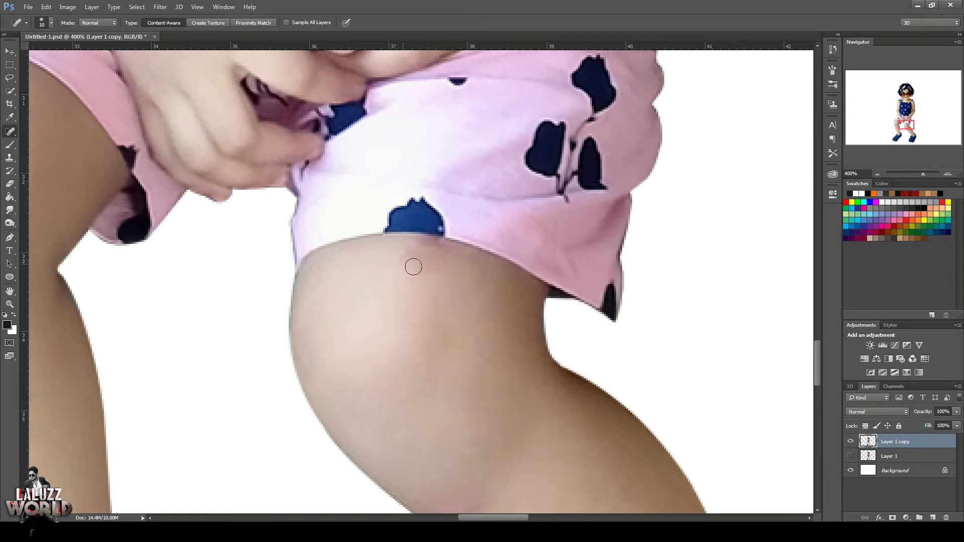
mouse_move(407, 257)
left_mouse_down()
mouse_move(454, 259)
mouse_move(422, 244)
left_mouse_up()
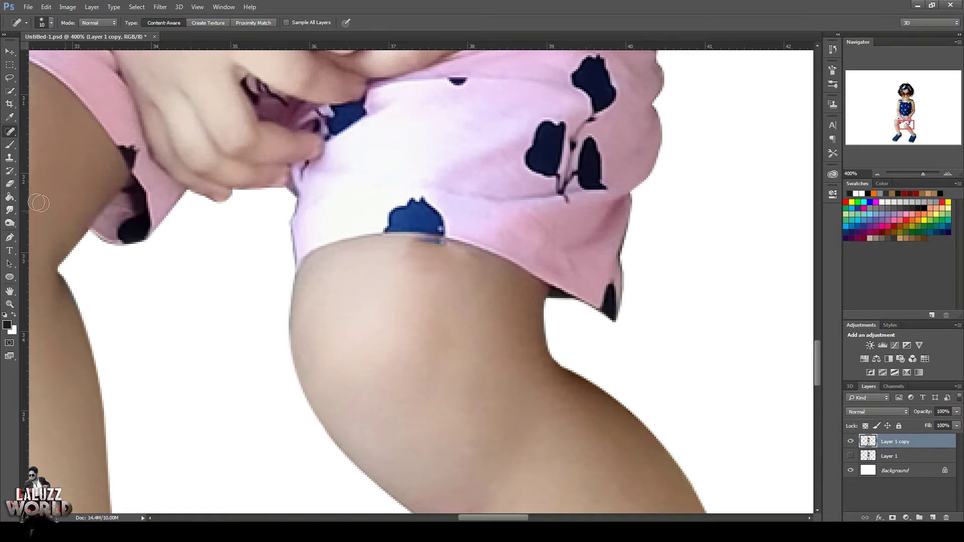
Clone away the blue fringe under the skirt edge with the Clone Stamp.
left_click(10, 159)
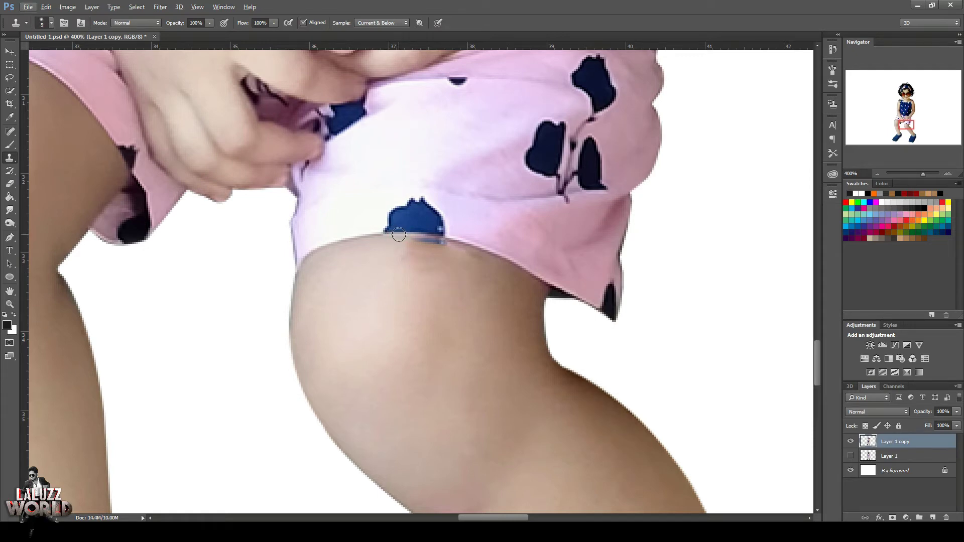
left_click_drag(404, 236, 457, 243)
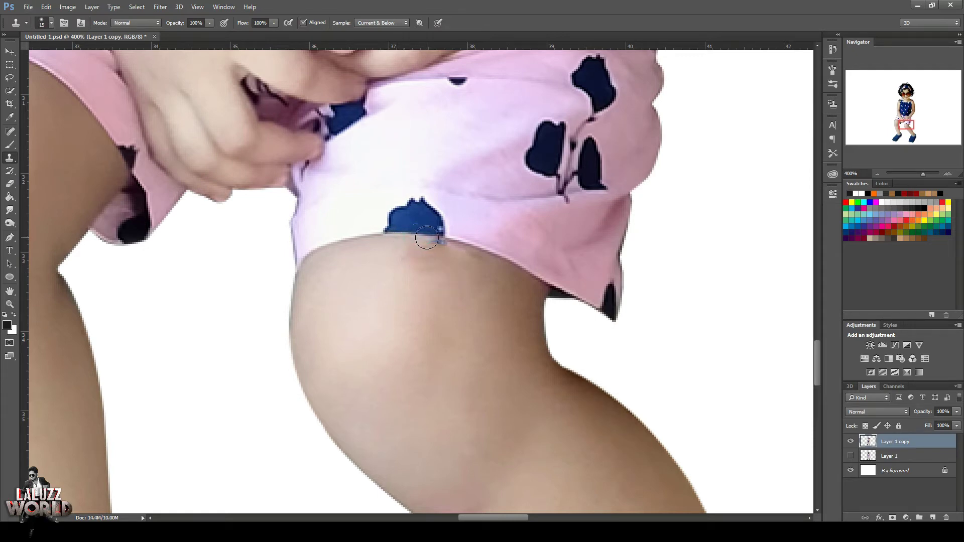
left_click(457, 243)
left_click_drag(410, 239, 433, 240)
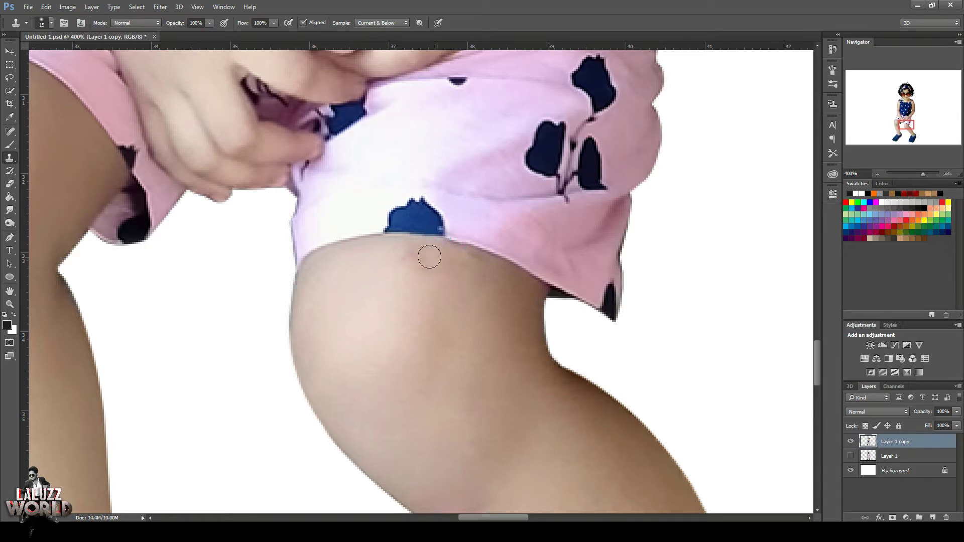
left_click(876, 174)
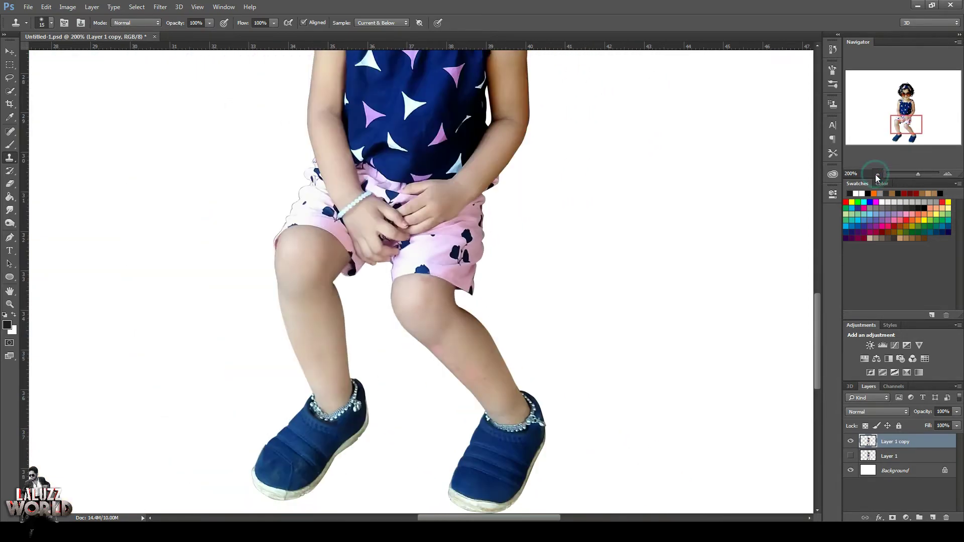
left_click(876, 174)
left_click(877, 174)
left_click(877, 174)
Apply Camera Raw to the girl: Exposure +0.15, more contrast, Clarity +18, Temperature +3.
left_click(161, 7)
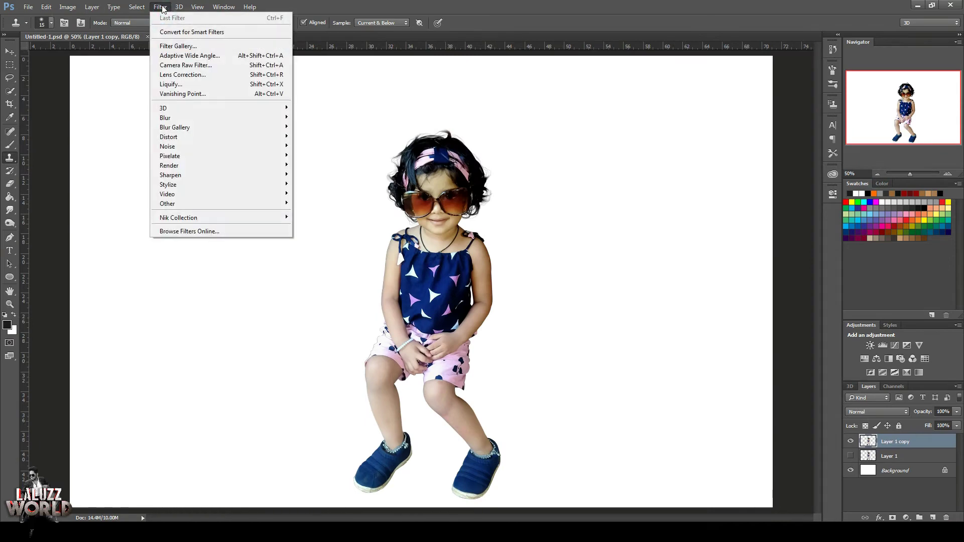
left_click(322, 252)
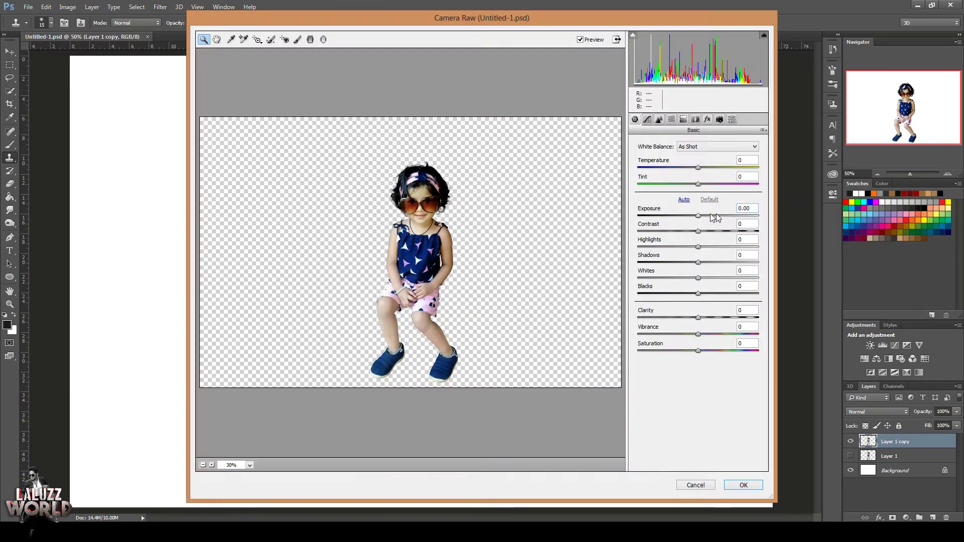
left_click_drag(698, 216, 703, 231)
left_click_drag(698, 318, 710, 318)
left_click_drag(698, 168, 700, 168)
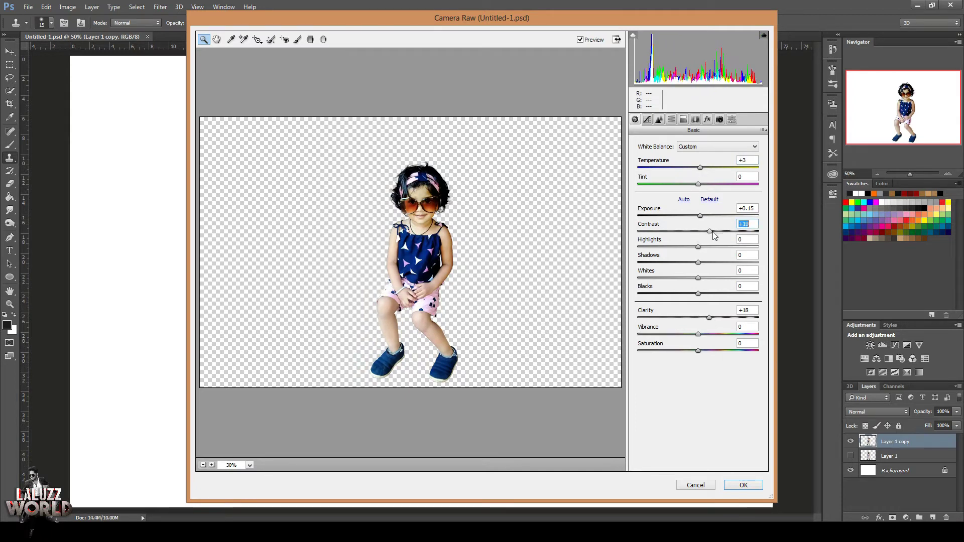
left_click(743, 485)
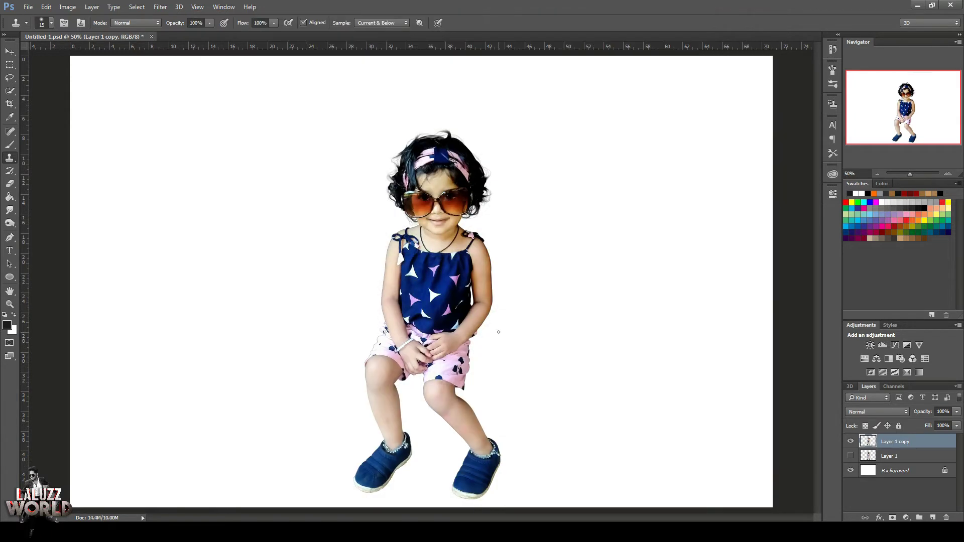
left_click(878, 175)
Open the island JPG and drag it into the girl's document, closing its window.
left_click(29, 7)
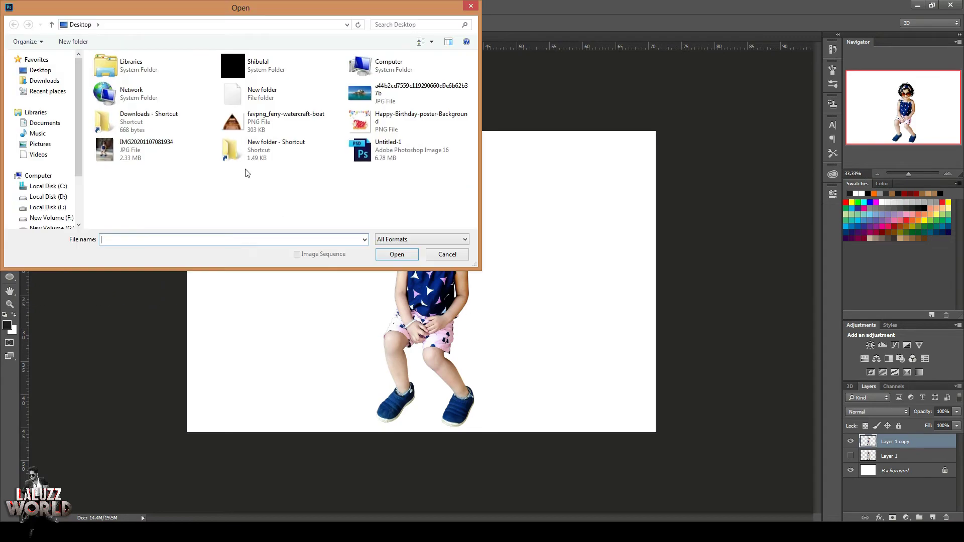
left_click(381, 98)
left_click(411, 254)
left_click_drag(261, 37, 634, 114)
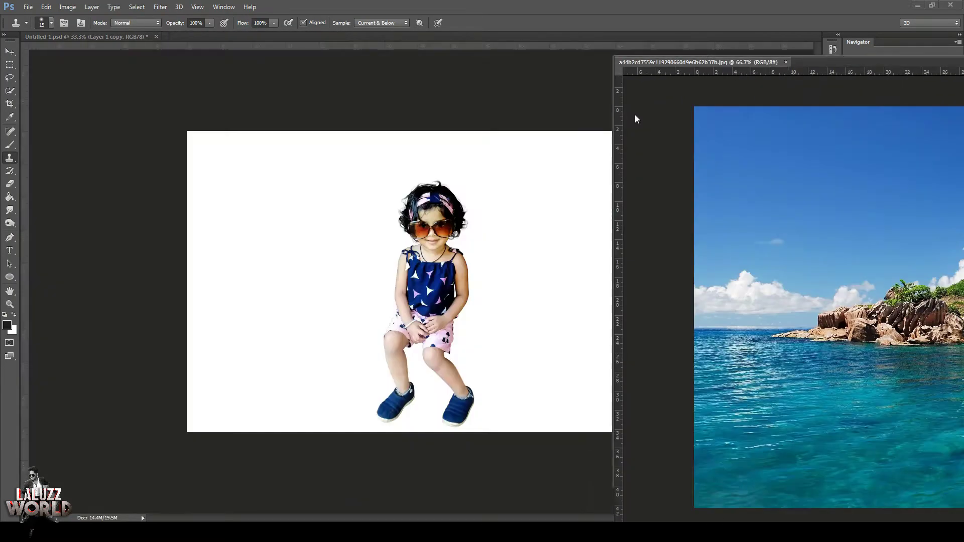
left_click(9, 52)
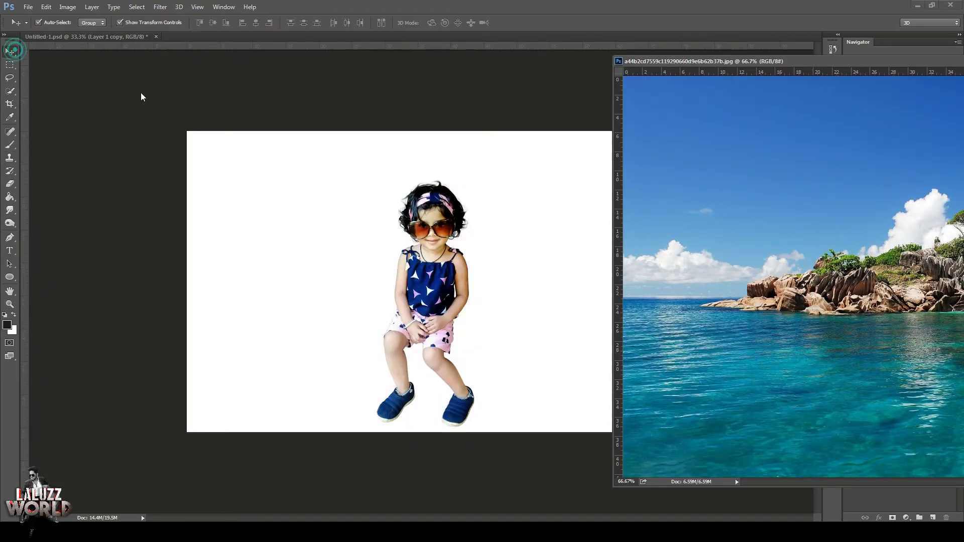
left_click_drag(762, 293, 345, 316)
right_click(857, 65)
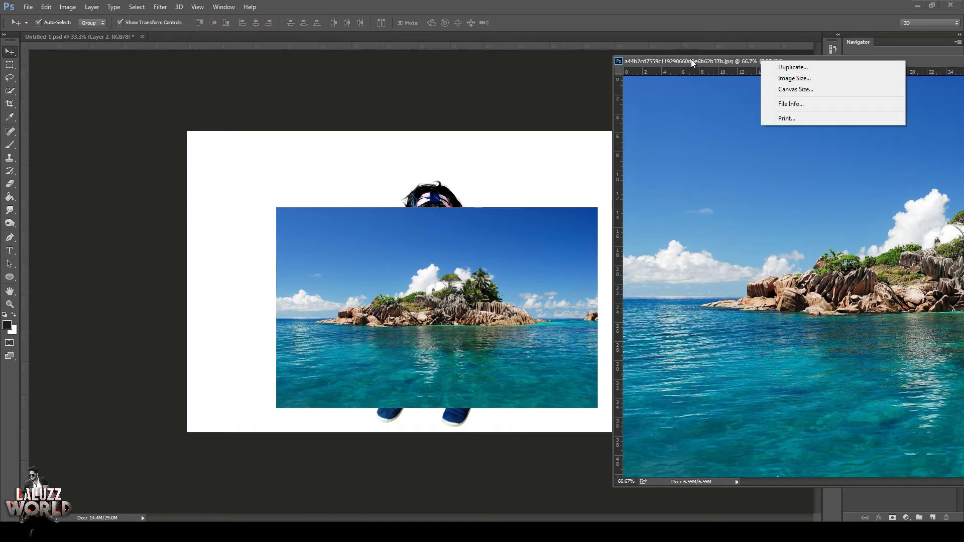
left_click(754, 166)
left_click(893, 136)
Stretch the island photo to fill the canvas and put its layer below the girl.
left_click_drag(437, 307, 348, 233)
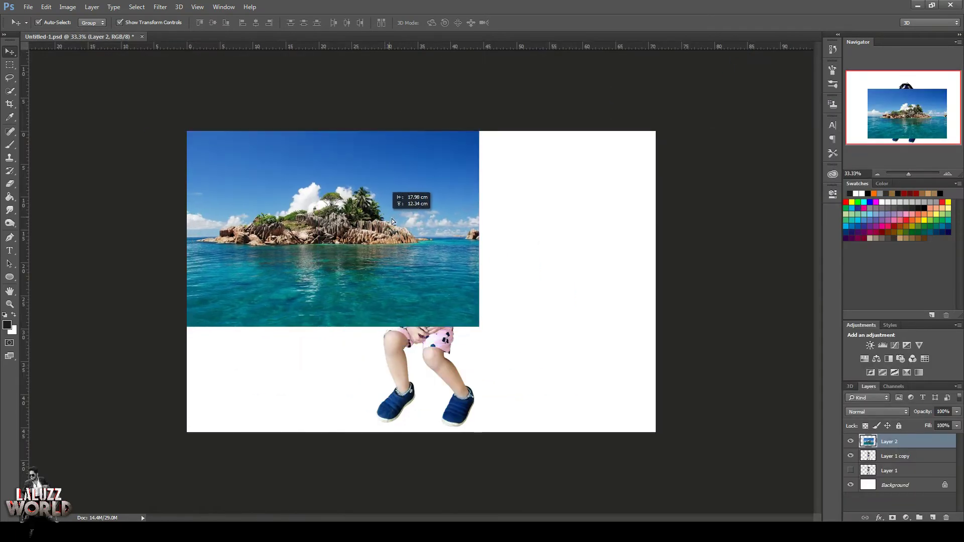
mouse_move(478, 328)
left_mouse_down()
mouse_move(564, 340)
mouse_move(547, 353)
left_mouse_up()
key("Return")
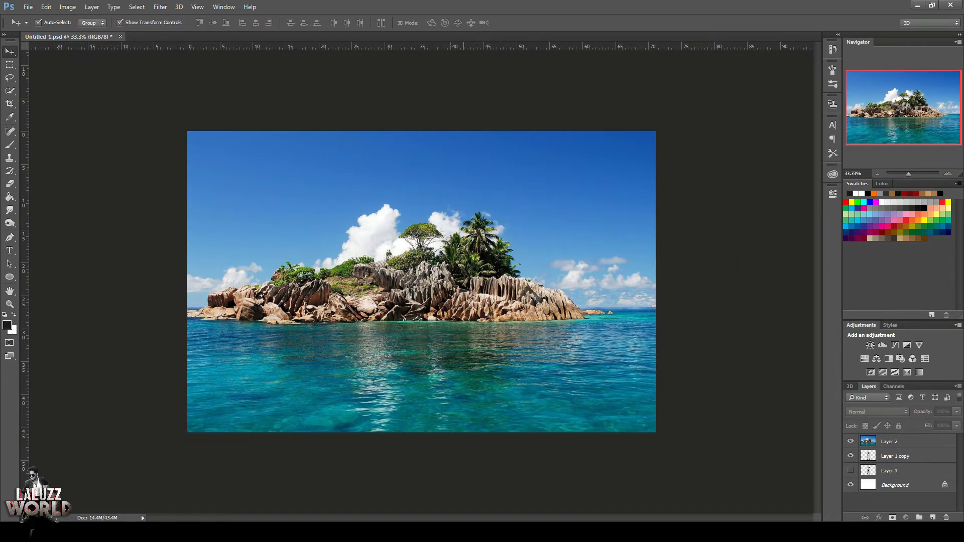
left_click_drag(889, 441, 886, 460)
left_click(760, 226)
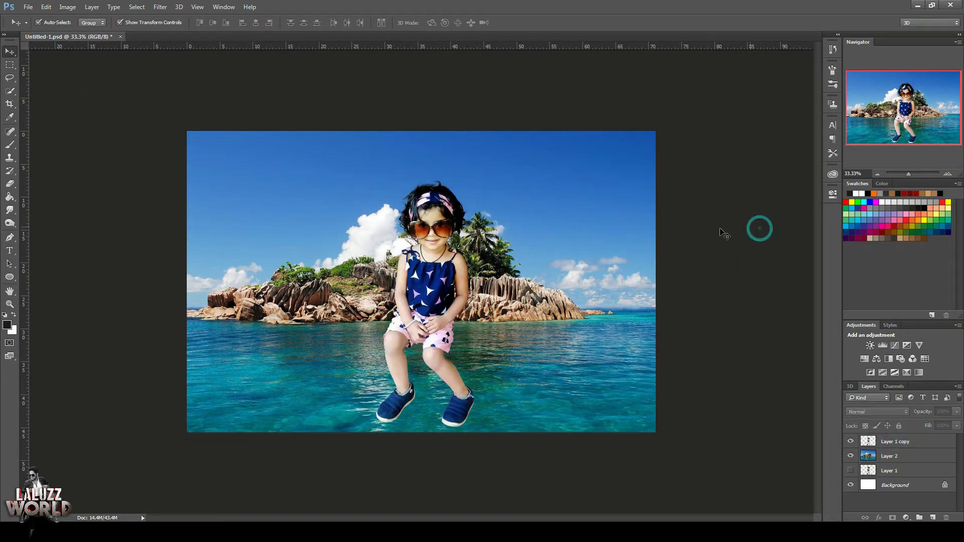
Hide the girl and set a slightly diagonal Tilt-Shift focus band across the sea.
left_click(850, 441)
left_click(899, 457)
left_click(161, 6)
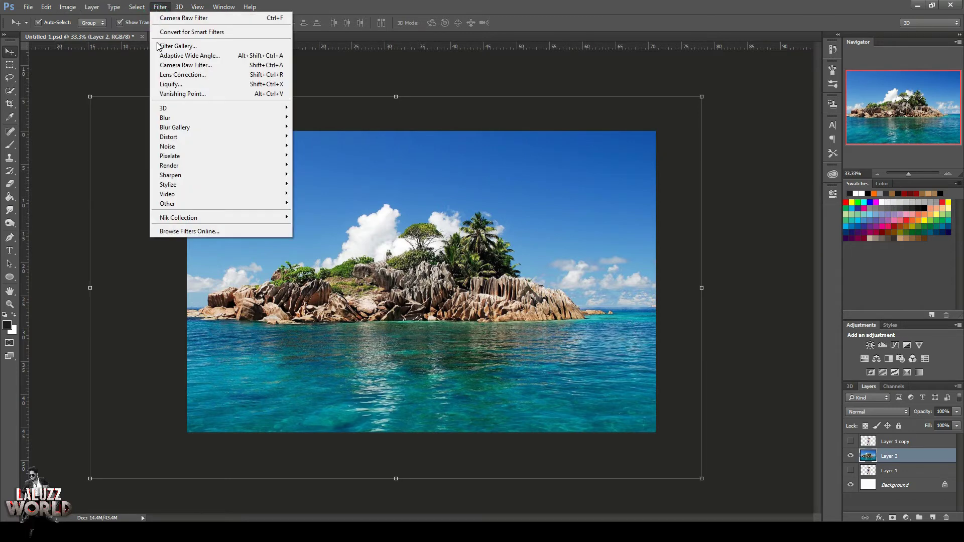
left_click(331, 146)
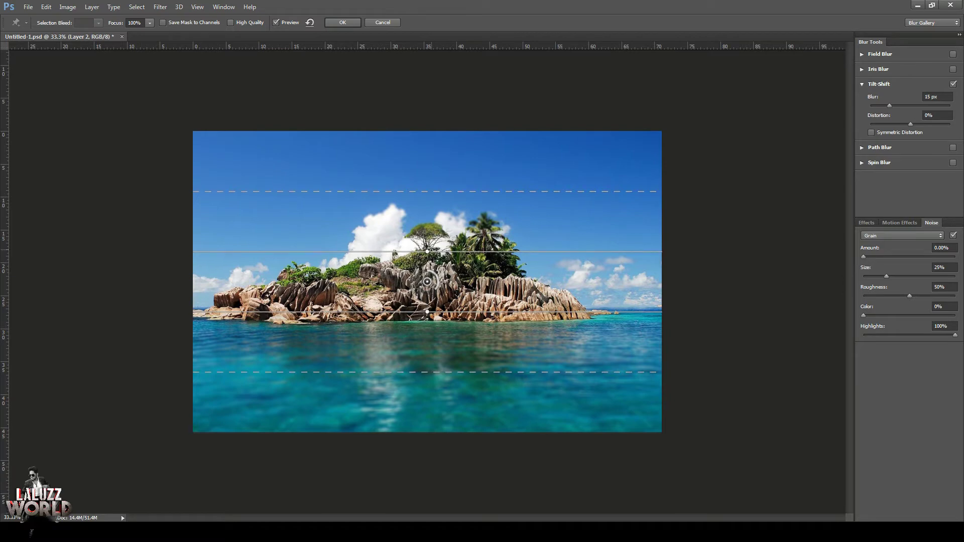
mouse_move(430, 247)
left_mouse_down()
mouse_move(422, 339)
mouse_move(436, 340)
mouse_move(438, 433)
left_mouse_up()
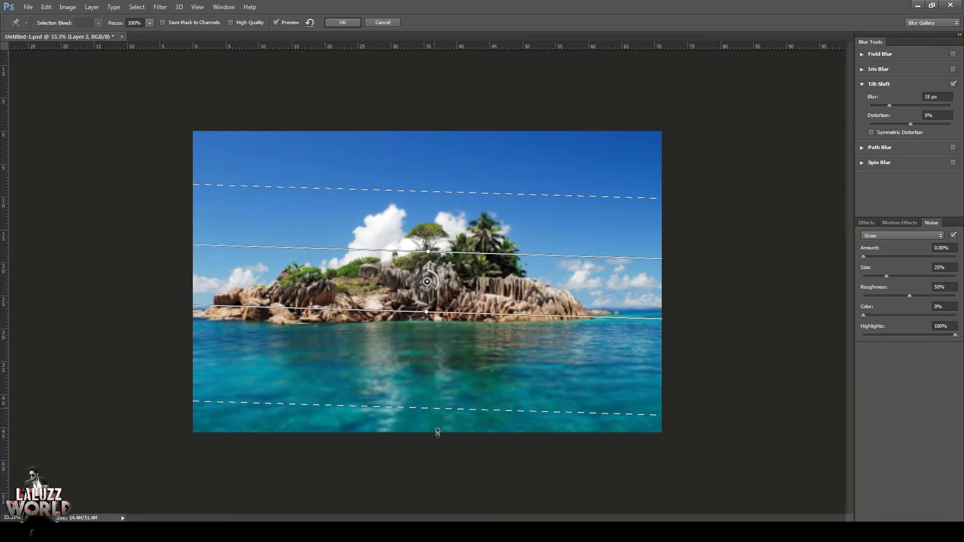
left_click_drag(444, 192, 434, 339)
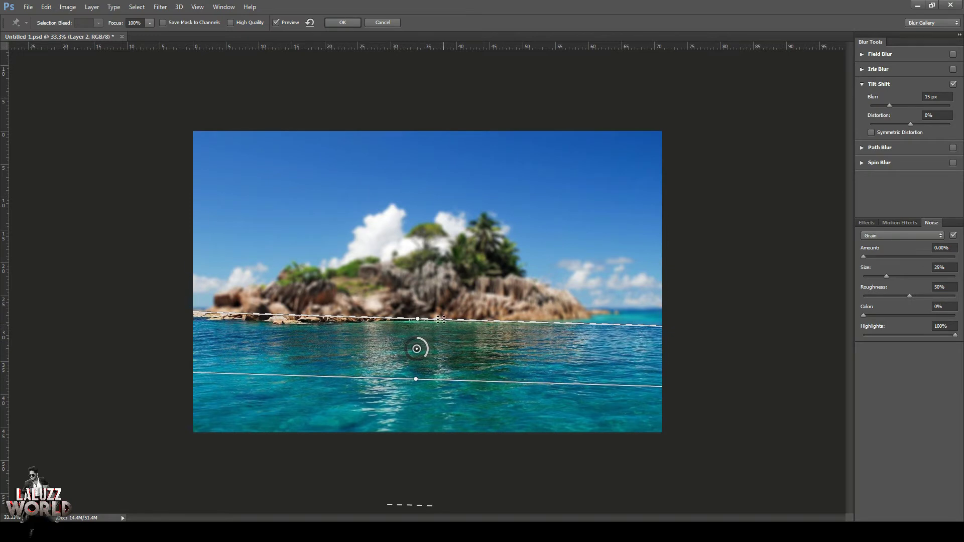
mouse_move(435, 320)
left_mouse_down()
mouse_move(435, 282)
mouse_move(425, 332)
mouse_move(415, 334)
mouse_move(426, 369)
left_mouse_up()
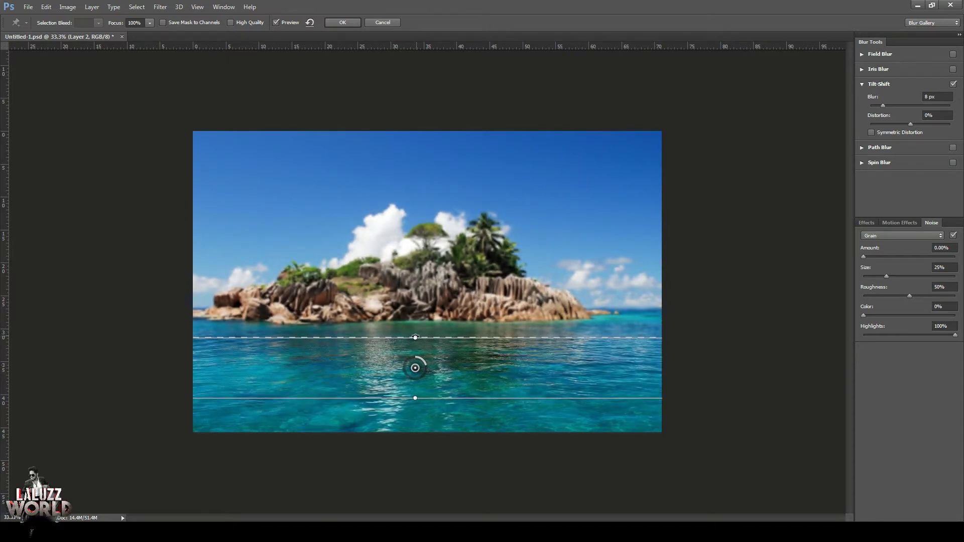
left_click_drag(436, 334, 436, 322)
Set the blur distortion to 22%, turn off Bokeh, and apply the Tilt-Shift blur.
left_click_drag(910, 124, 919, 123)
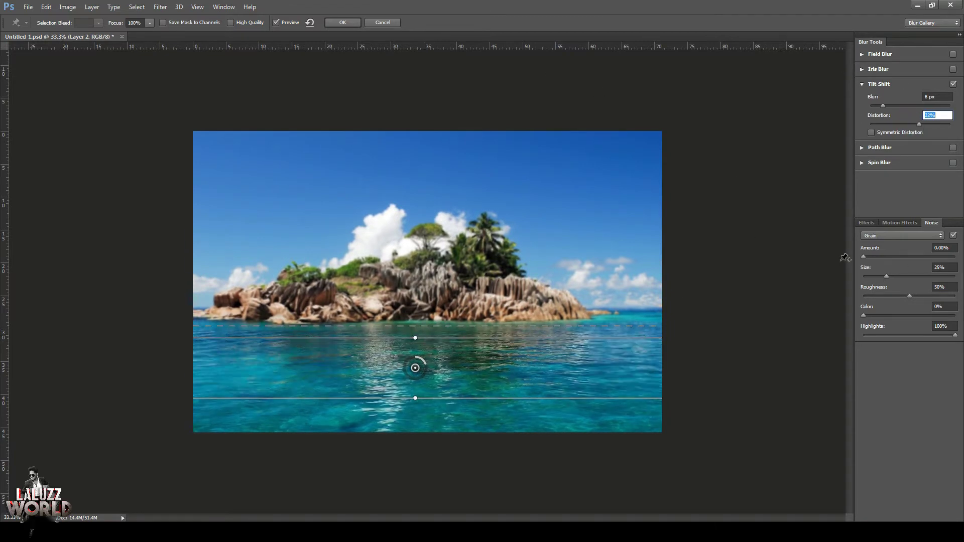
left_click(870, 223)
mouse_move(867, 258)
left_mouse_down()
mouse_move(914, 257)
mouse_move(866, 284)
left_mouse_up()
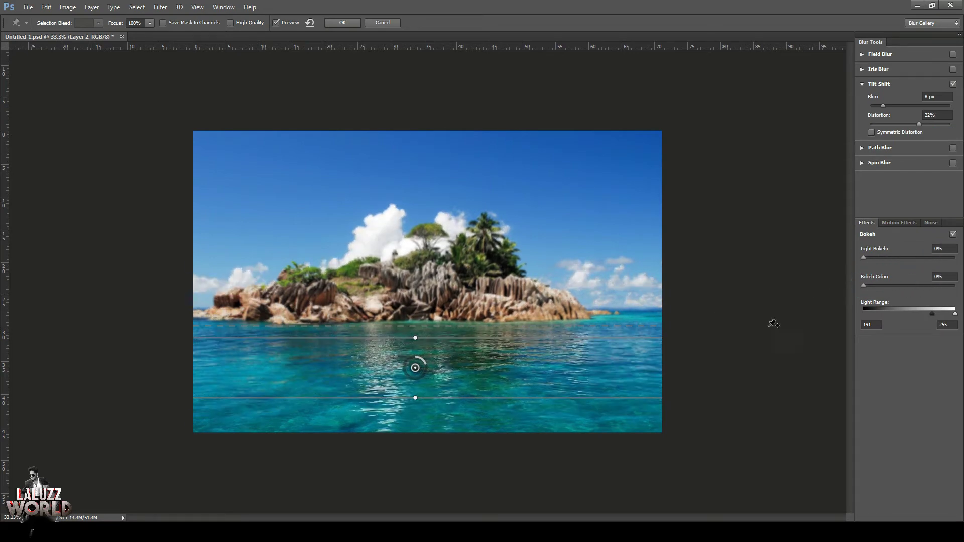
left_click_drag(932, 314, 932, 315)
left_click(953, 234)
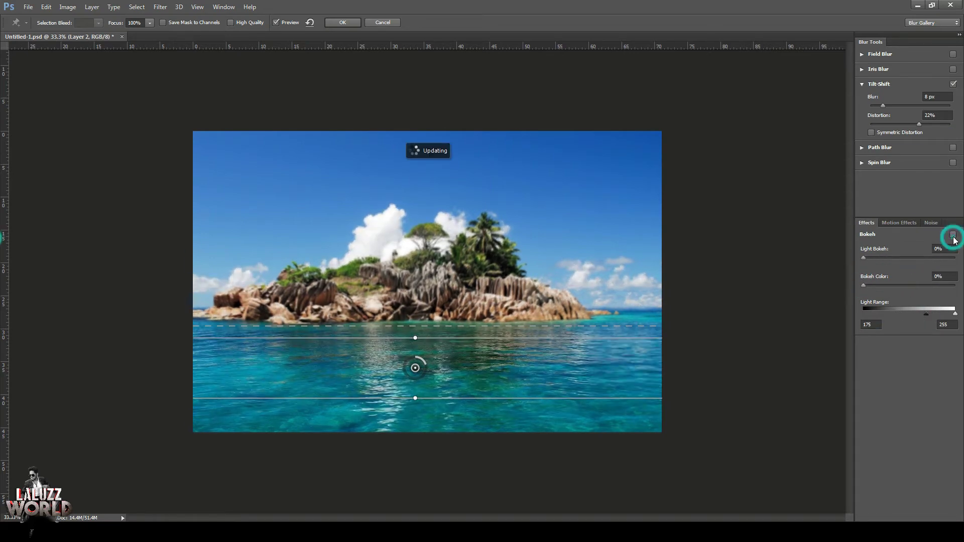
left_click(341, 22)
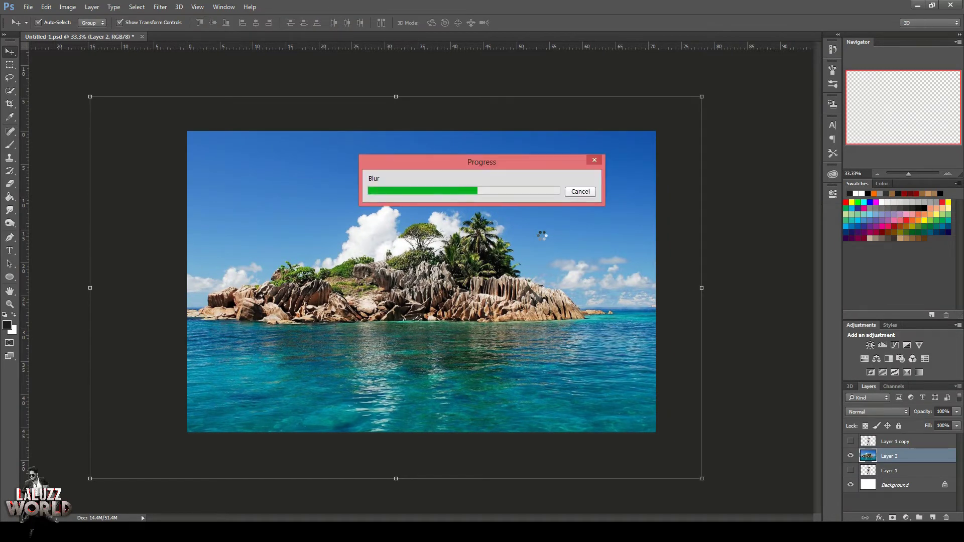
Nudge the blurred island photo slightly downward.
left_click(721, 257)
left_click_drag(517, 213, 518, 220)
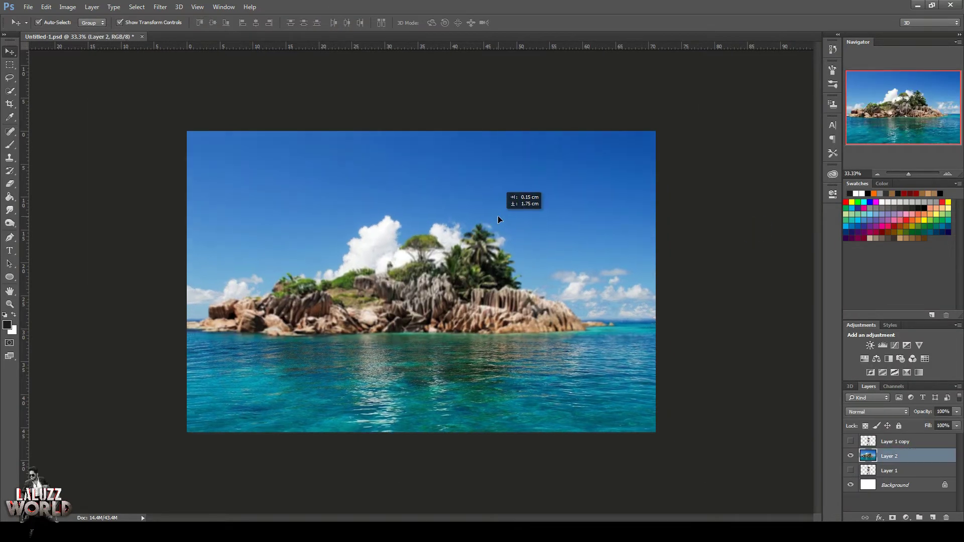
left_click(281, 112)
left_click(28, 6)
left_click(187, 127)
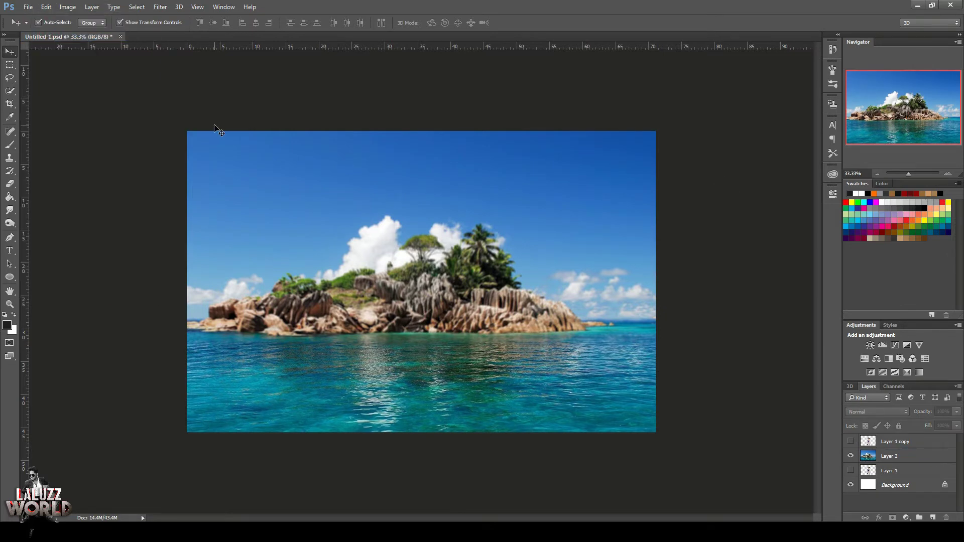
Open the boat PNG from the desktop.
key("ctrl+plus")
left_click(28, 7)
left_click(45, 28)
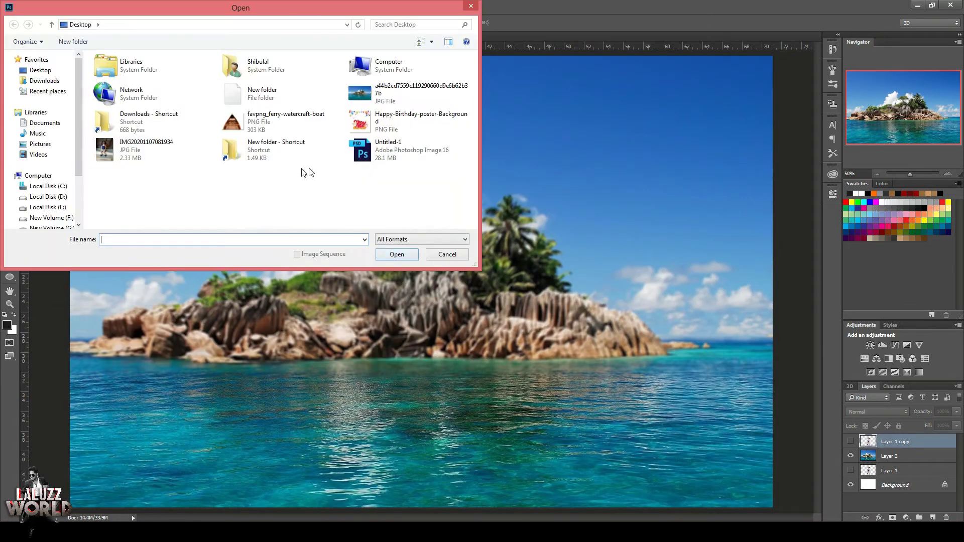
left_click(460, 257)
key("ctrl+minus")
left_click(28, 7)
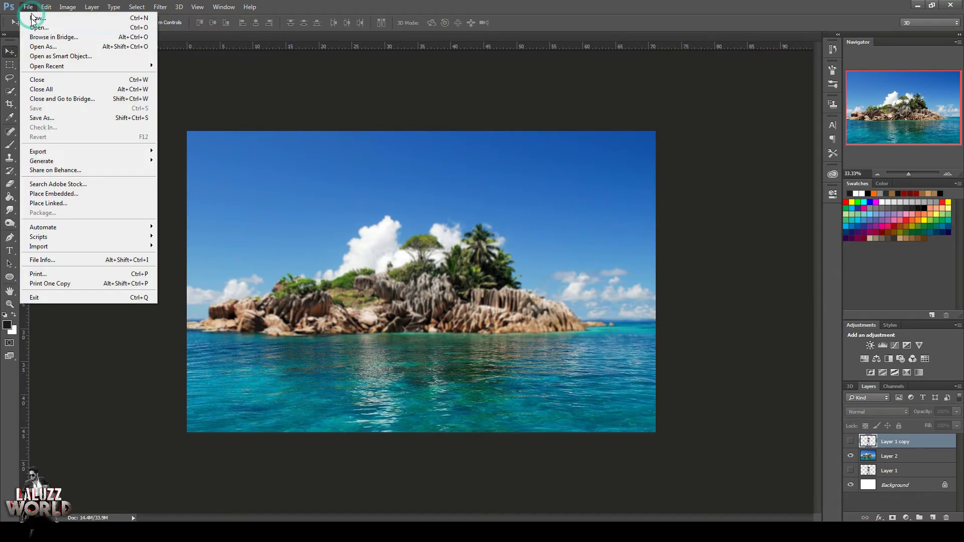
left_click(39, 27)
left_click(283, 181)
left_click(394, 252)
Set the boat image's resolution to 300 in Image Size.
left_click(67, 6)
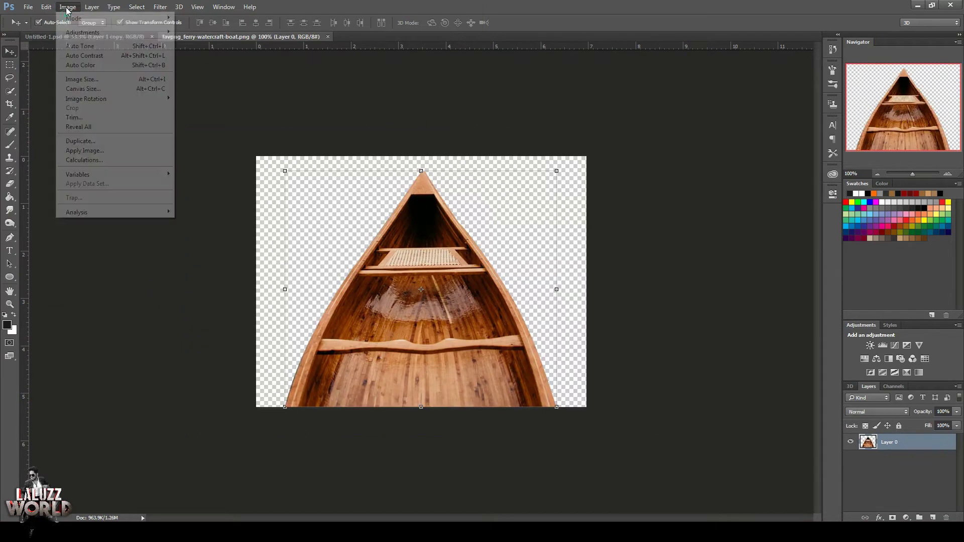
left_click(82, 79)
double_click(545, 216)
type("300")
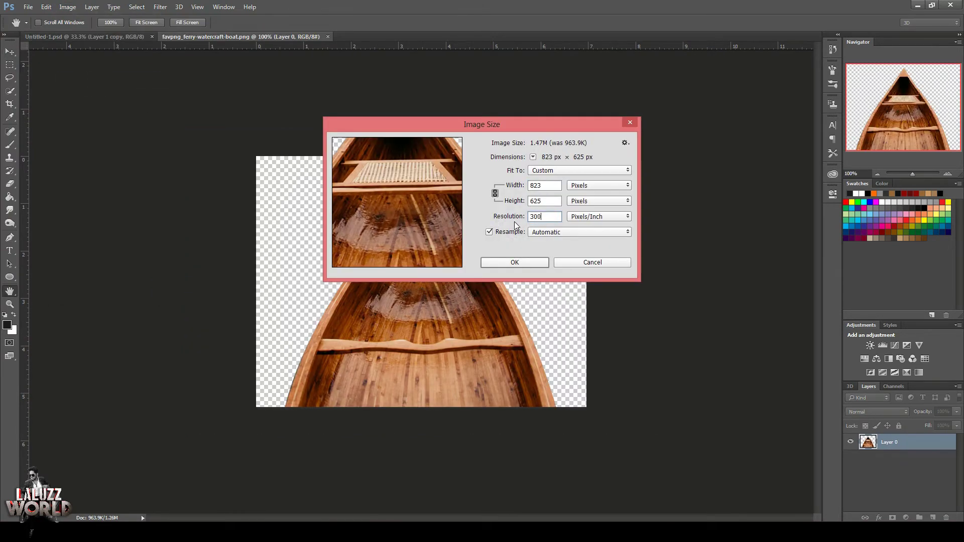
key("Return")
Drag the boat into the island scene, close its file unsaved, and enlarge it over the sea.
key("v")
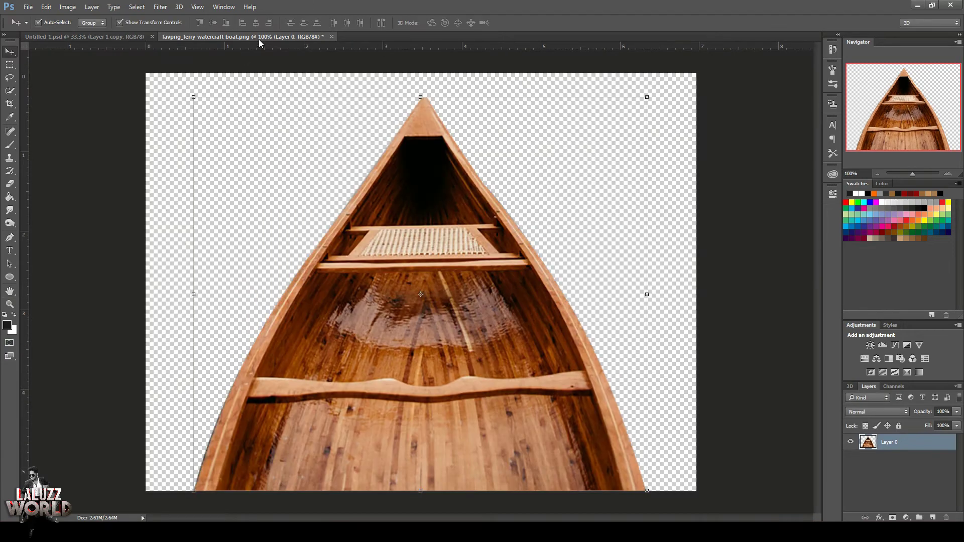
left_click_drag(260, 40, 468, 70)
left_click_drag(502, 301, 301, 337)
key("ctrl+w")
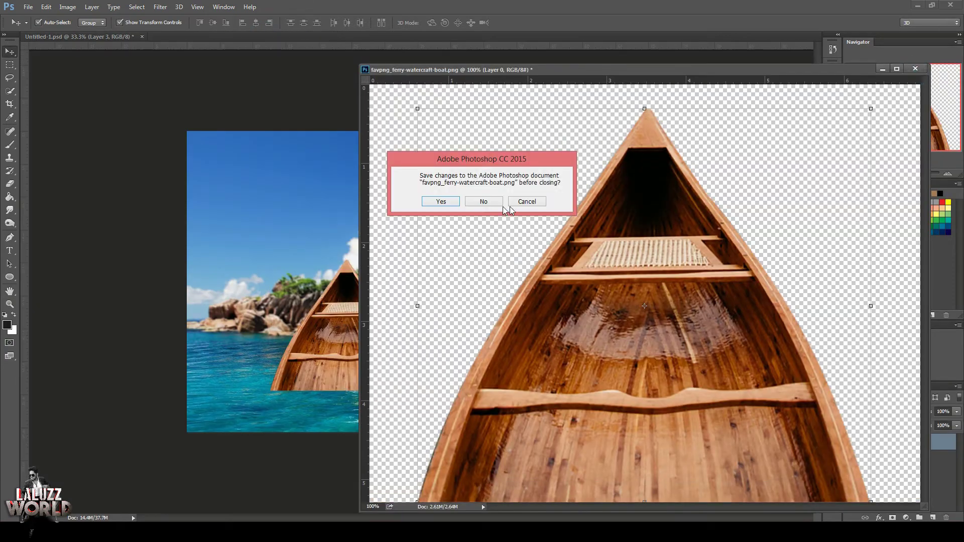
left_click(494, 202)
mouse_move(405, 285)
left_mouse_down()
mouse_move(485, 326)
mouse_move(555, 269)
left_mouse_up()
left_click_drag(450, 328, 454, 337)
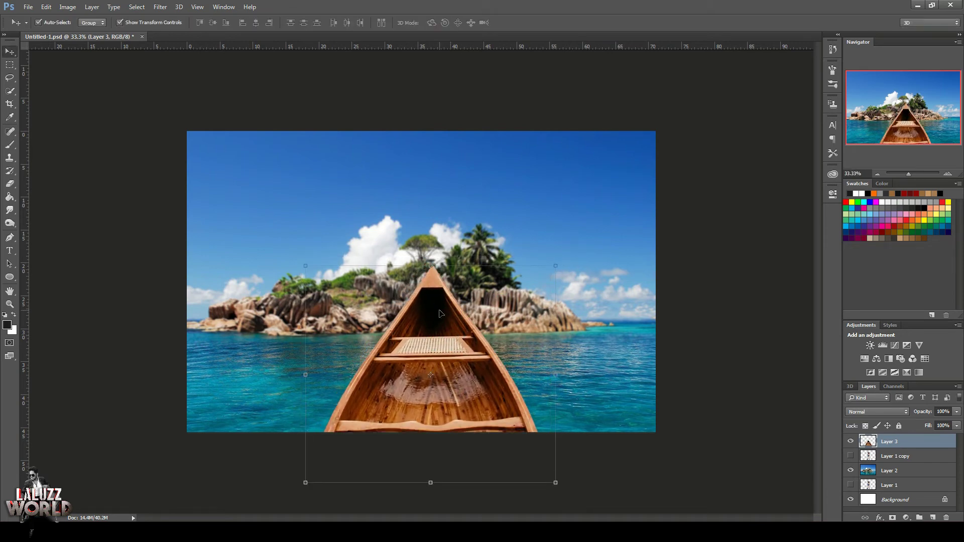
Apply Camera Raw to the boat: Exposure +0.40, Contrast +48, Clarity +47.
left_click(160, 6)
left_click(183, 64)
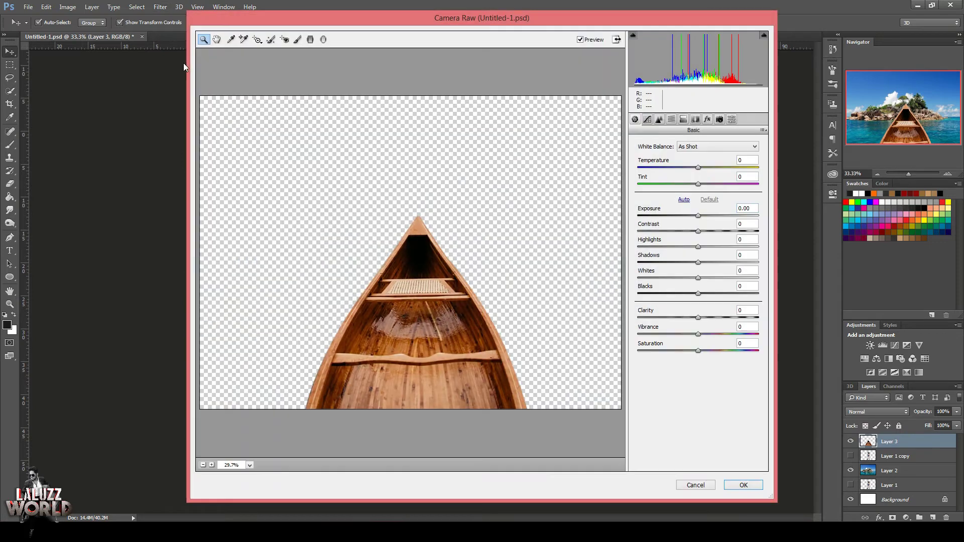
left_click_drag(699, 217, 727, 231)
left_click_drag(698, 317, 726, 317)
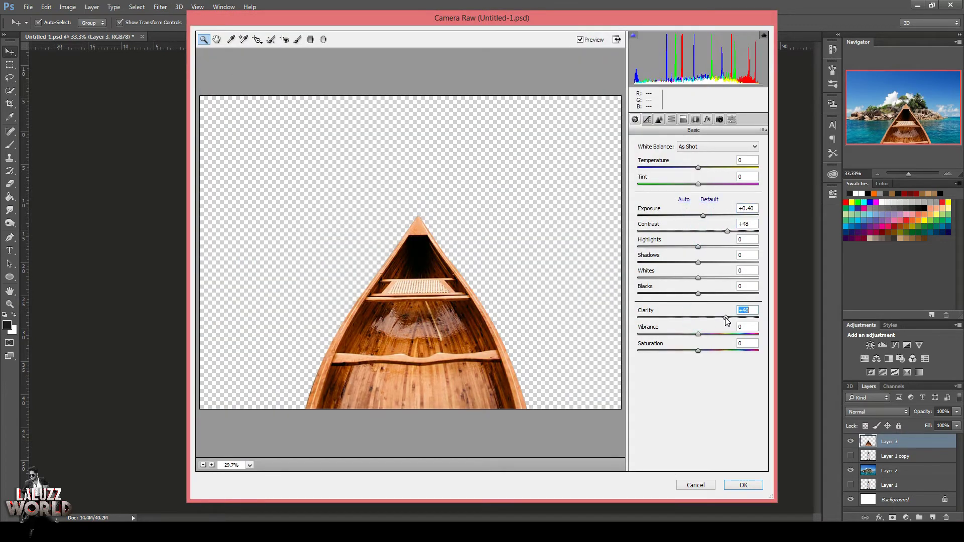
left_click(743, 485)
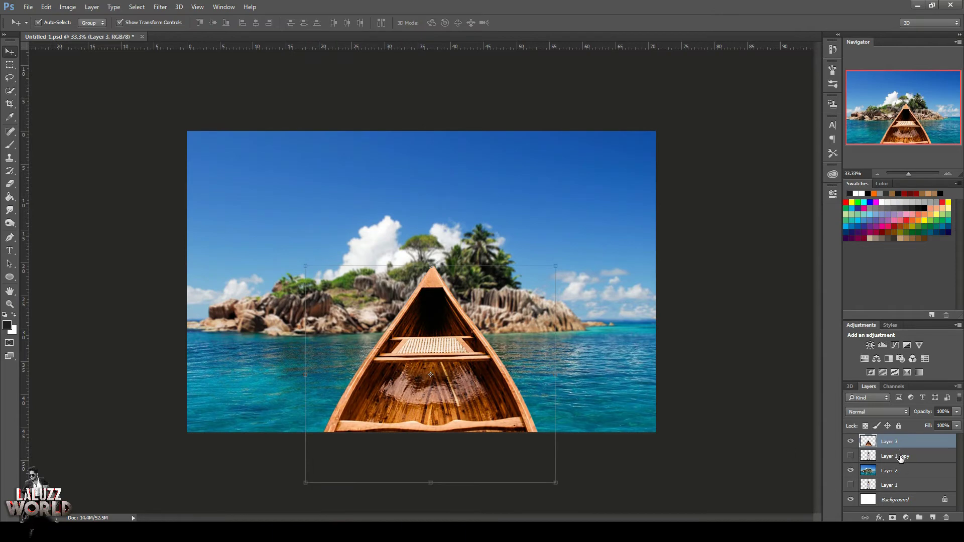
Show the girl layer above the boat and scale her to about 70% inside it.
left_click(850, 456)
left_click_drag(892, 456, 892, 440)
left_click_drag(476, 176, 461, 234)
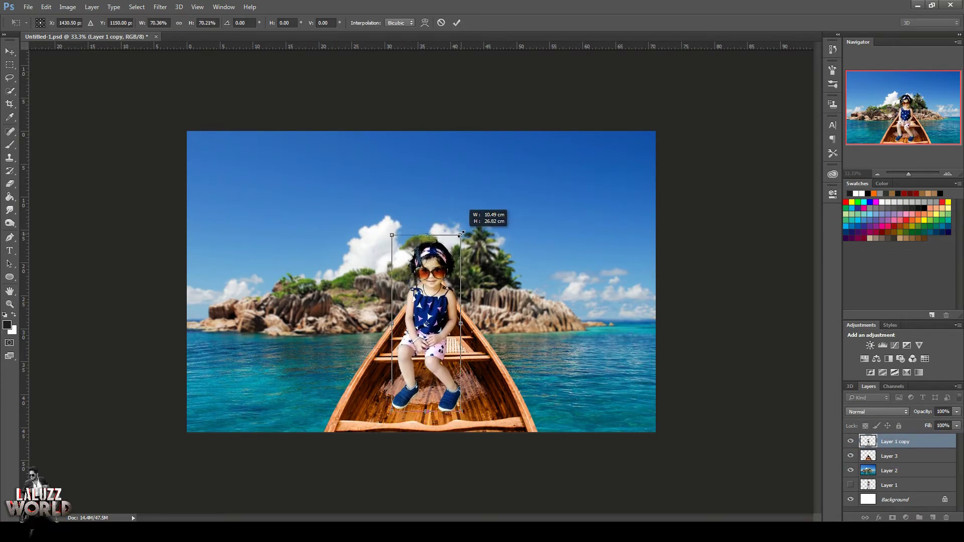
left_click_drag(451, 273, 454, 273)
key("Return")
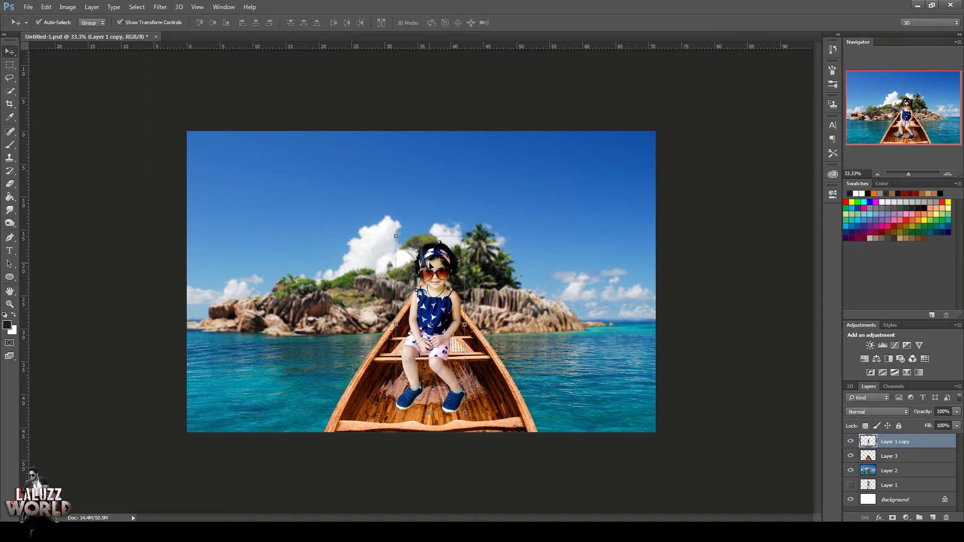
left_click(753, 266)
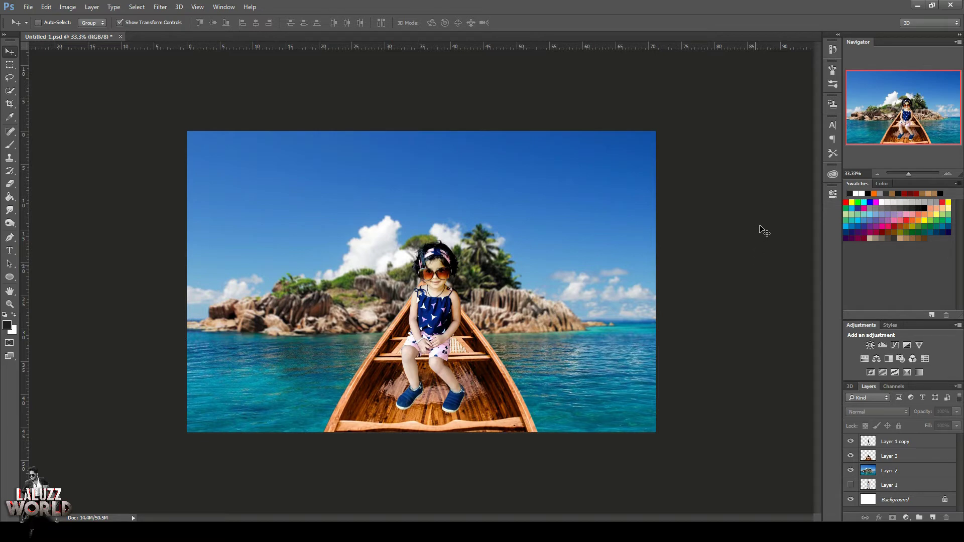
Select the girl's layer and look through its adjustment and canvas layer options.
left_click(10, 145)
left_click(906, 444)
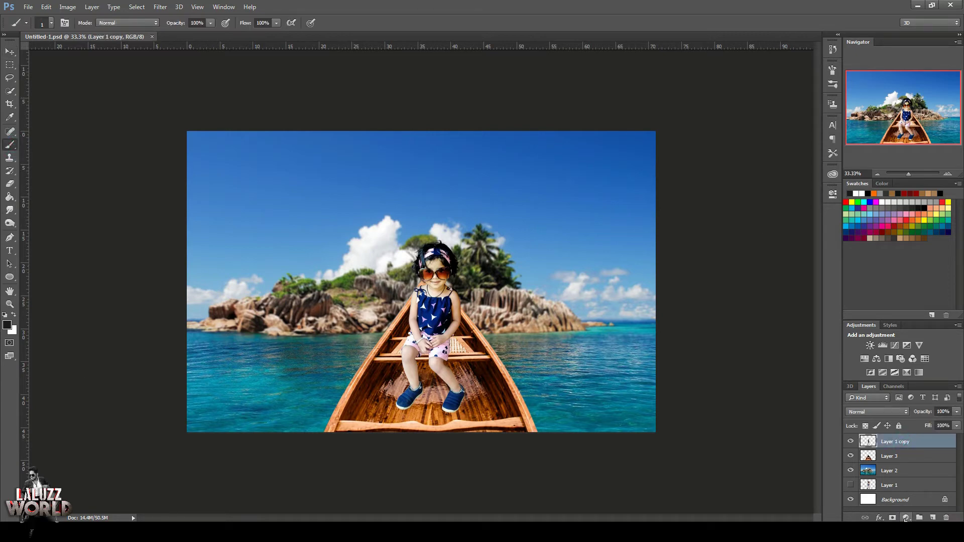
left_click(907, 518)
key("Escape")
right_click(437, 300)
left_click(9, 51)
right_click(420, 311)
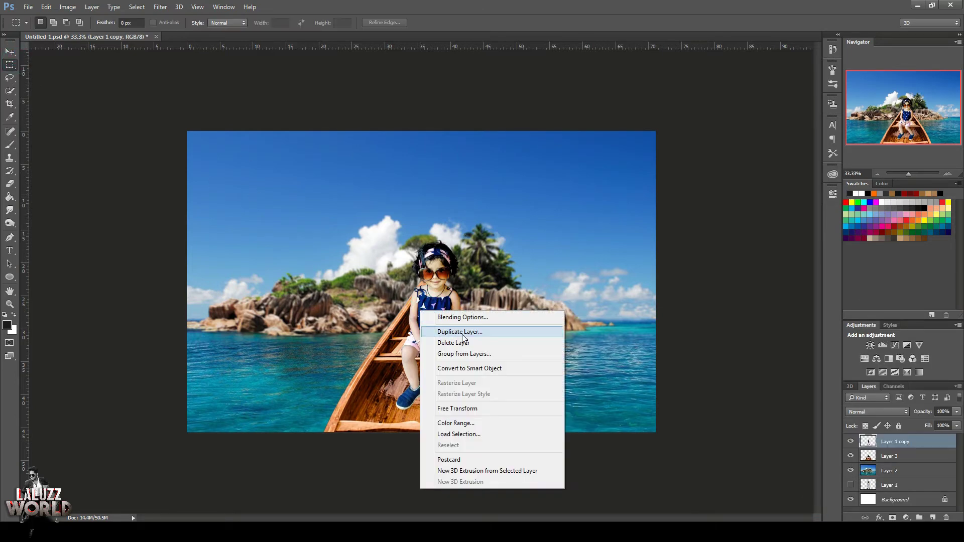
left_click(438, 289)
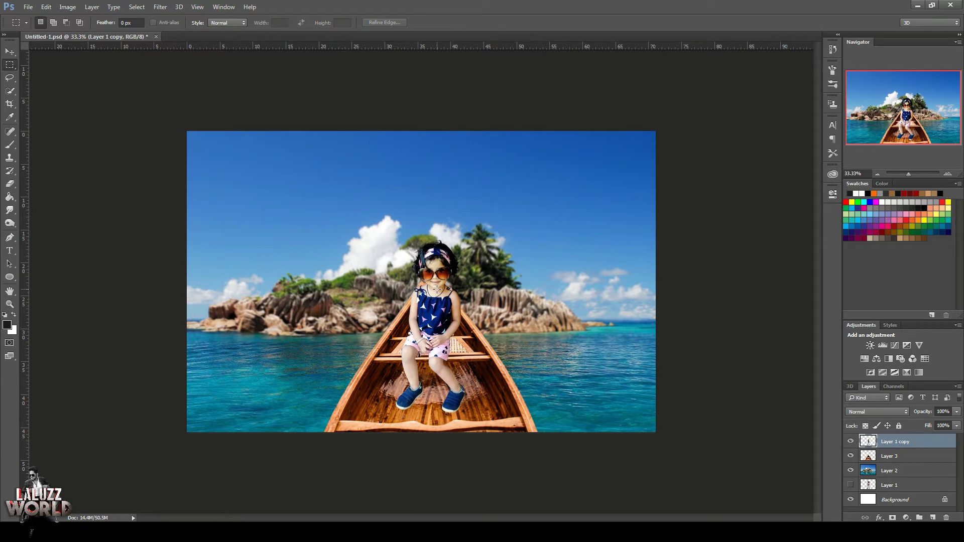
Try a 50% Gray fill directly on the girl layer, then undo it.
left_click(47, 9)
left_click(151, 149)
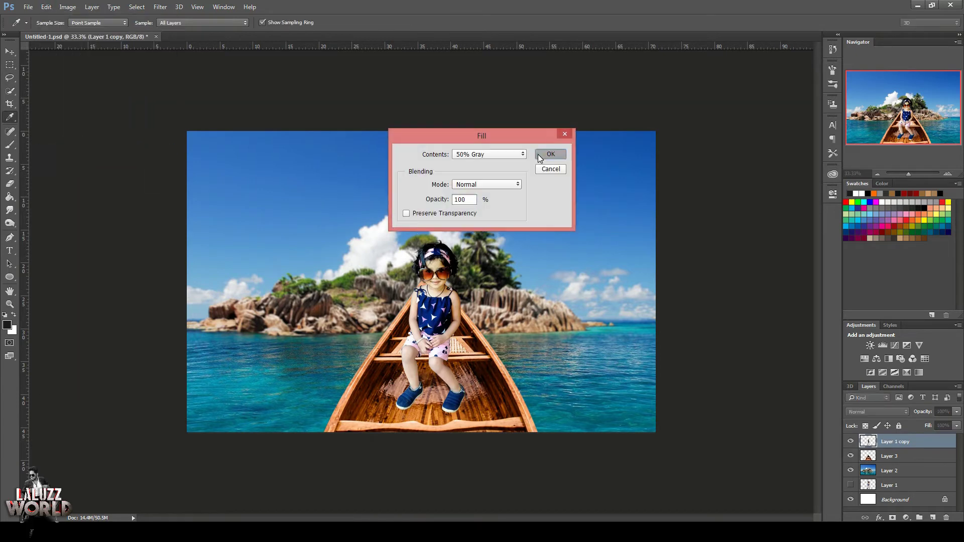
left_click(538, 155)
key("ctrl+z")
Add a new 50% Gray Layer 4, clipped to the girl and blended as Soft Light.
left_click(933, 517)
left_click(46, 6)
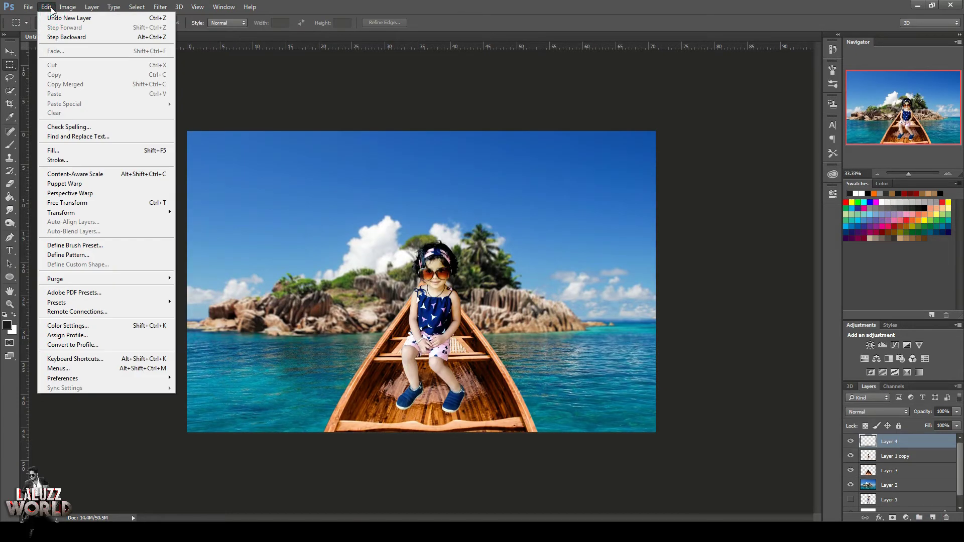
left_click(86, 150)
left_click(539, 154)
right_click(910, 441)
left_click(799, 247)
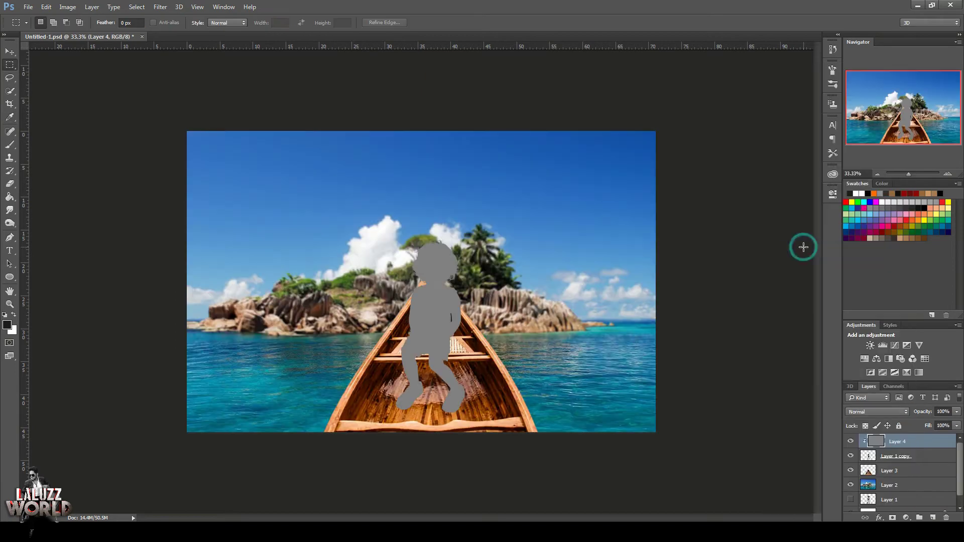
left_click(878, 412)
left_click(879, 317)
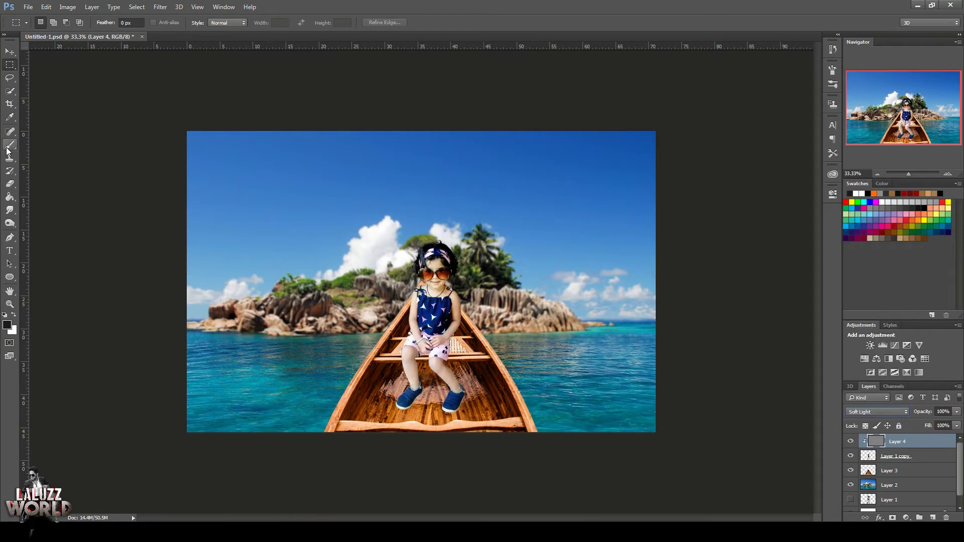
At 50% zoom, burn the hair beside her right lens and her neck and strap with a 90 px brush.
left_click(9, 223)
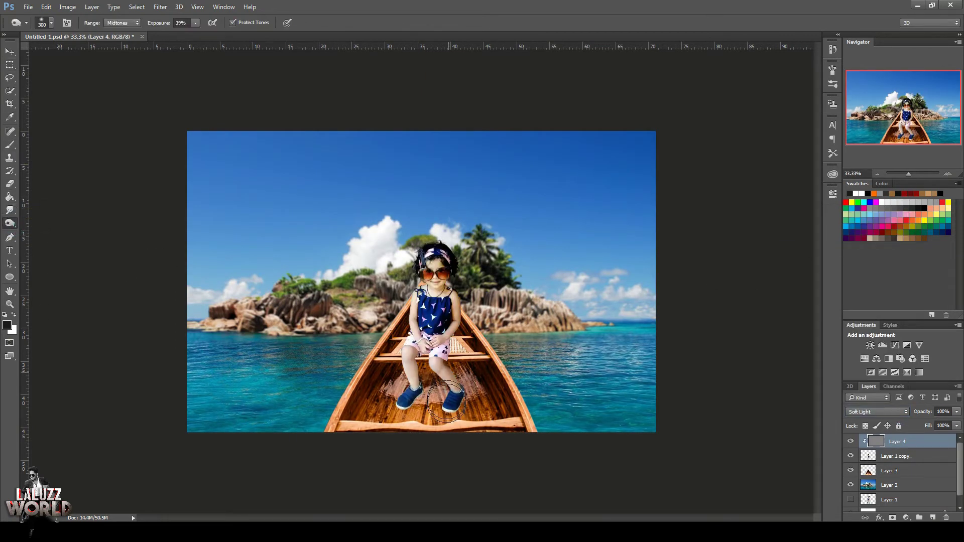
right_click(9, 223)
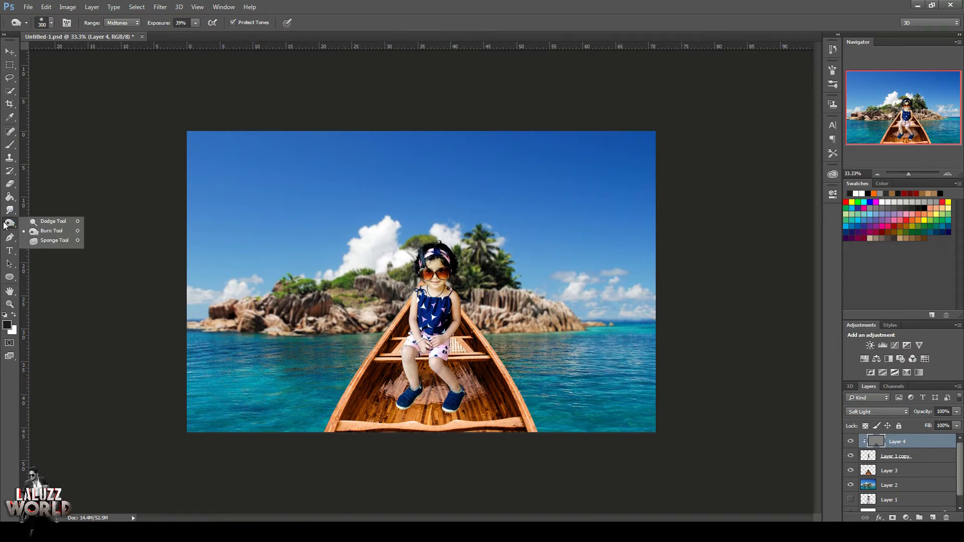
left_click(50, 232)
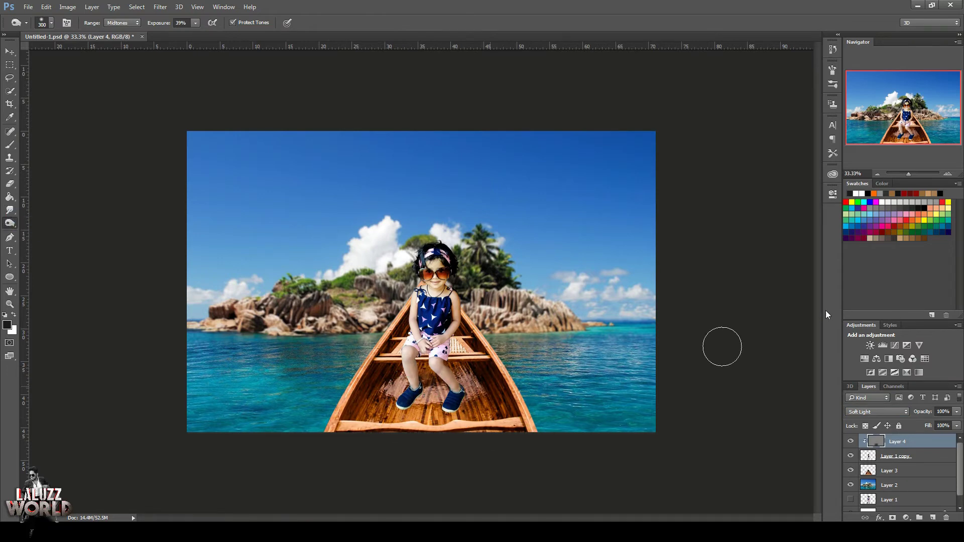
key("ctrl+plus")
key("bracketleft")
key("bracketleft")
key("bracketleft")
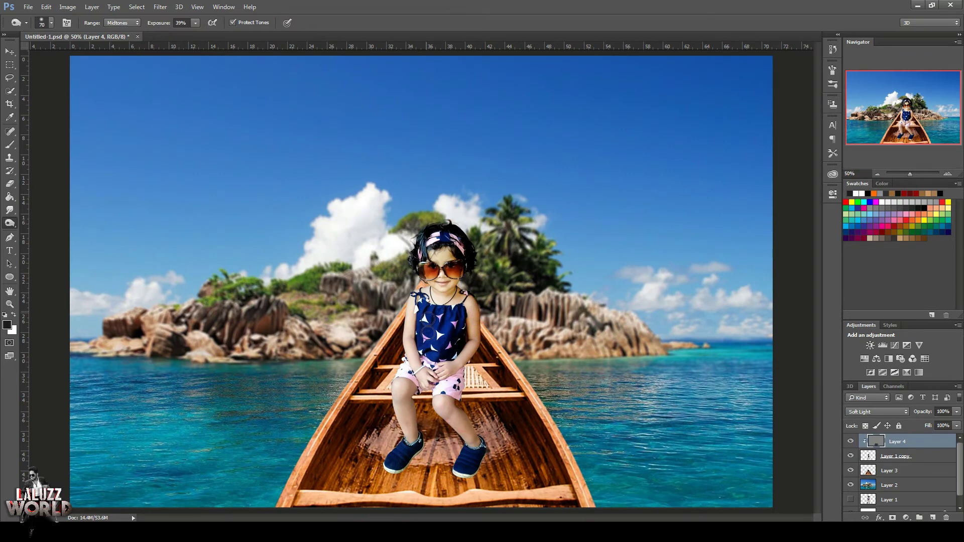
left_click_drag(464, 275, 467, 253)
left_click_drag(420, 288, 454, 329)
On a new layer, paint a dark 50 px shadow right of the girl's knee.
left_click(9, 52)
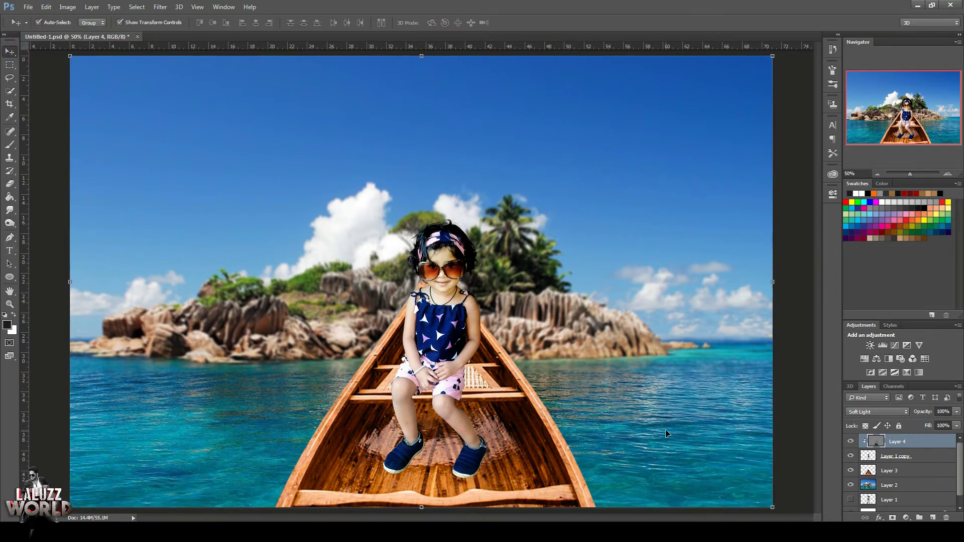
key("ctrl+shift+alt+n")
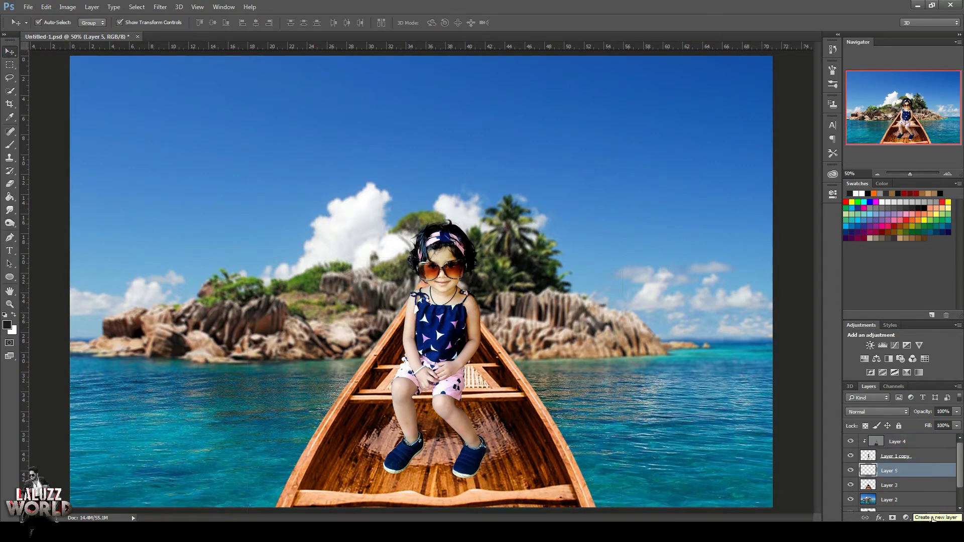
left_click(9, 145)
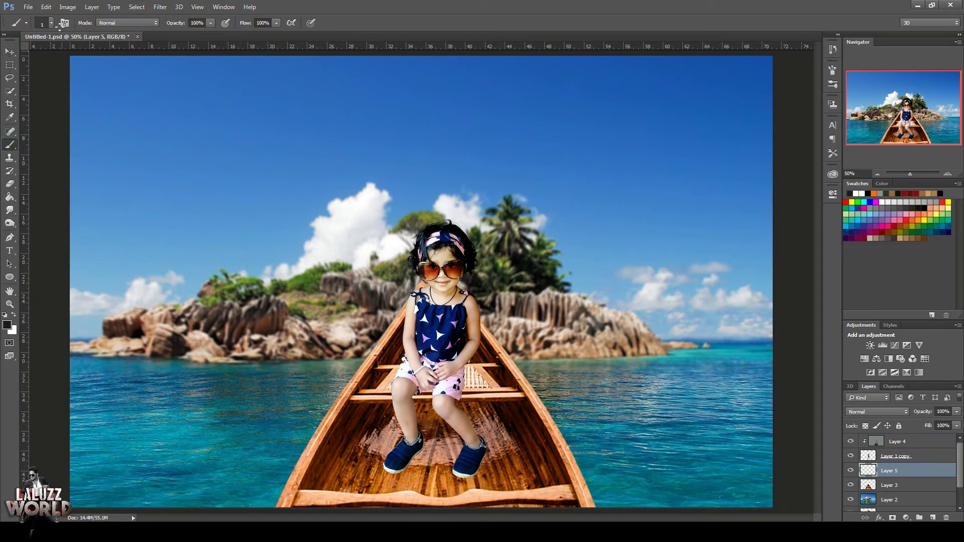
left_click(51, 23)
key("bracketleft")
key("bracketleft")
key("bracketleft")
left_click_drag(465, 364, 456, 398)
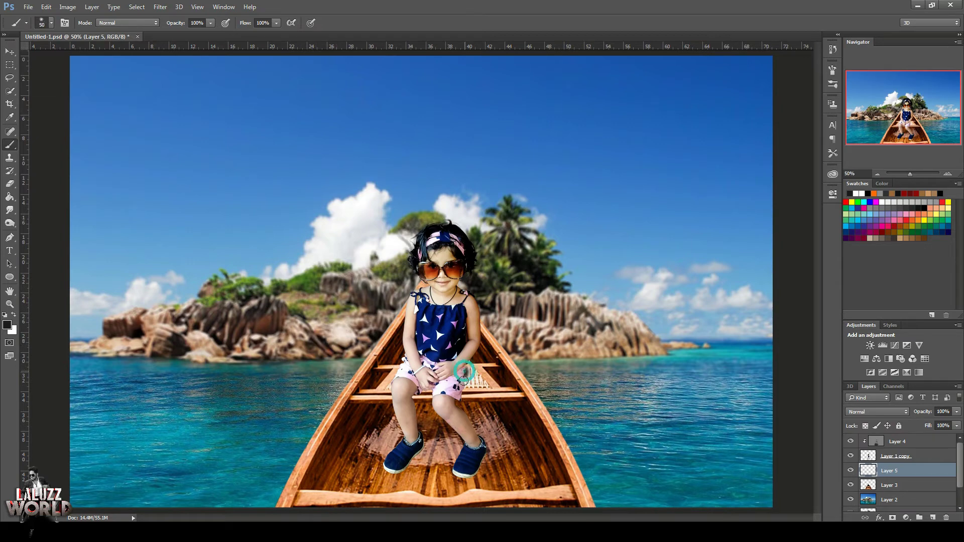
Clip the shadow layer to Layer 3 at 46% opacity and extend the shadow beside the right shoe.
right_click(910, 474)
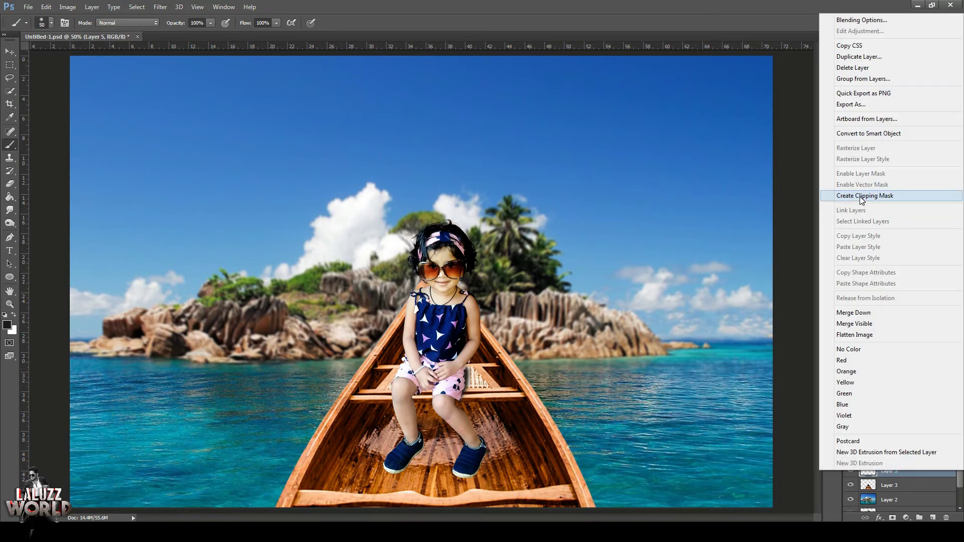
left_click(860, 197)
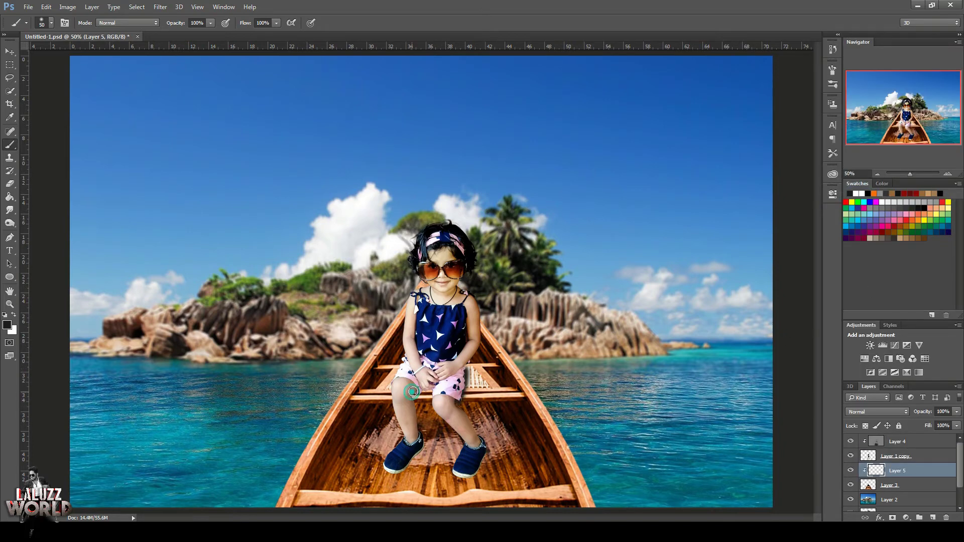
left_click_drag(957, 412, 915, 422)
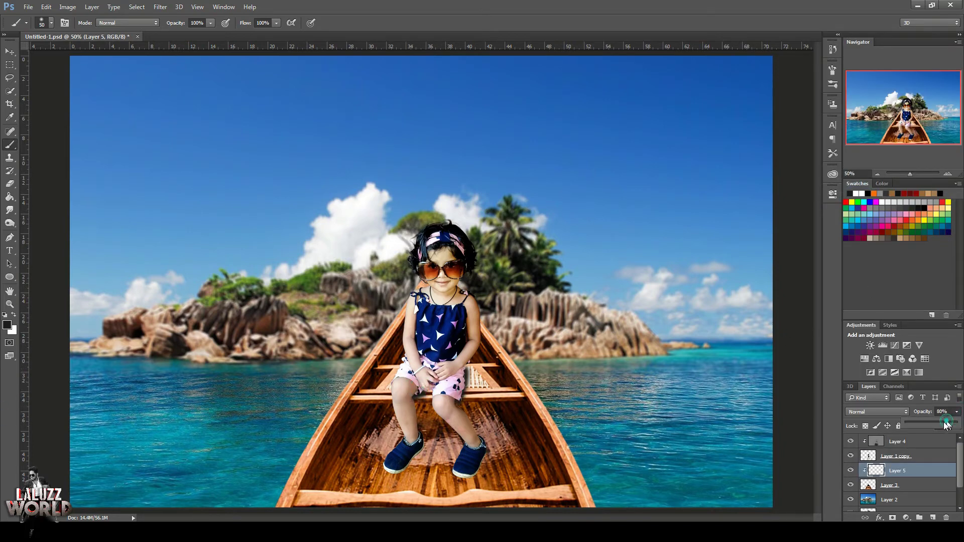
left_click(400, 475)
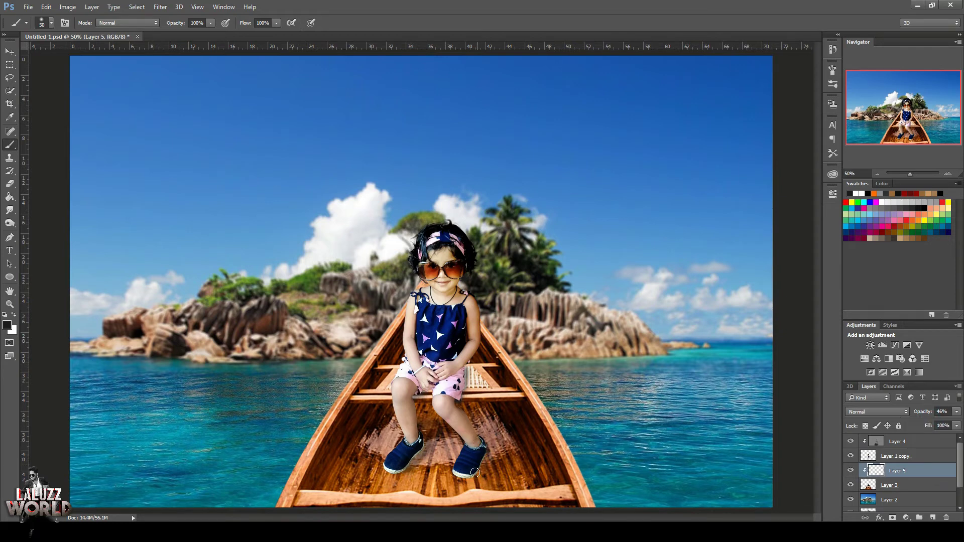
left_click_drag(453, 473, 476, 474)
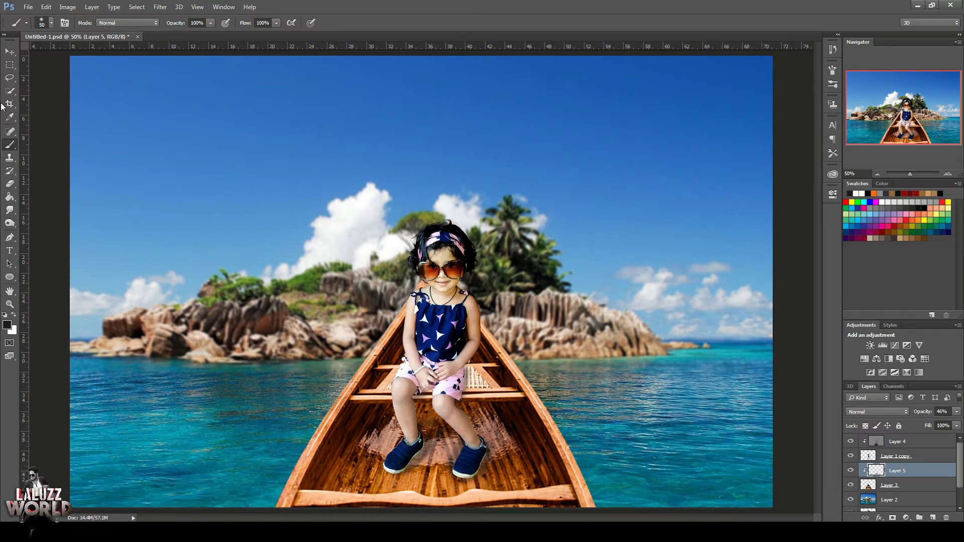
left_click(10, 50)
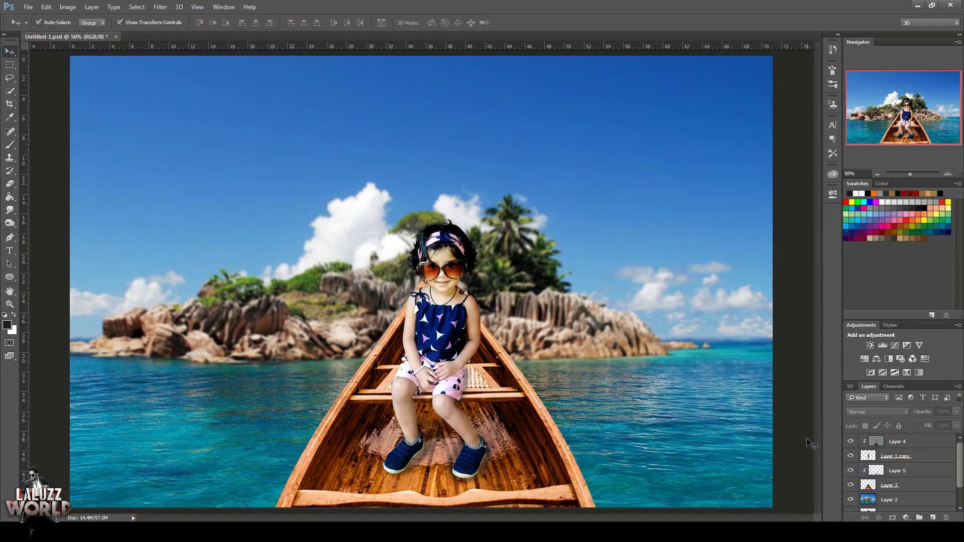
left_click(743, 455)
key("ctrl+s")
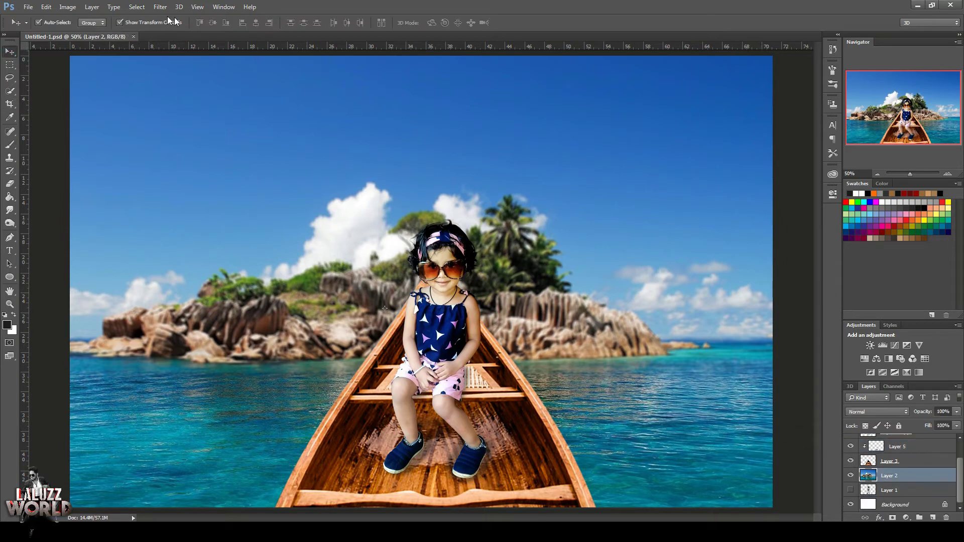
left_click(160, 6)
left_click(168, 75)
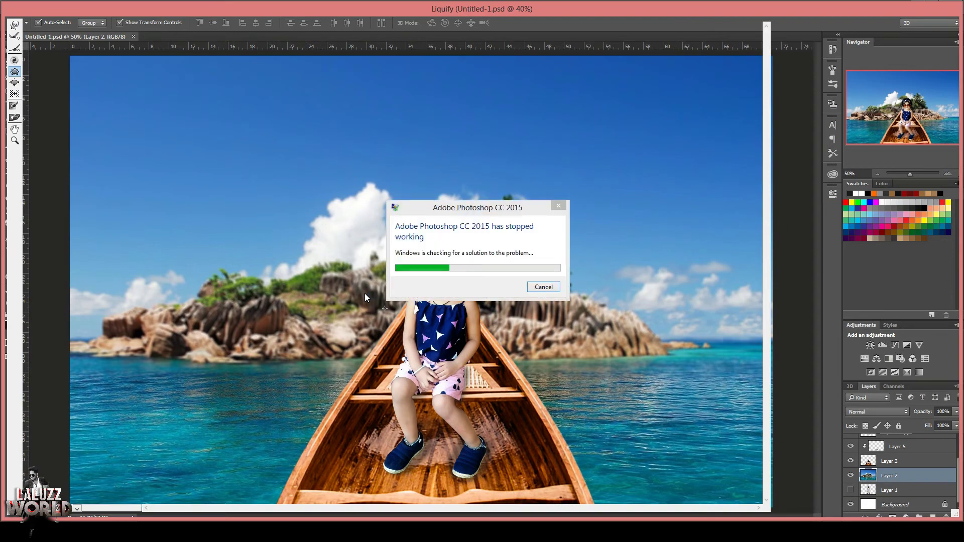
left_click(547, 287)
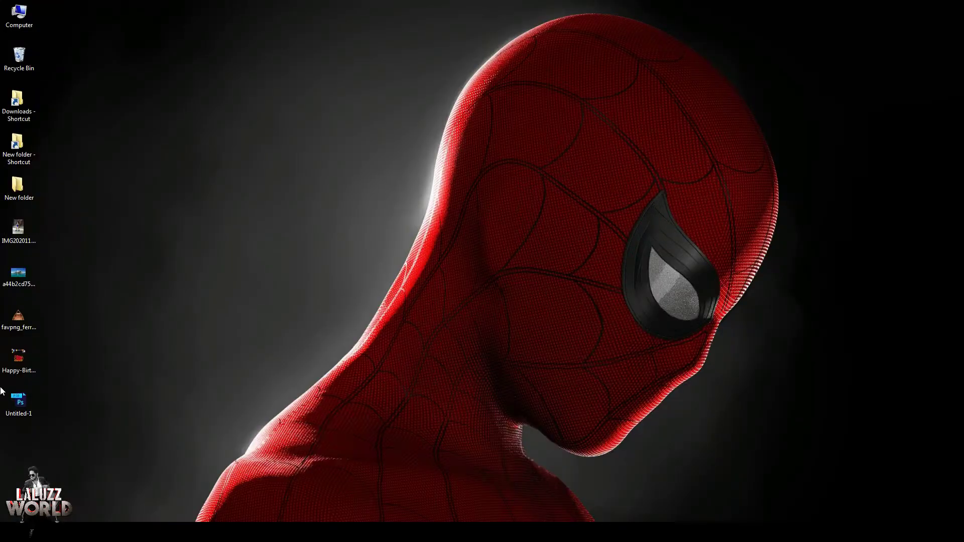
double_click(18, 401)
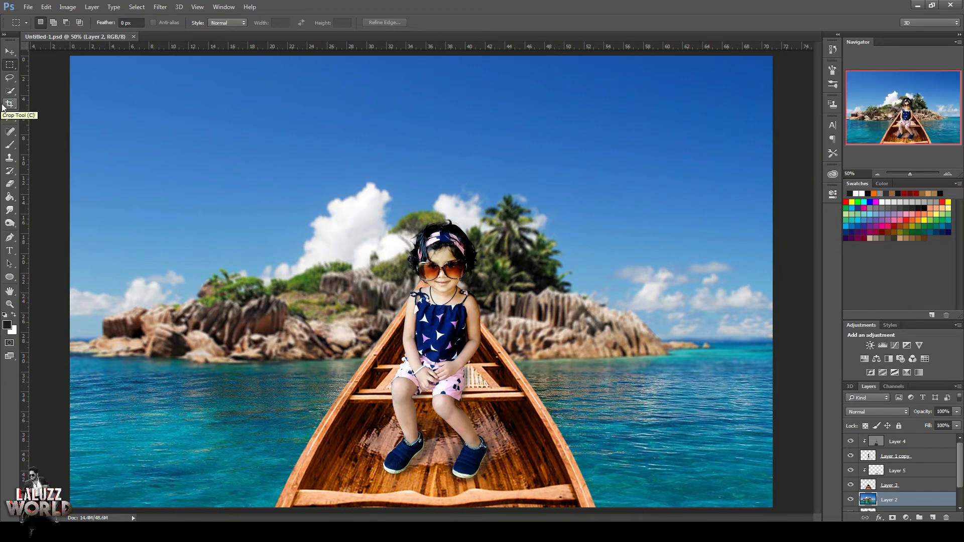
Swirl the water at the boat's lower left with Liquify's Twirl Clockwise, then save the document.
left_click(877, 174)
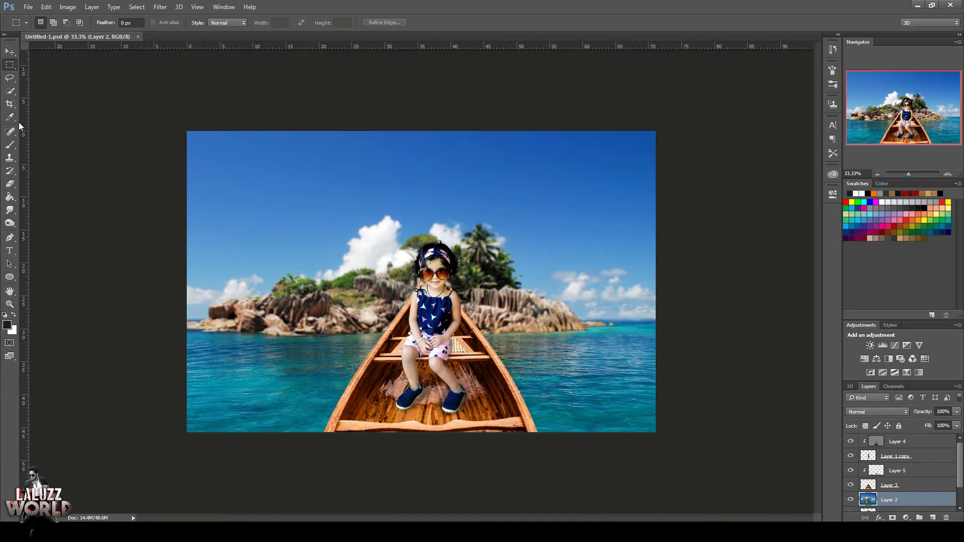
left_click(153, 7)
left_click(175, 81)
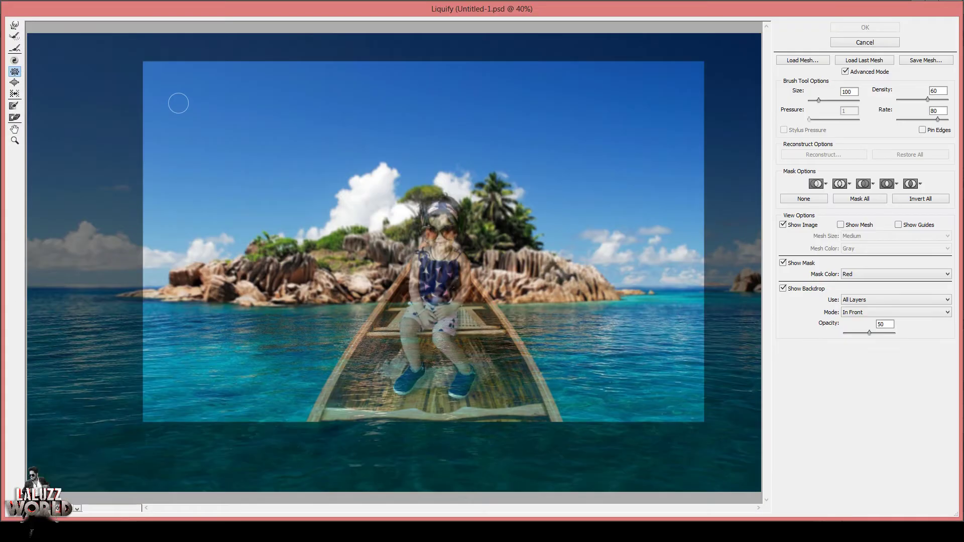
left_click(15, 60)
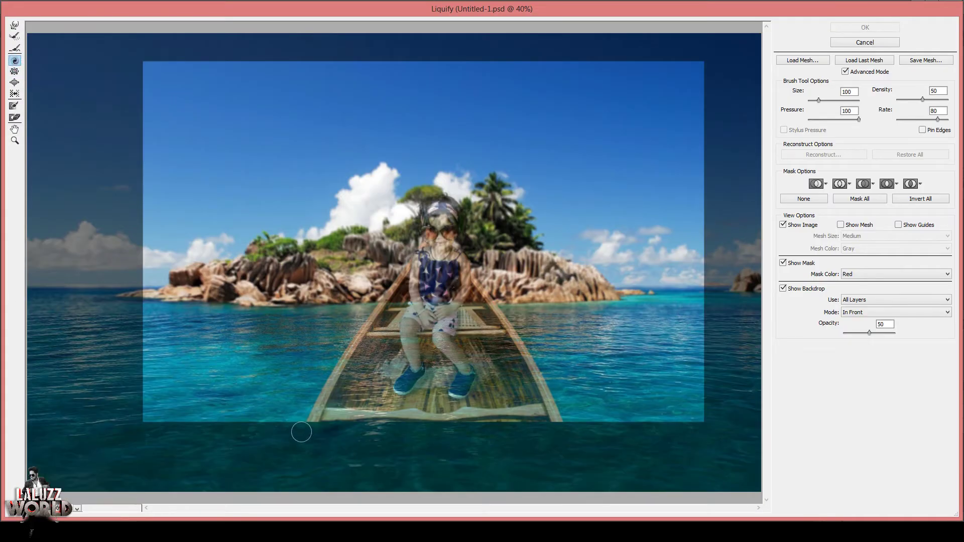
left_click_drag(340, 347, 361, 329)
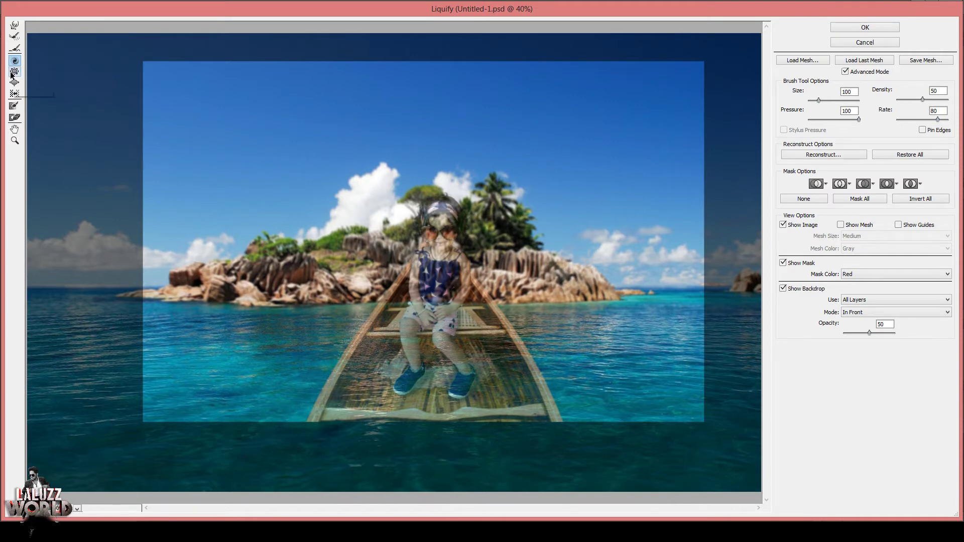
left_click(15, 24)
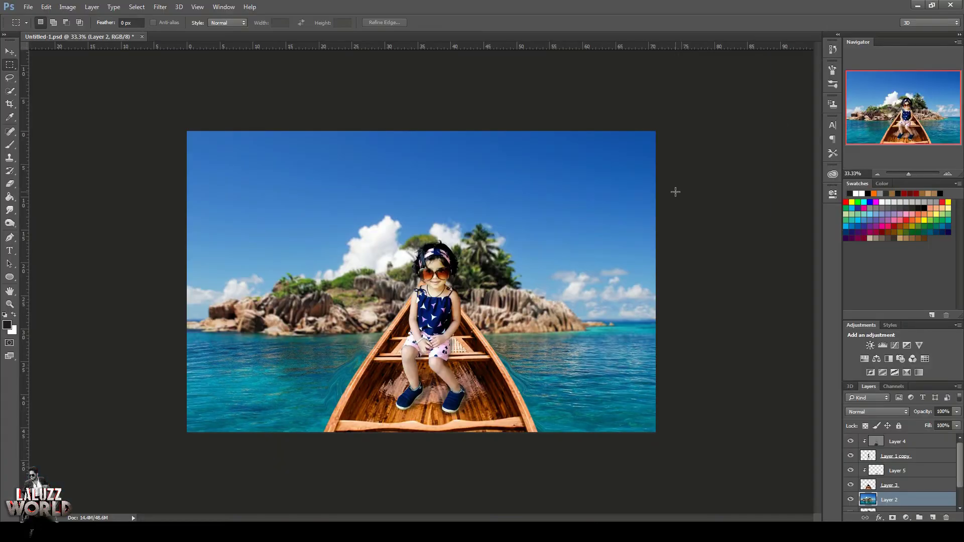
key("ctrl+s")
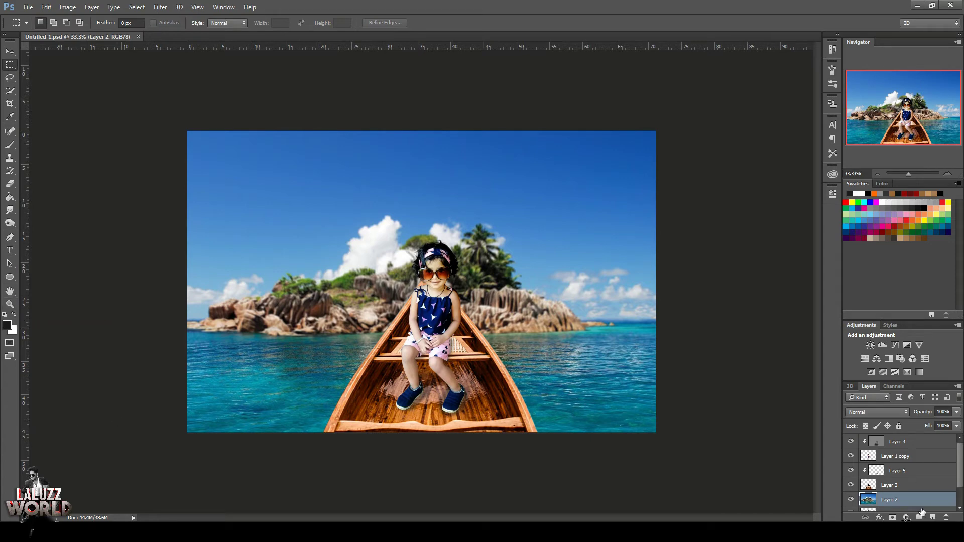
Dodge the sea along the boat's left and right hull edges at 25% midtones.
left_click(10, 223)
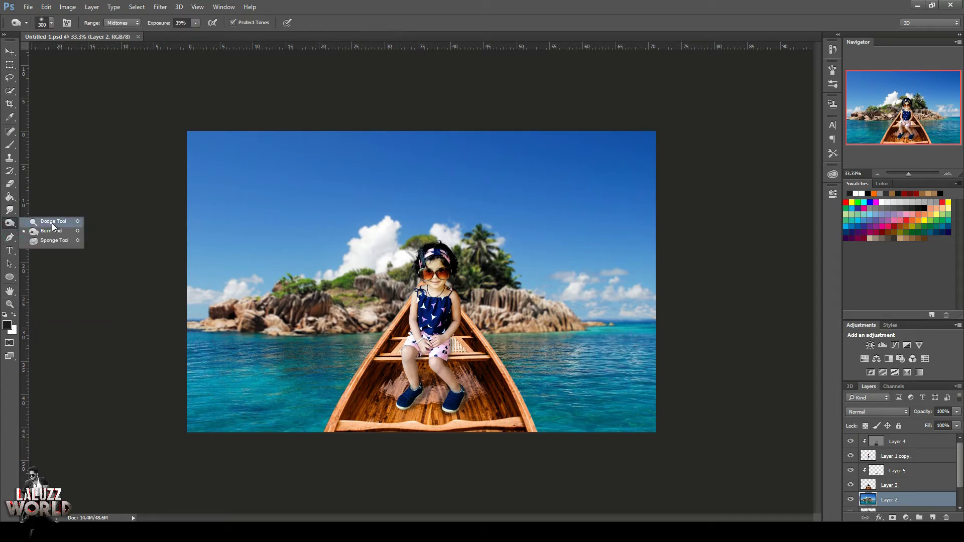
left_click(46, 223)
left_click_drag(334, 415, 354, 369)
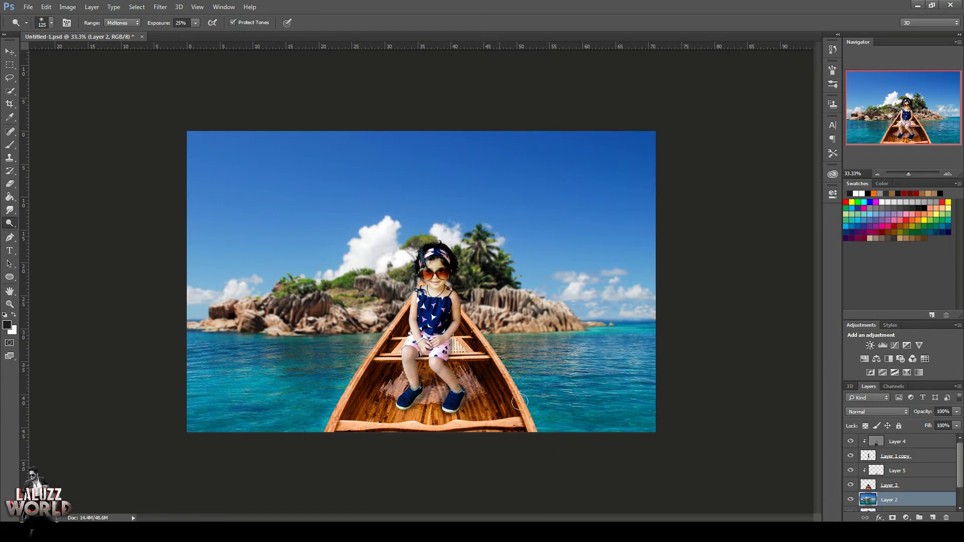
left_click_drag(537, 418, 552, 439)
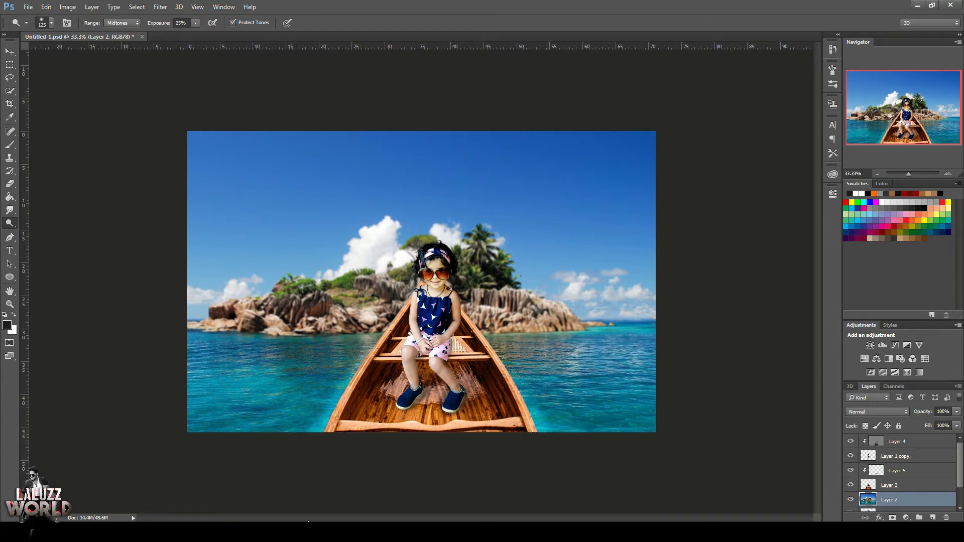
right_click(10, 223)
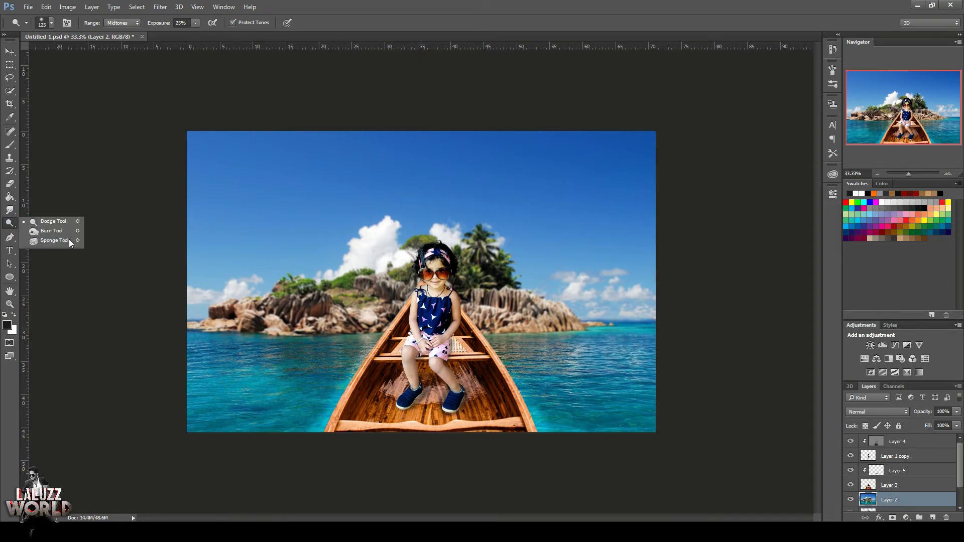
left_click(51, 243)
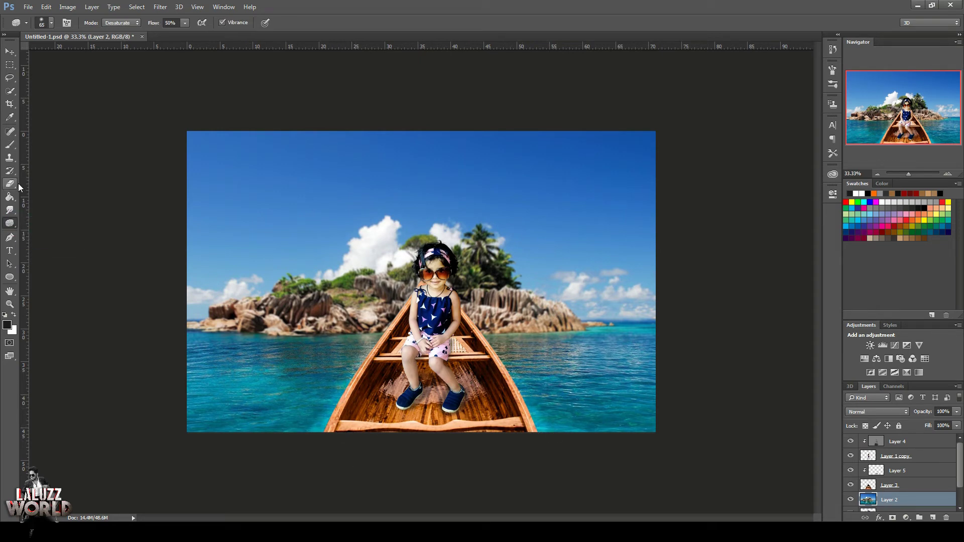
Append a splatter brush library to the brush presets and choose the 352 px splash brush.
left_click(10, 145)
left_click(51, 23)
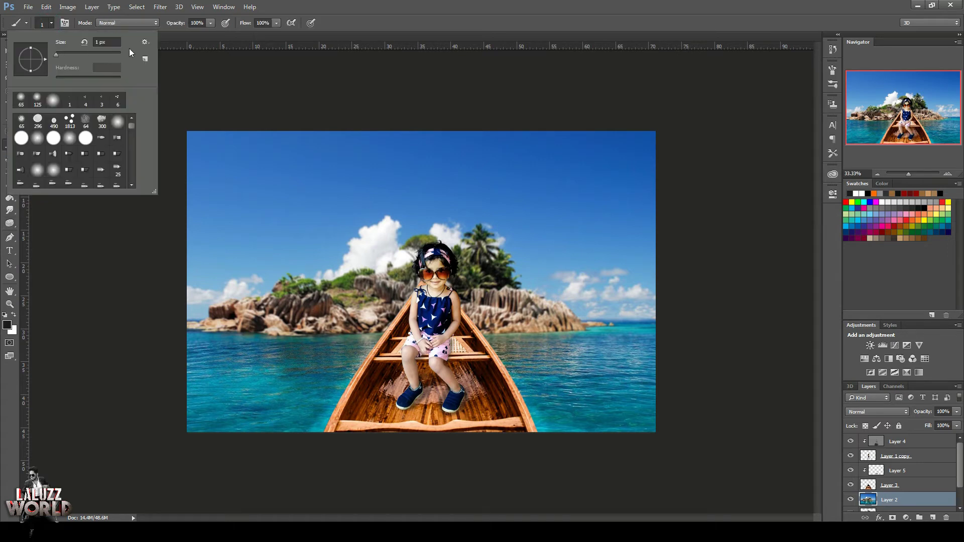
left_click(144, 43)
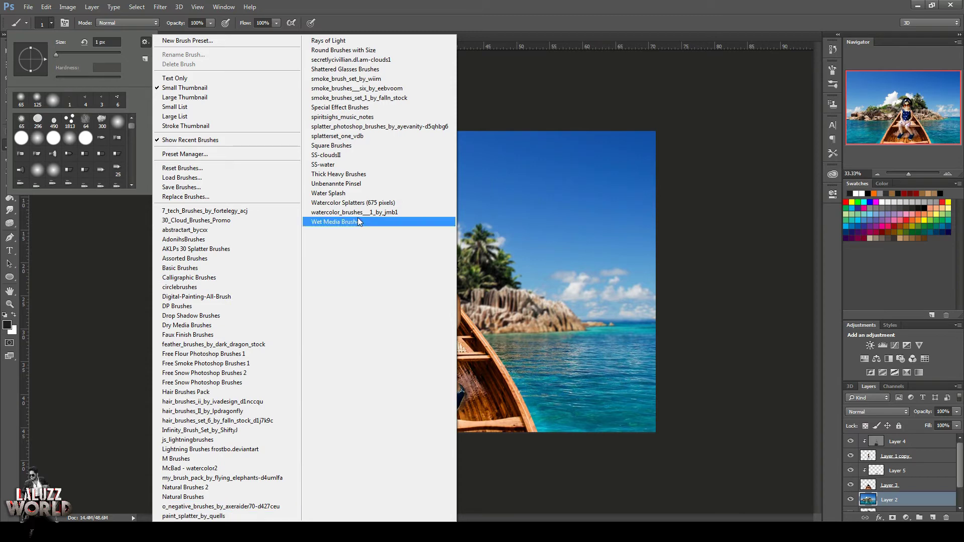
left_click(354, 140)
left_click(528, 201)
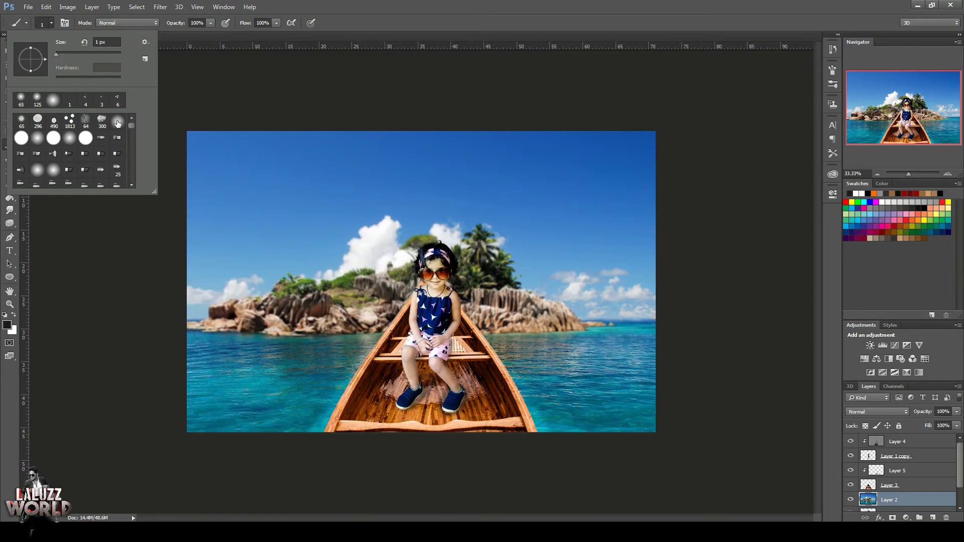
left_click(131, 185)
left_click(118, 167)
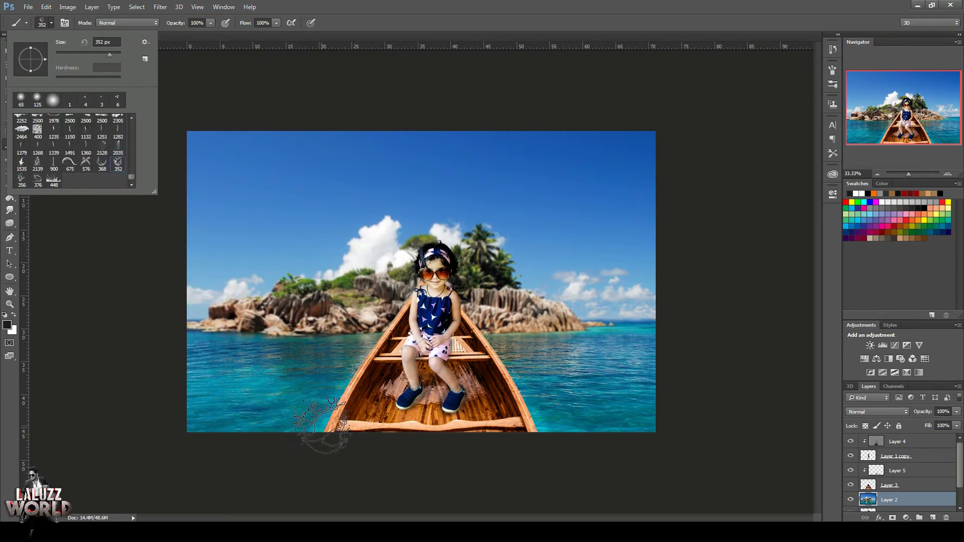
scroll(933, 503, "down", 1)
On a new layer, paint white splashes along both sides of the boat, adding one with the 368 brush.
left_click(932, 517)
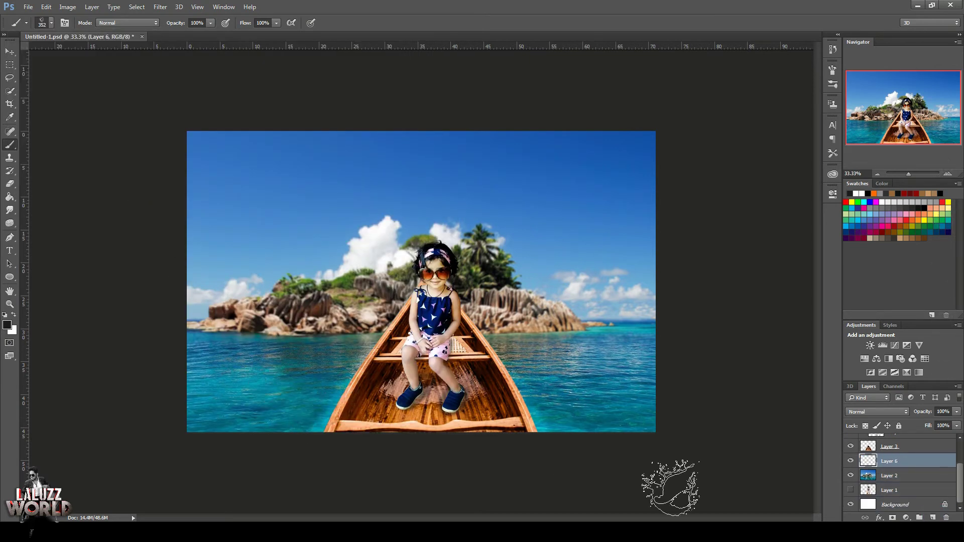
left_click(13, 314)
left_click(333, 430)
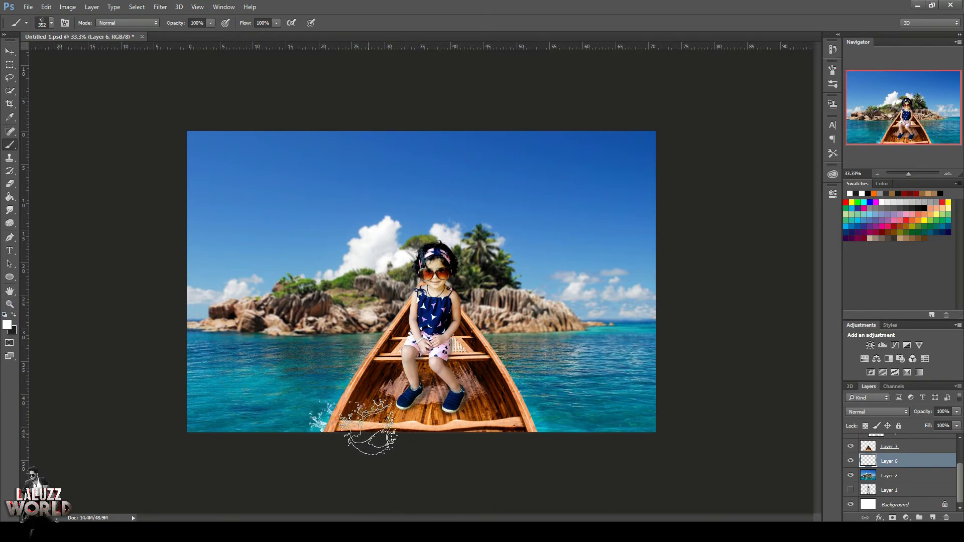
left_click(355, 390)
left_click(519, 421)
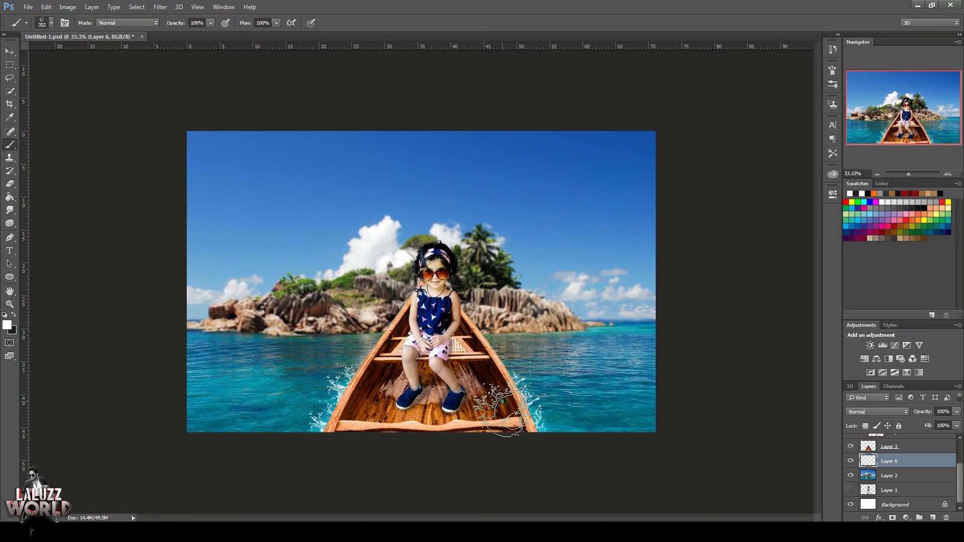
left_click(555, 415)
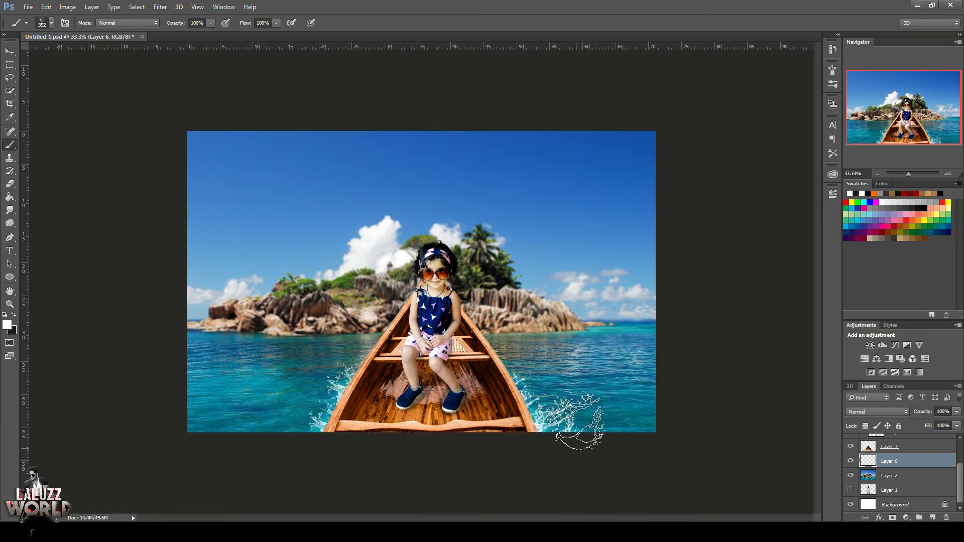
left_click(51, 23)
left_click(102, 163)
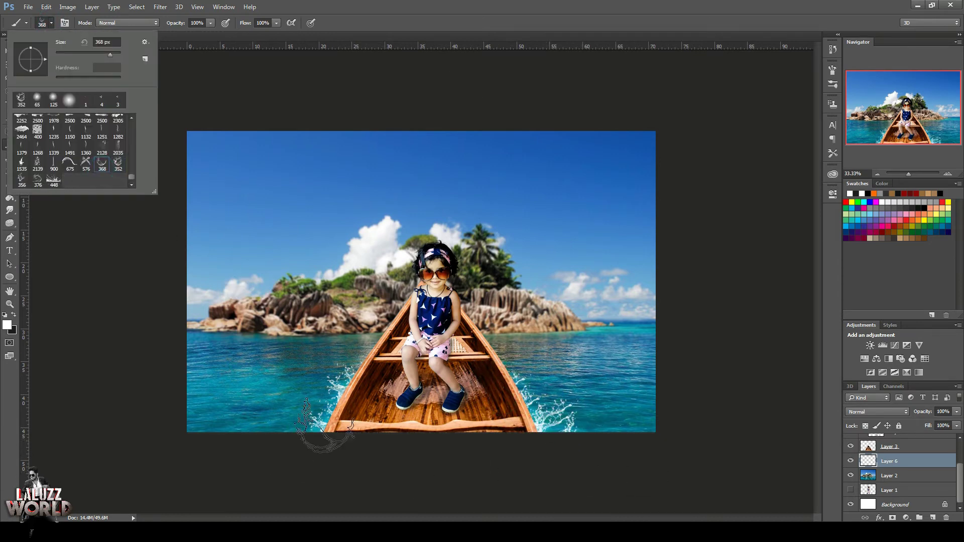
left_click(324, 410)
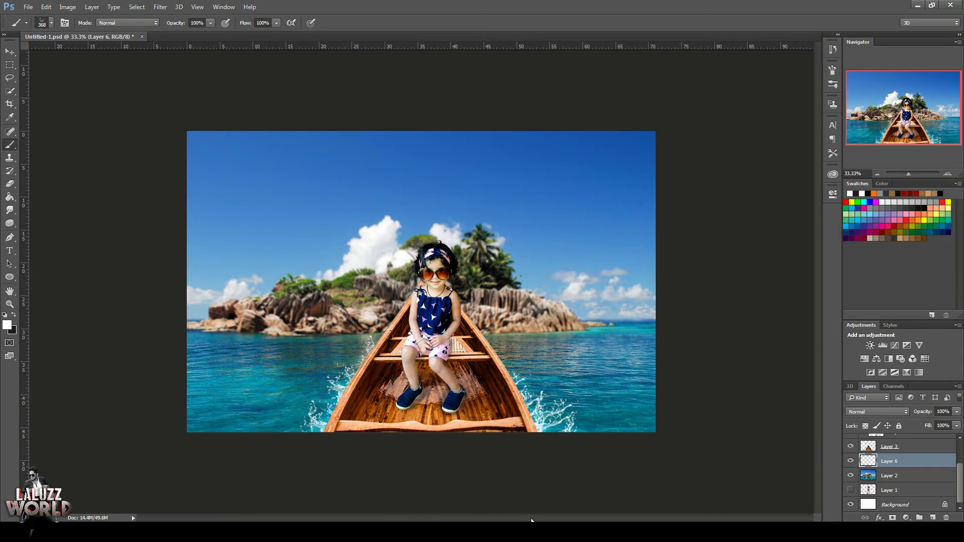
left_click(11, 51)
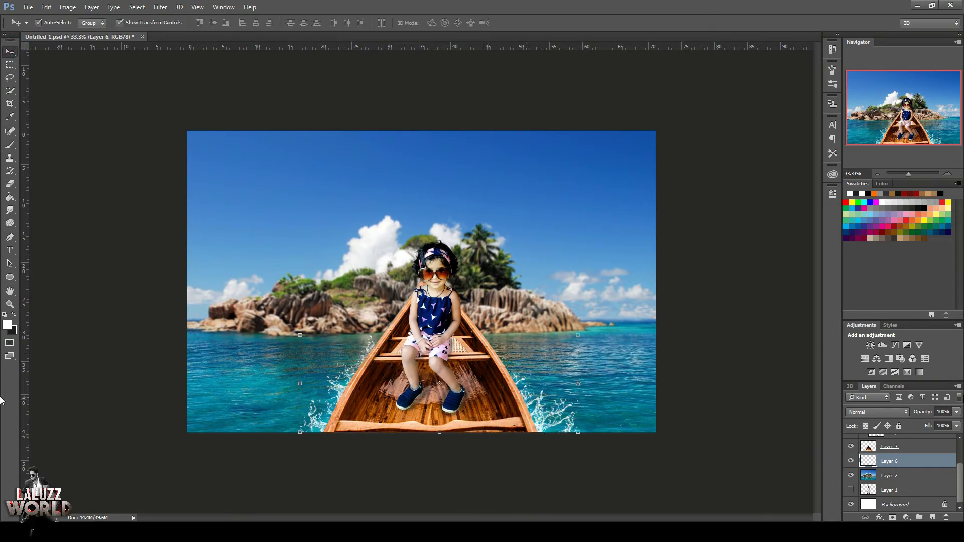
Try Soft Light and Overlay on splash Layer 6, settle on Screen, and open the File menu.
left_click(956, 412)
left_click(876, 412)
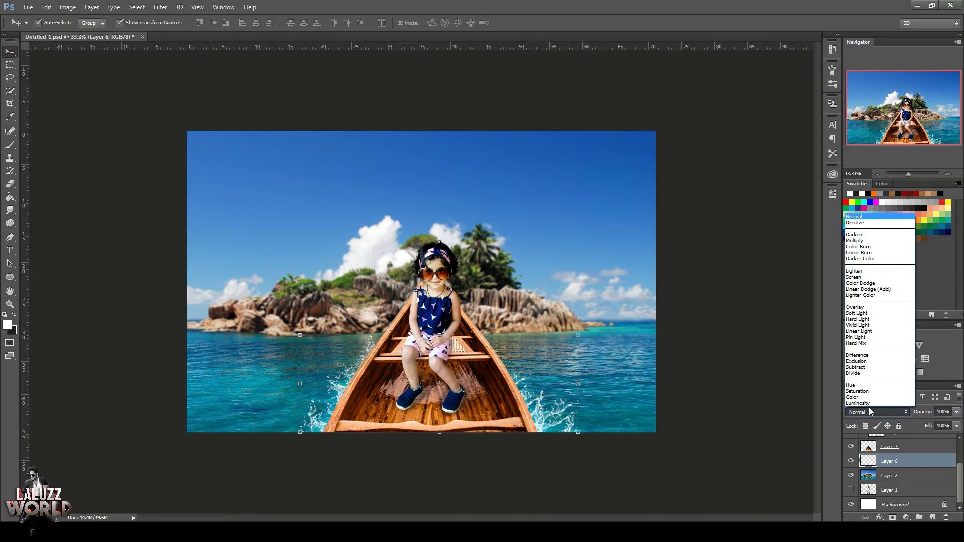
left_click(860, 313)
left_click(869, 412)
left_click(856, 307)
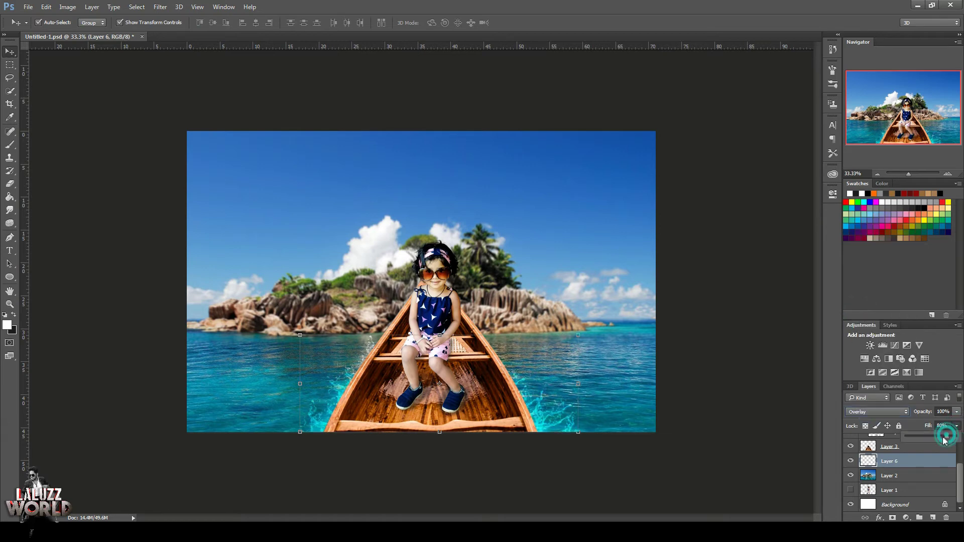
left_click(884, 411)
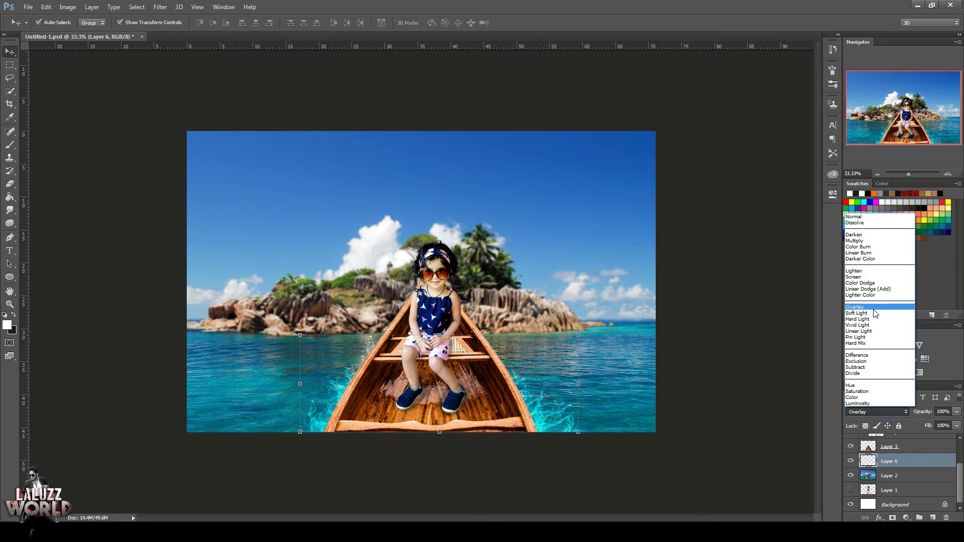
left_click(859, 276)
left_click(109, 317)
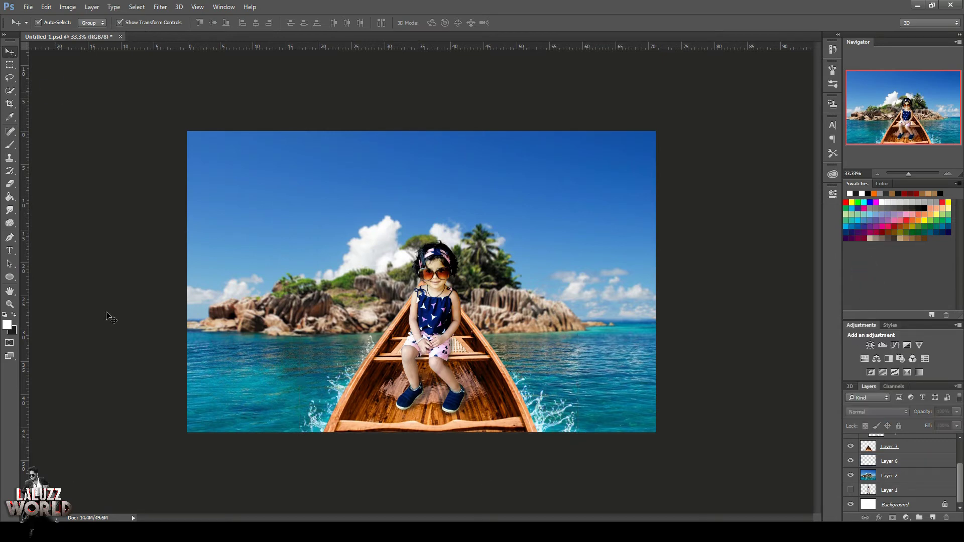
left_click(28, 7)
Open the dolphin PNG and drag it into the boat composition.
left_click(35, 26)
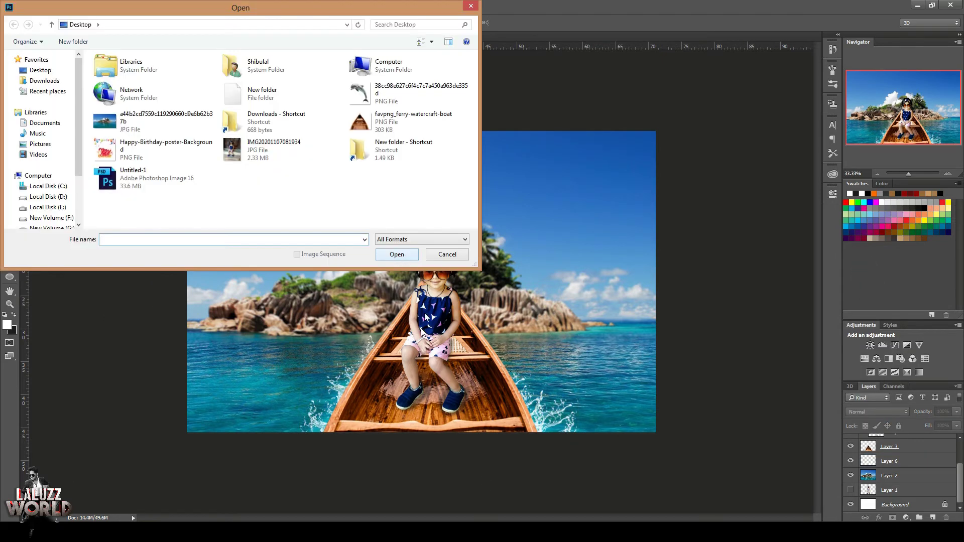
left_click(401, 93)
left_click(393, 315)
left_click_drag(258, 39, 553, 93)
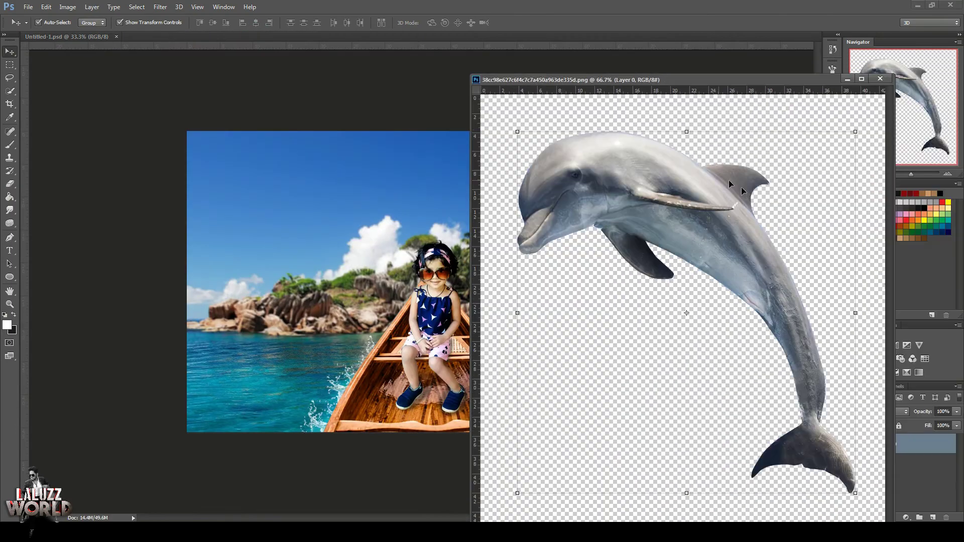
left_click_drag(652, 241, 352, 282)
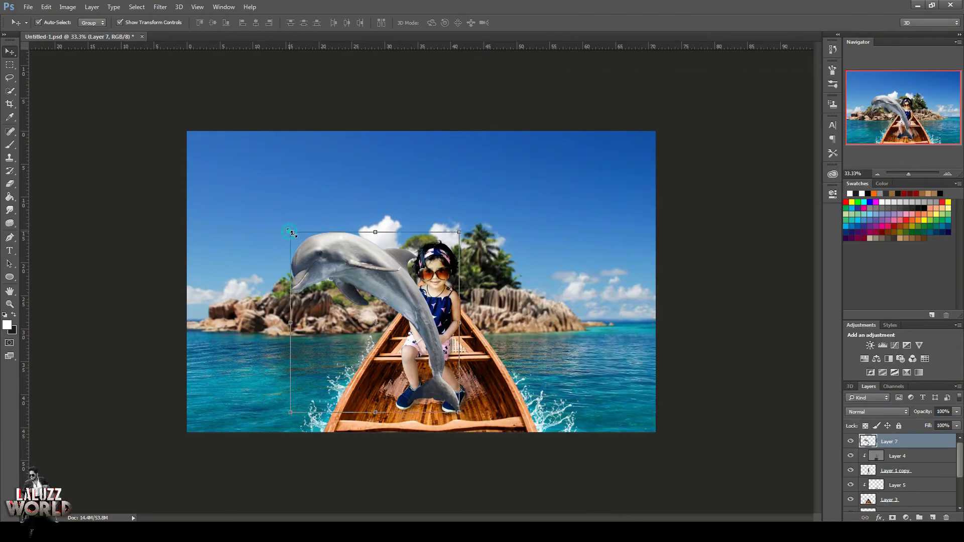
Scale the dolphin down beside the boat and add a layer mask to its Layer 7.
mouse_move(290, 232)
left_mouse_down()
mouse_move(339, 289)
mouse_move(568, 300)
mouse_move(626, 337)
left_mouse_up()
key("Return")
key("ctrl+t")
key("Return")
left_click(728, 345)
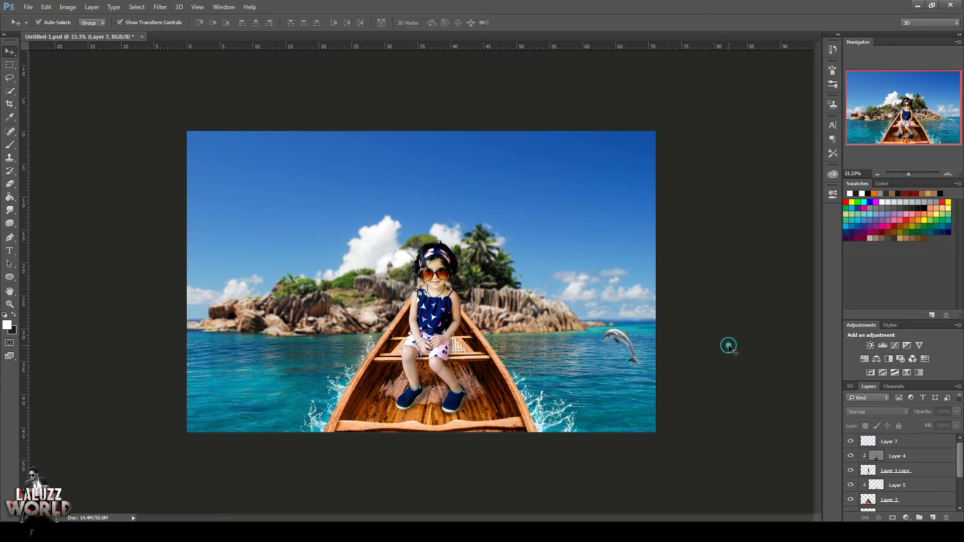
left_click(920, 443)
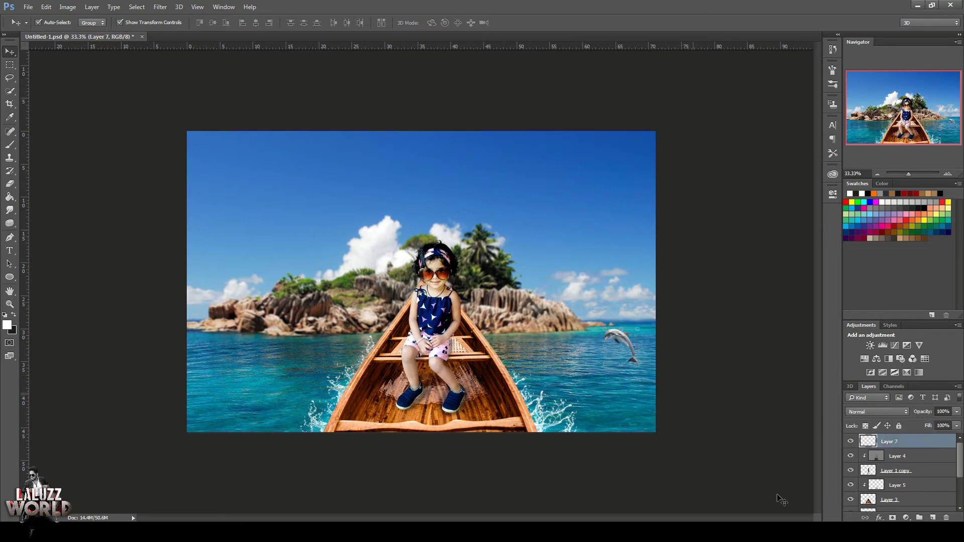
left_click(892, 517)
Set up a soft round brush at 21% opacity with black as the foreground colour.
left_click(10, 145)
left_click(51, 23)
left_click(89, 107)
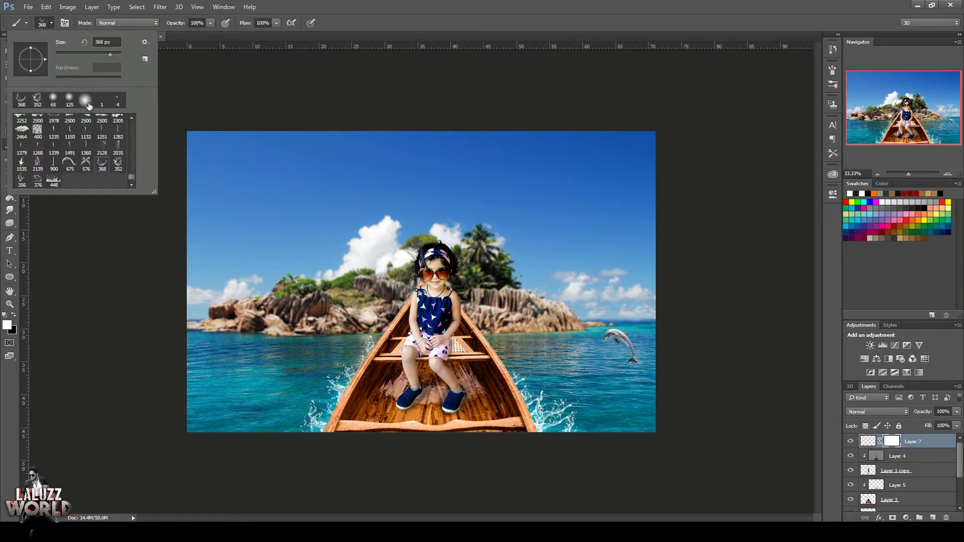
left_click(211, 23)
left_click(634, 396)
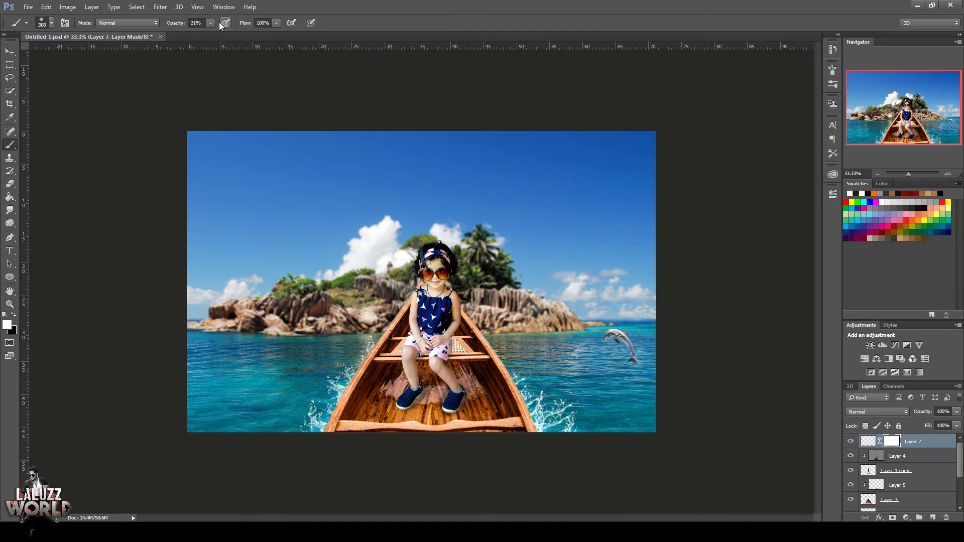
left_click(14, 315)
Nudge the dolphin up and right, then add an empty Layer 8.
left_click(10, 51)
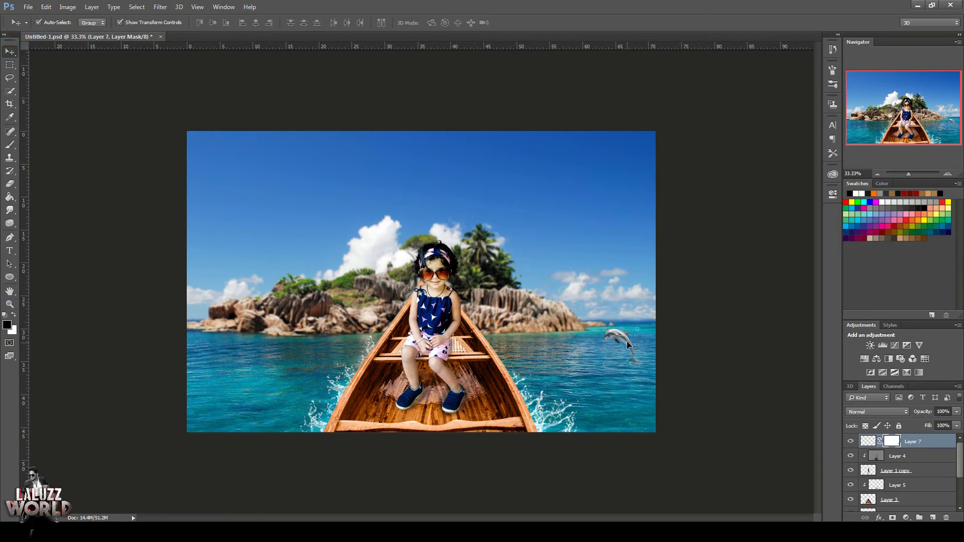
left_click_drag(620, 339, 633, 314)
left_click(10, 145)
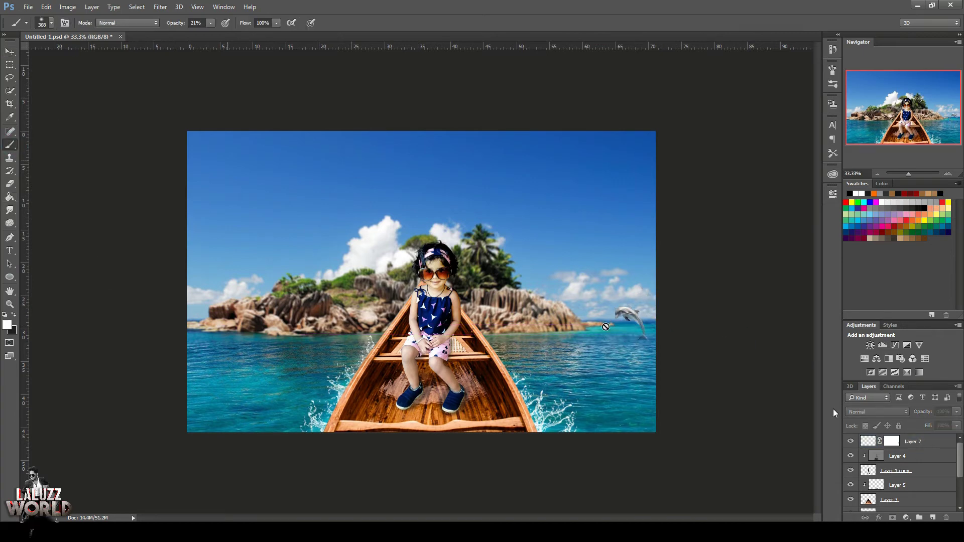
left_click(933, 518)
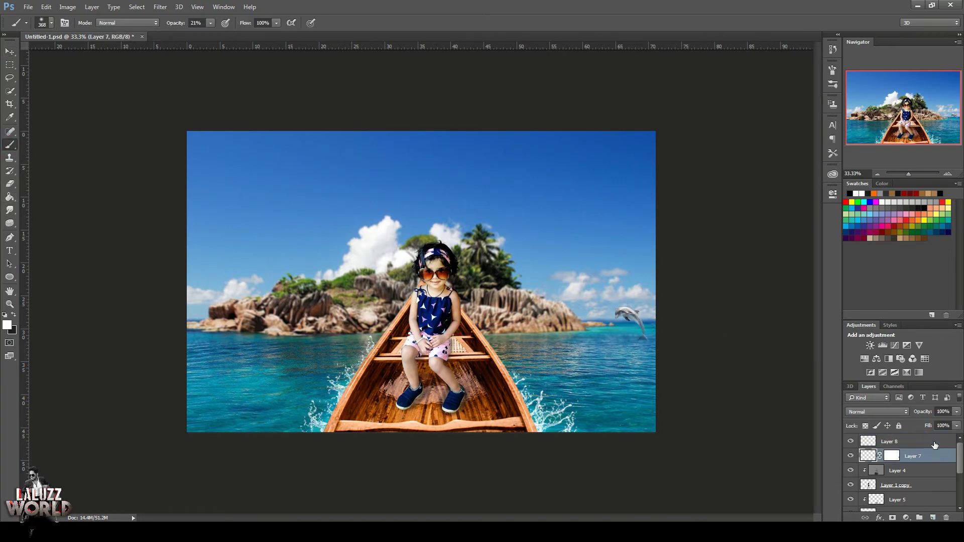
Move Layer 8 beneath the dolphin and set the 448 splash brush to 200 px at 100% opacity.
left_click_drag(918, 440, 918, 462)
left_click(50, 22)
scroll(101, 165, "down", 2)
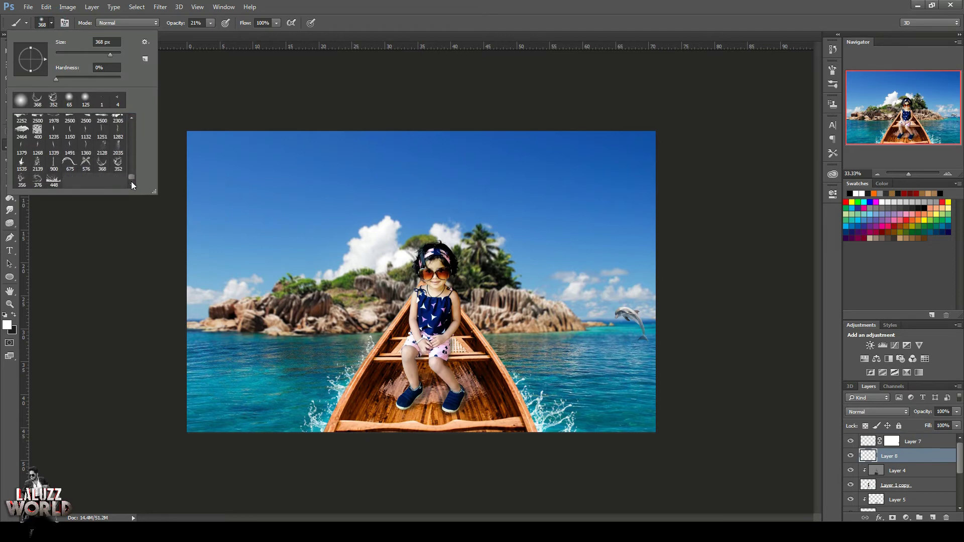
double_click(52, 185)
key("bracketleft")
key("bracketleft")
key("bracketleft")
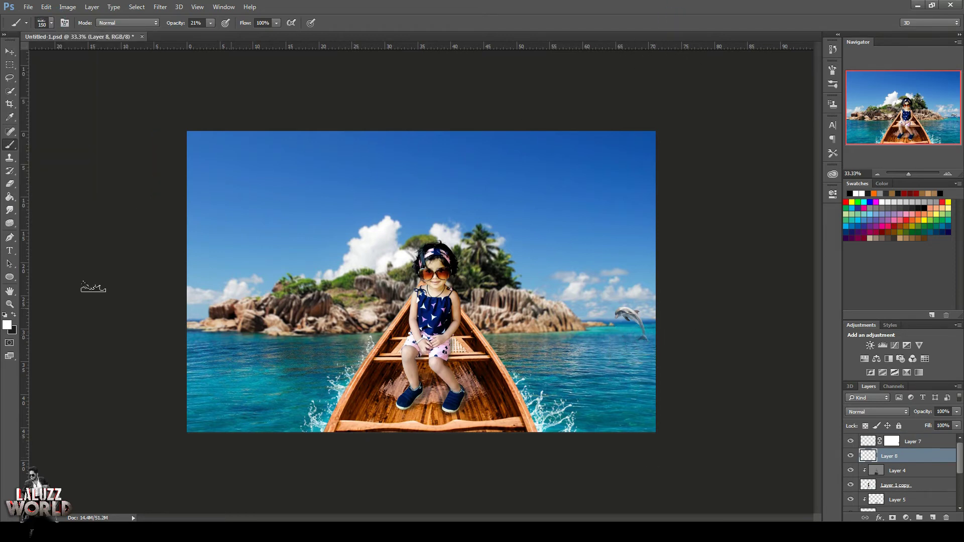
left_click_drag(211, 22, 251, 31)
left_click(47, 22)
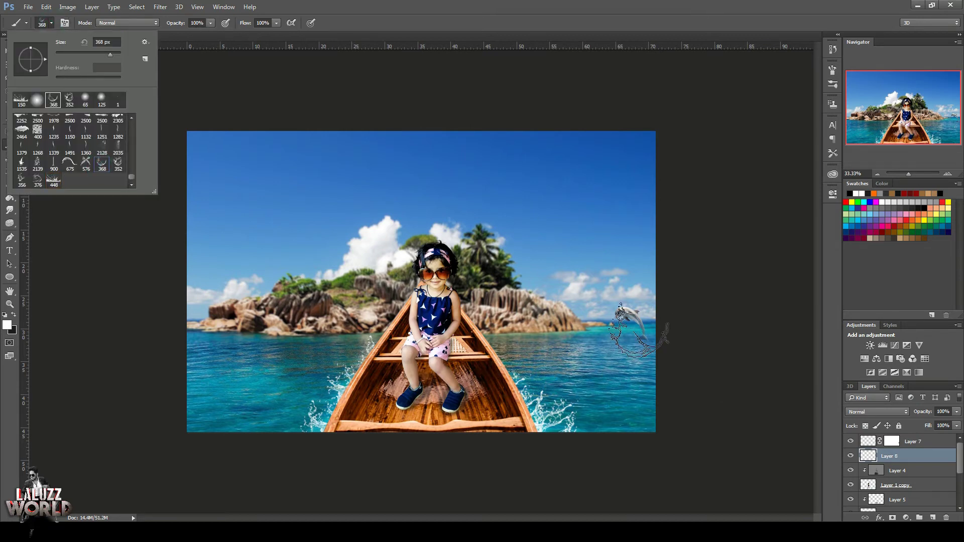
key("Return")
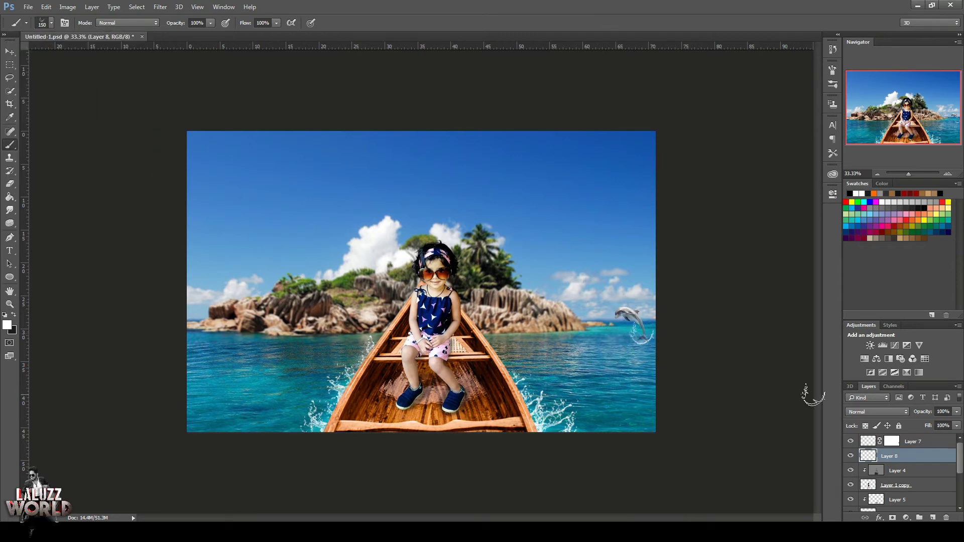
Blend Layer 8 in Screen mode and switch to a different splash brush at 150 px.
key("v")
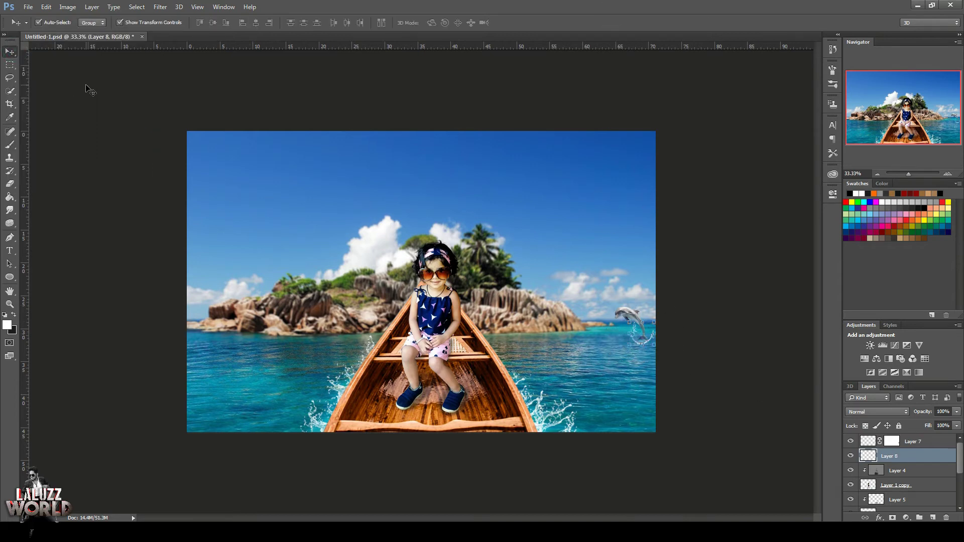
left_click(877, 412)
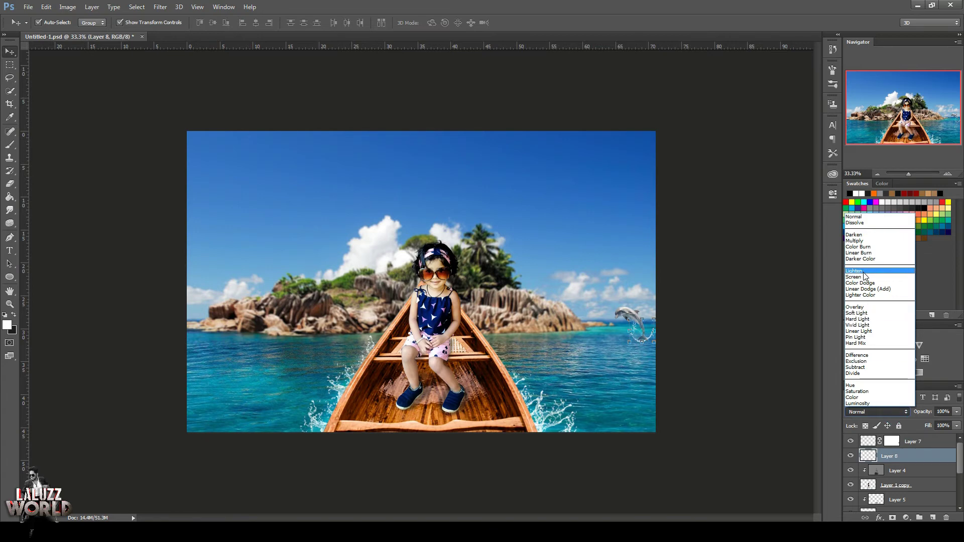
left_click(879, 277)
left_click(10, 146)
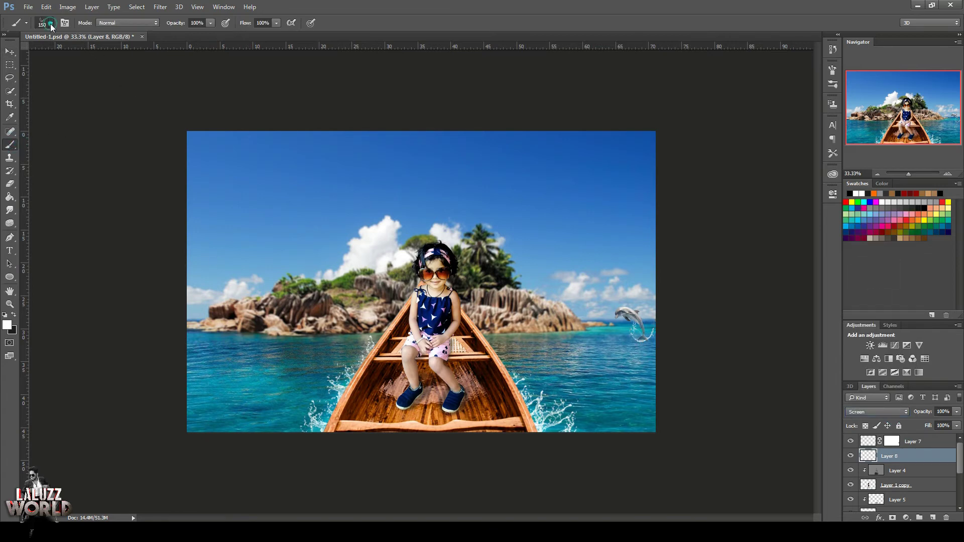
left_click(51, 22)
left_click(26, 183)
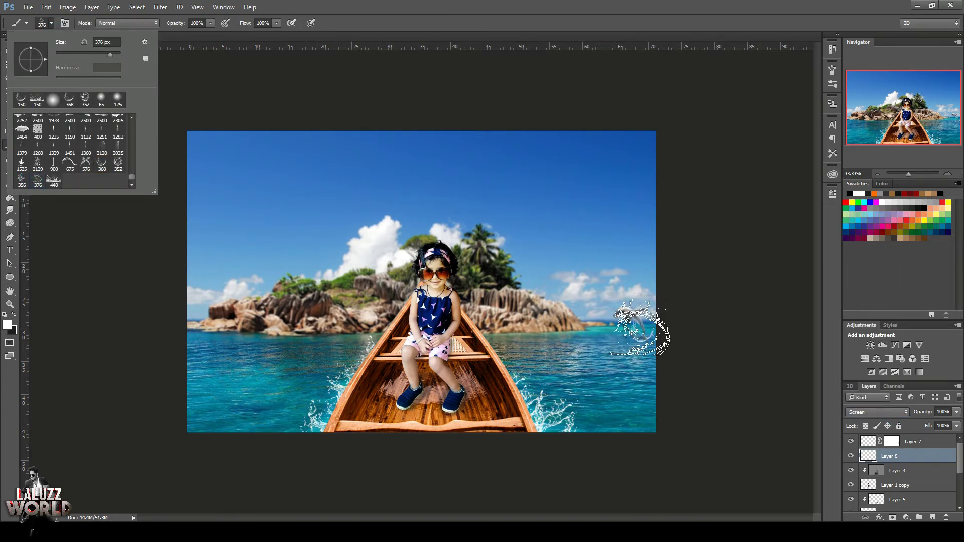
left_click(645, 334)
key("bracketleft")
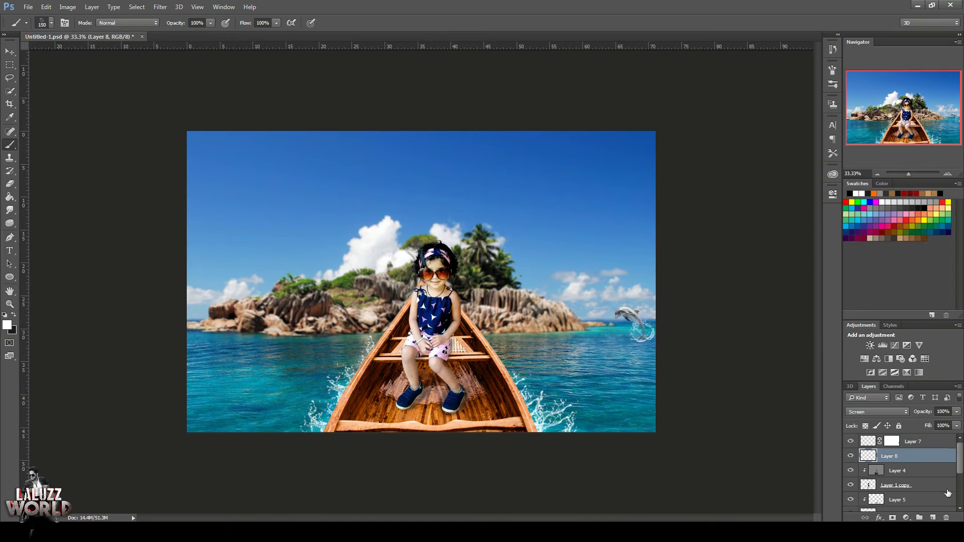
left_click(10, 51)
left_click(709, 201)
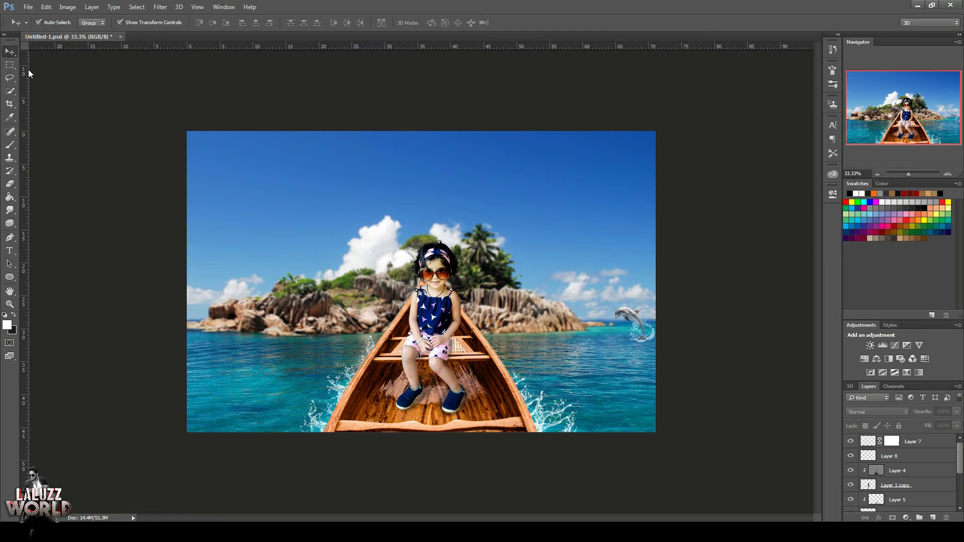
Create a new empty layer above Layer 2 for the glow.
left_click(9, 145)
scroll(912, 476, "down", 5)
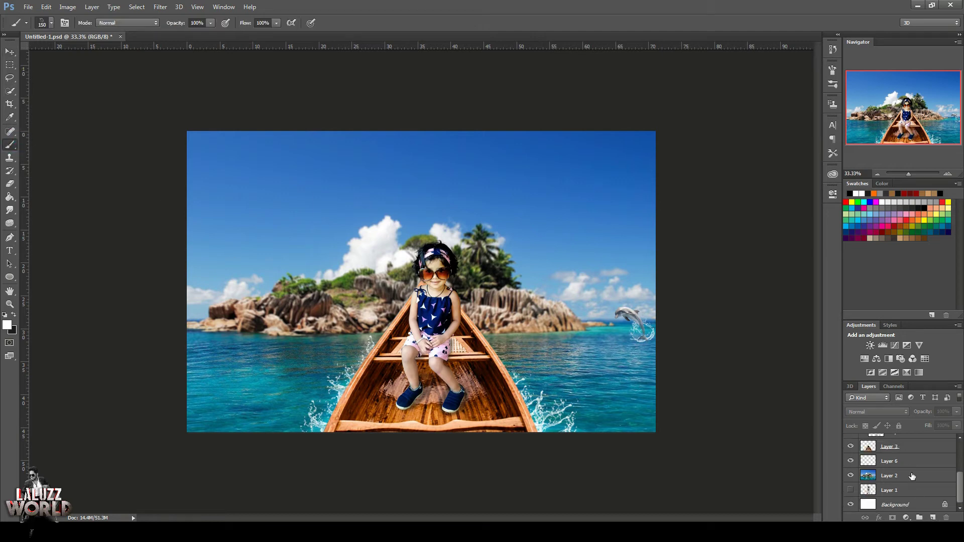
left_click(913, 476)
key("ctrl+shift+alt+n")
left_click(51, 22)
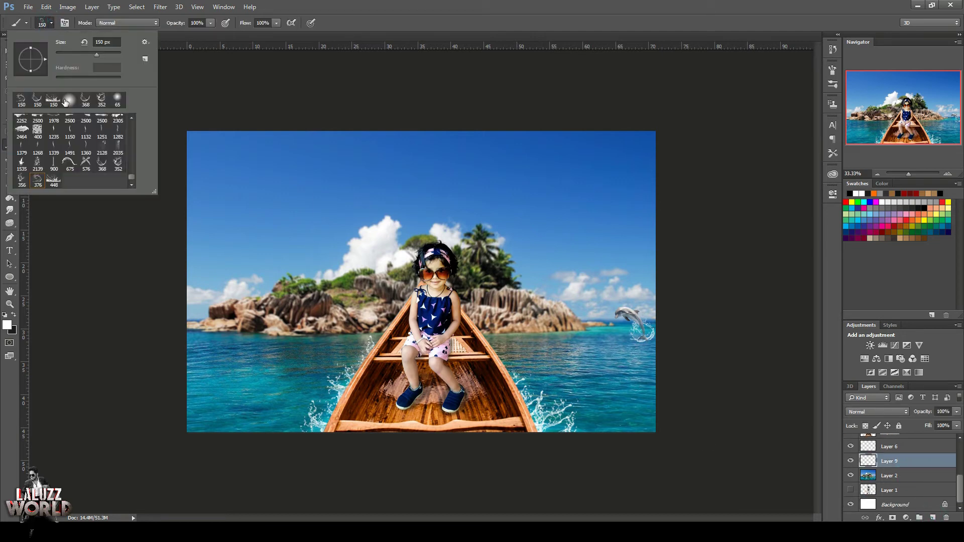
left_click(255, 73)
Paint an orange-yellow dab, enlarge it and move it over the island's right side.
left_click(7, 324)
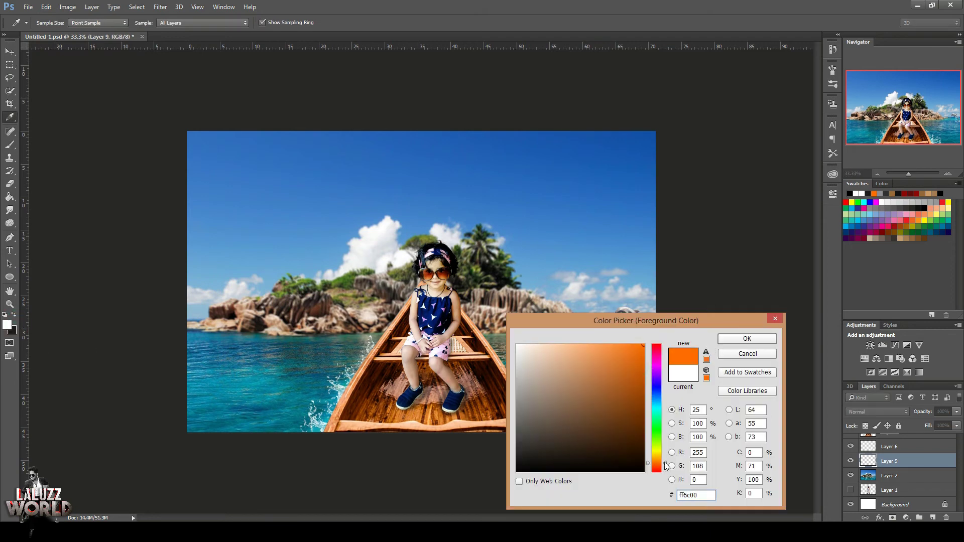
left_click_drag(666, 466, 666, 456)
left_click(738, 339)
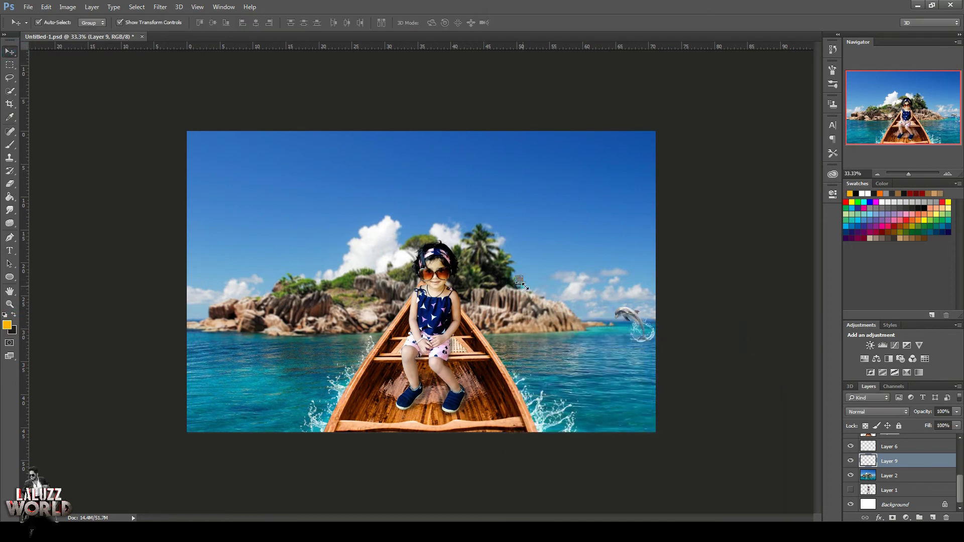
left_click(517, 281)
key("ctrl+t")
key("Return")
left_click_drag(564, 273, 571, 259)
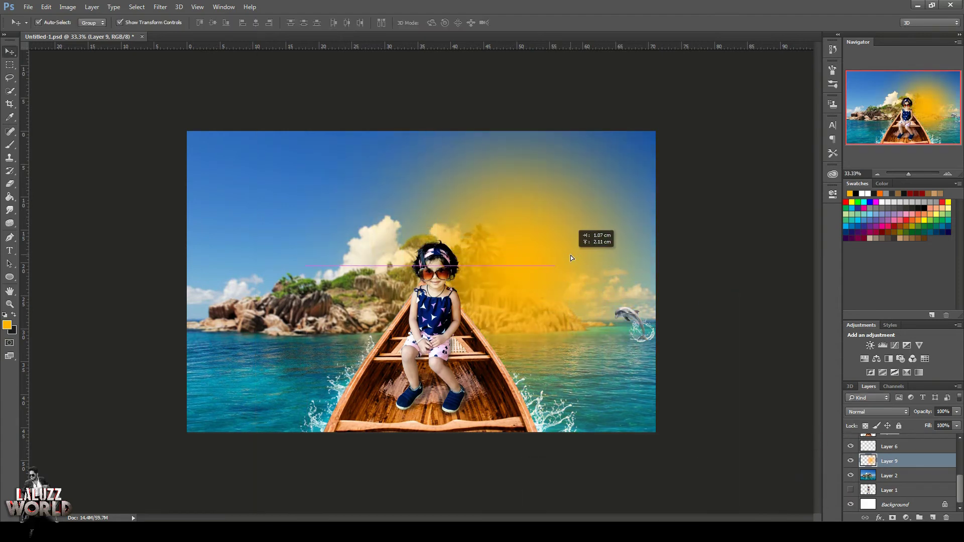
Blend the glow in Screen mode, stretch it to about 121% and set opacity to 77%.
left_click(877, 411)
left_click(868, 278)
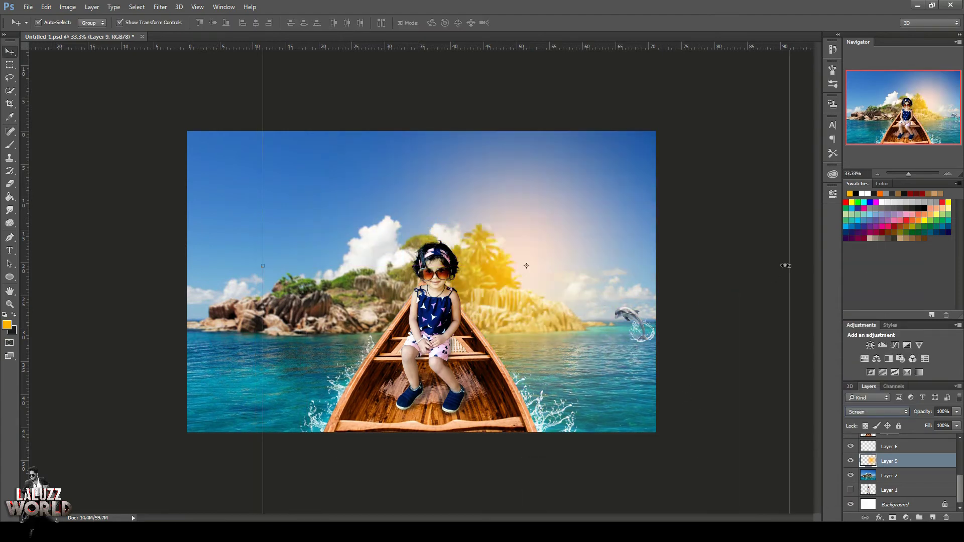
left_click_drag(786, 265, 845, 265)
left_click(957, 411)
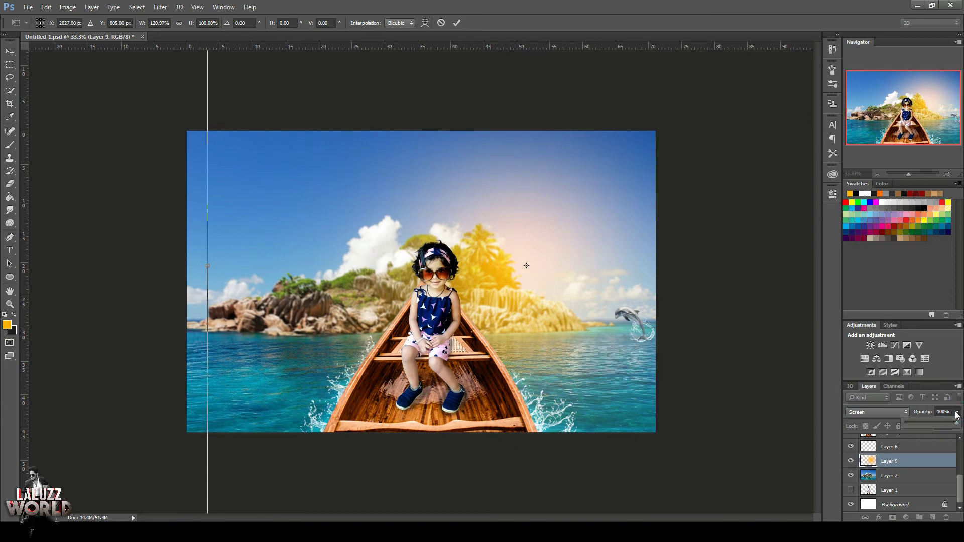
left_click_drag(956, 423, 944, 423)
left_click(76, 246)
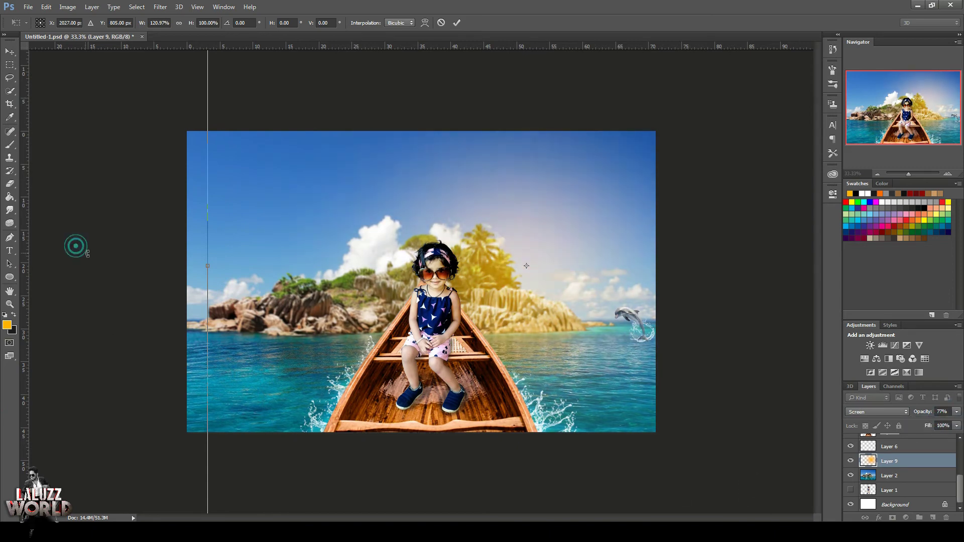
double_click(254, 216)
Save, stamp visible layers into Layer 10, and apply Camera Raw exposure +0.15, clarity +13.
key("ctrl+s")
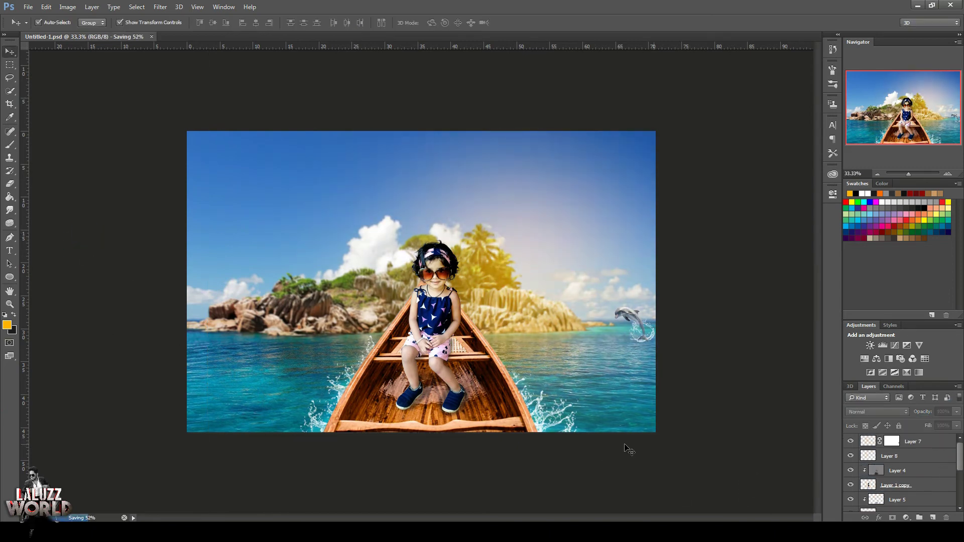
key("ctrl+shift+alt+e")
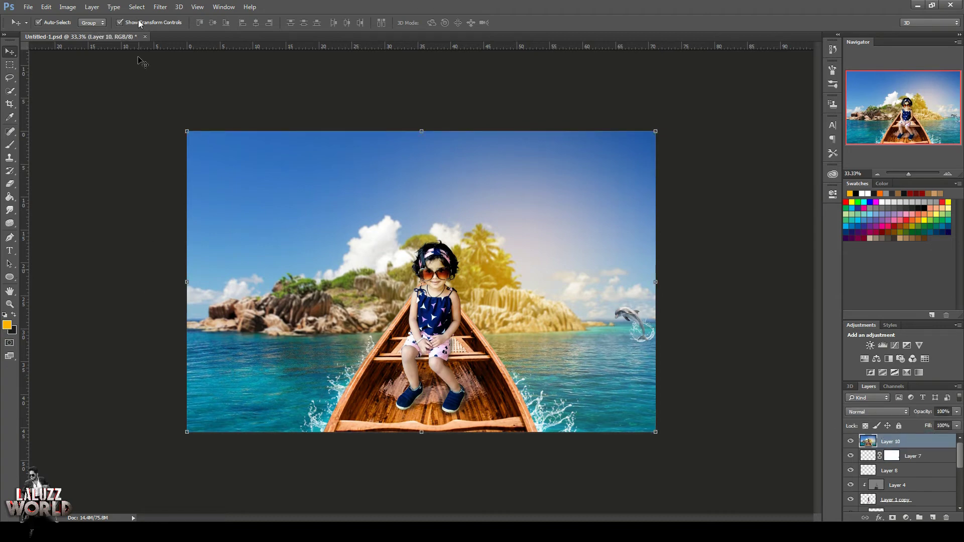
left_click(160, 6)
left_click(191, 68)
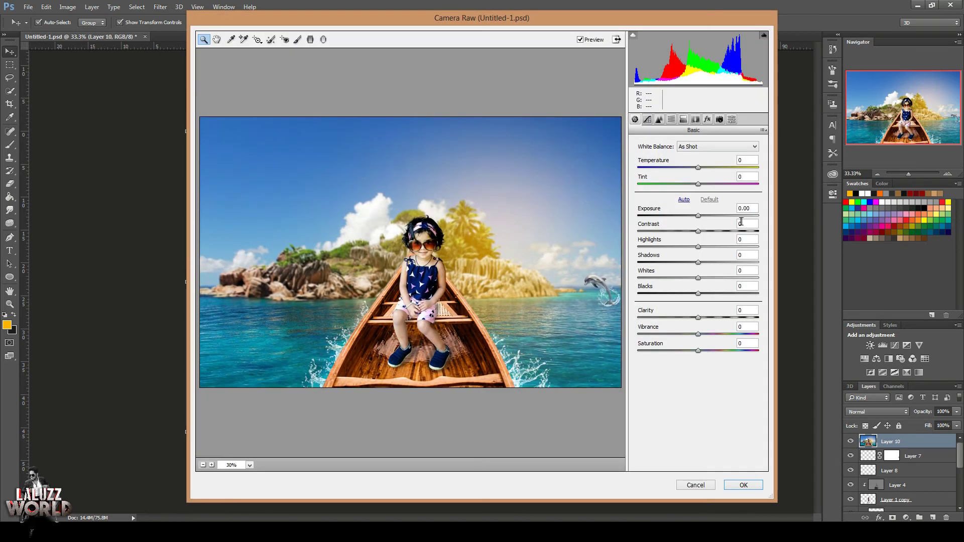
left_click_drag(698, 216, 710, 231)
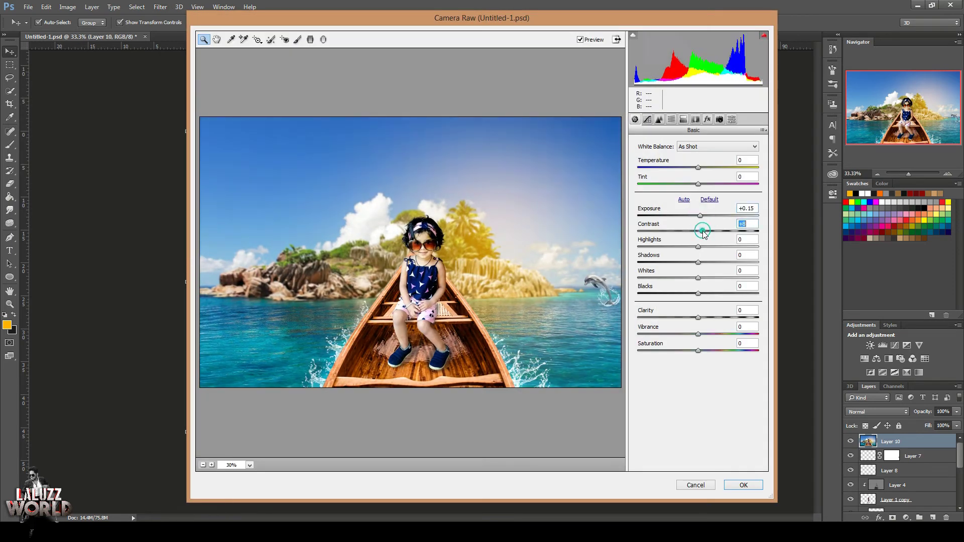
left_click_drag(698, 317, 699, 317)
key("Return")
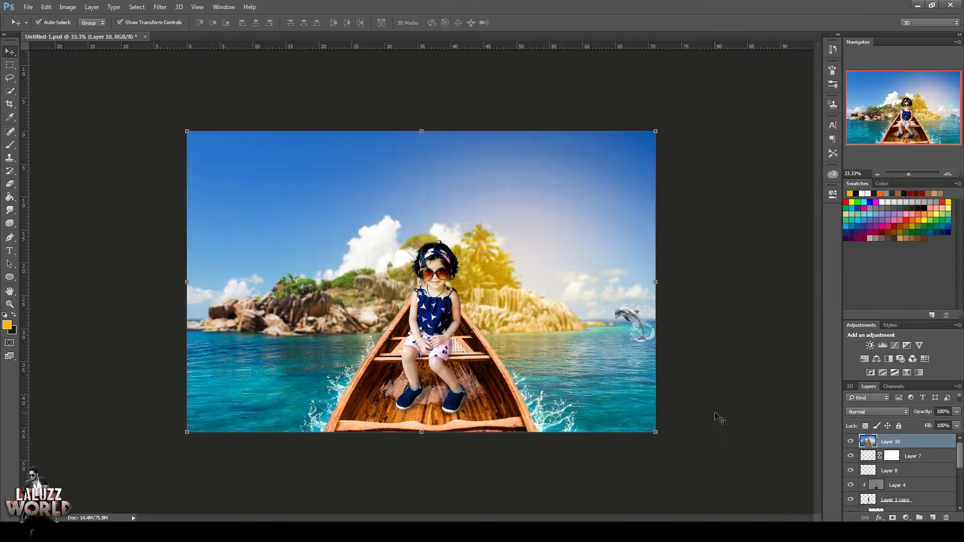
Darken Layer 10's outer edges with a Camera Raw radial filter vignette.
left_click(160, 7)
left_click(171, 65)
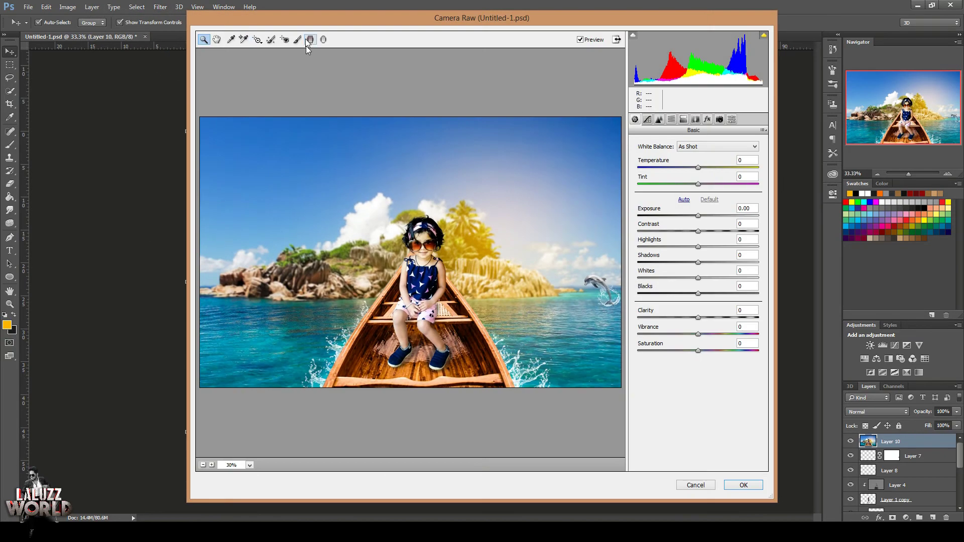
left_click(203, 465)
key("j")
mouse_move(409, 261)
left_mouse_down()
mouse_move(560, 353)
mouse_move(529, 313)
left_mouse_up()
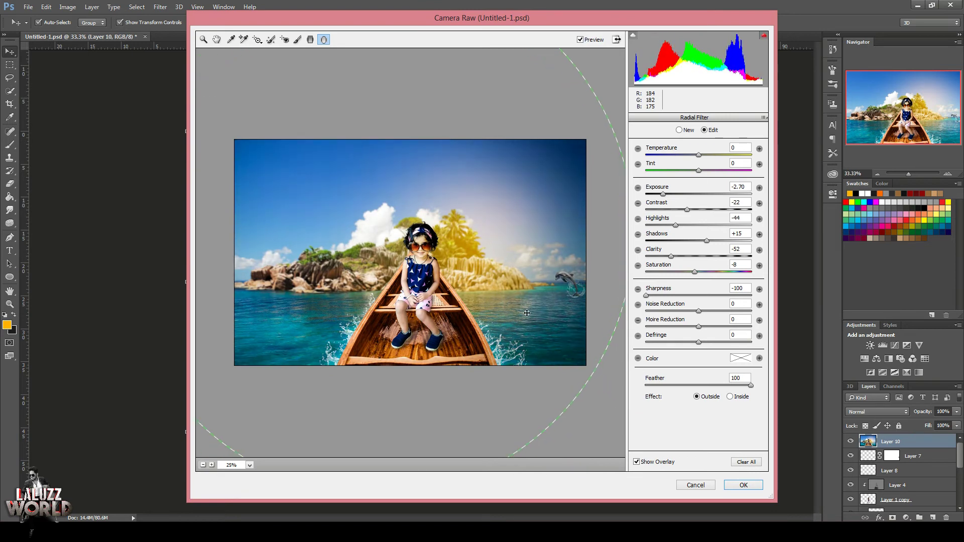
left_click(748, 486)
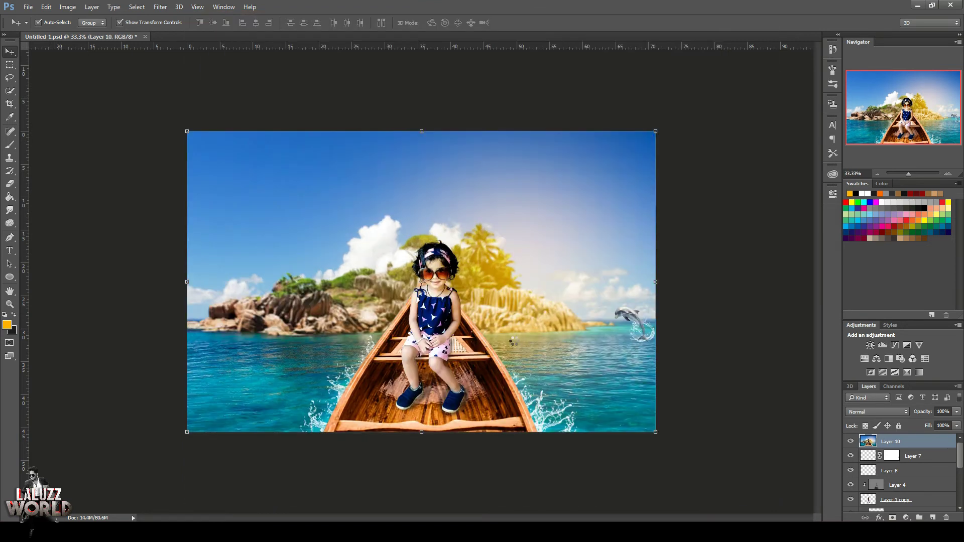
left_click(772, 235)
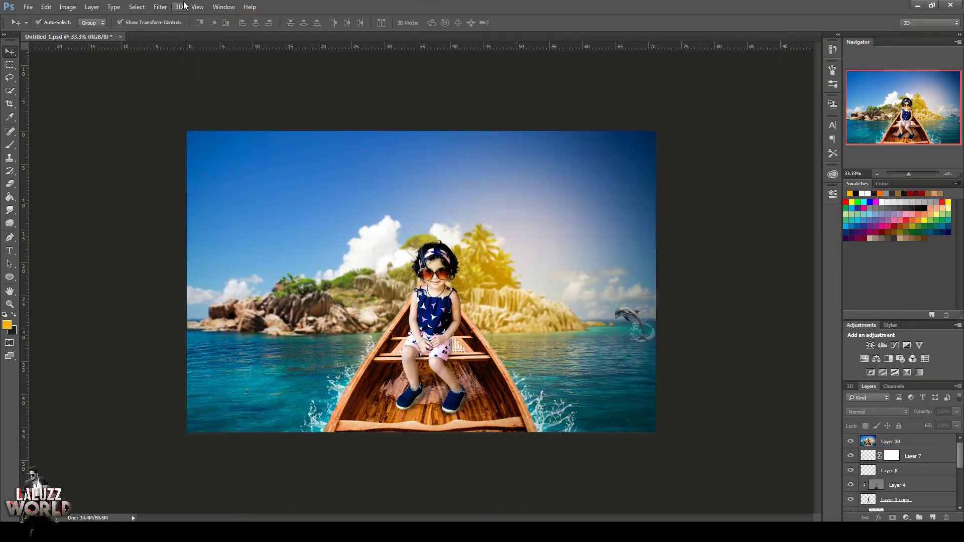
Open Happy-Birthday-poster-Background.png and select its HAPPY BIRTHDAY lettering.
left_click(28, 7)
left_click(37, 26)
left_click(150, 148)
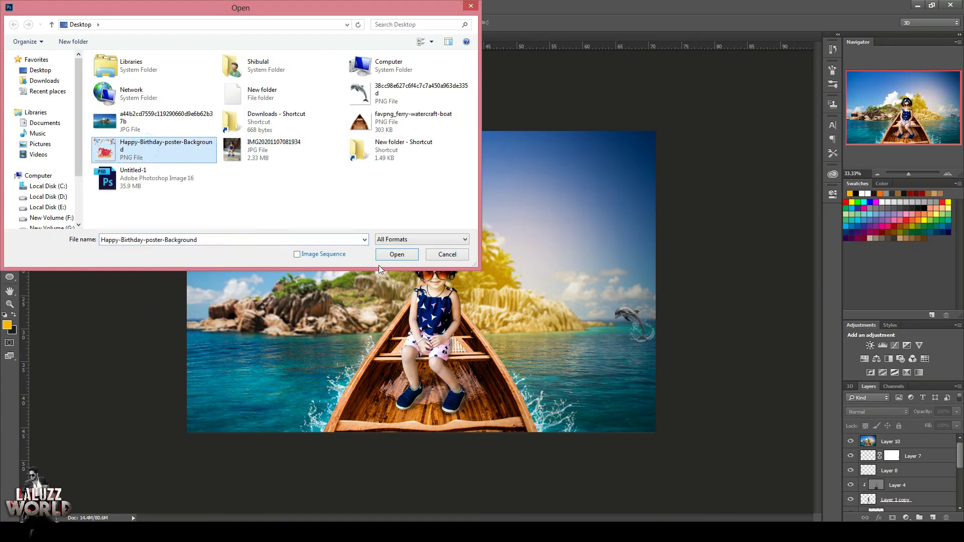
left_click(395, 252)
left_click(10, 64)
left_click_drag(259, 240, 610, 471)
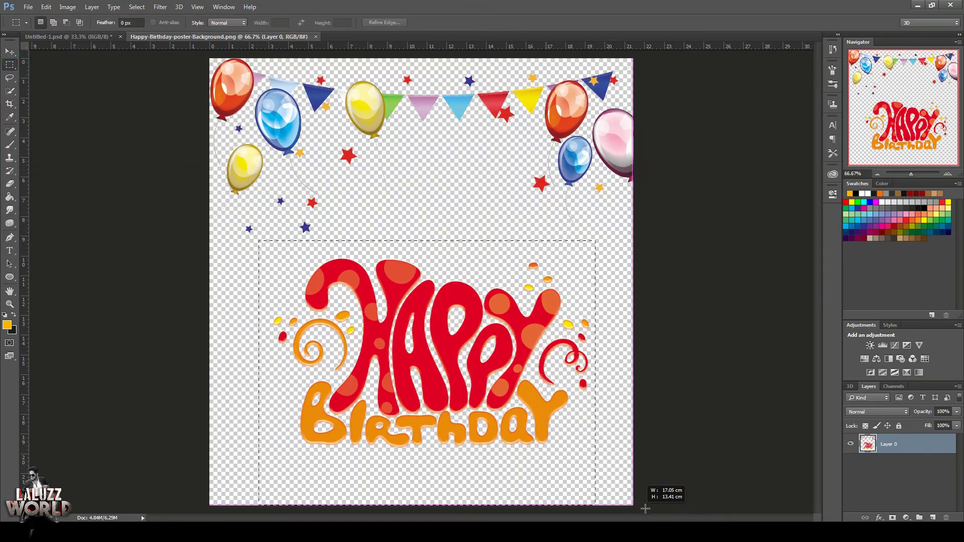
Paste the selected lettering into the composite as a new layer.
mouse_move(254, 36)
left_mouse_down()
mouse_move(392, 46)
mouse_move(117, 38)
left_mouse_up()
left_click(90, 39)
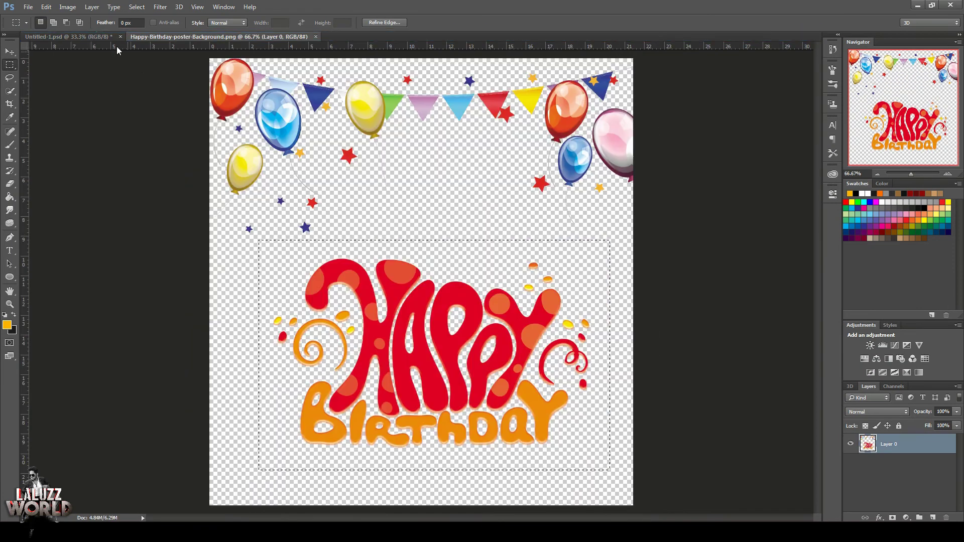
left_click(114, 37)
key("ctrl+v")
key("v")
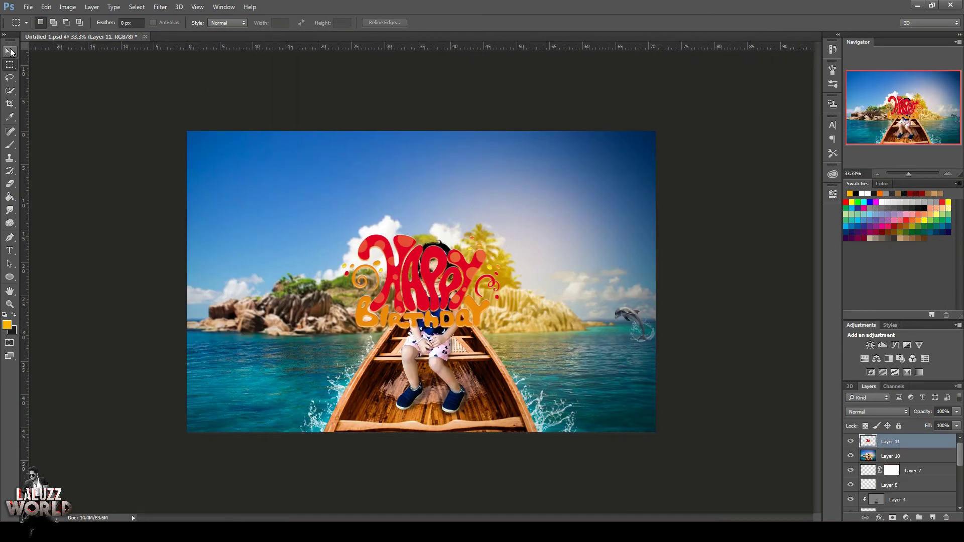
Scale the lettering to about 93% and place it in the sky.
left_click_drag(420, 258, 326, 203)
key("ctrl+t")
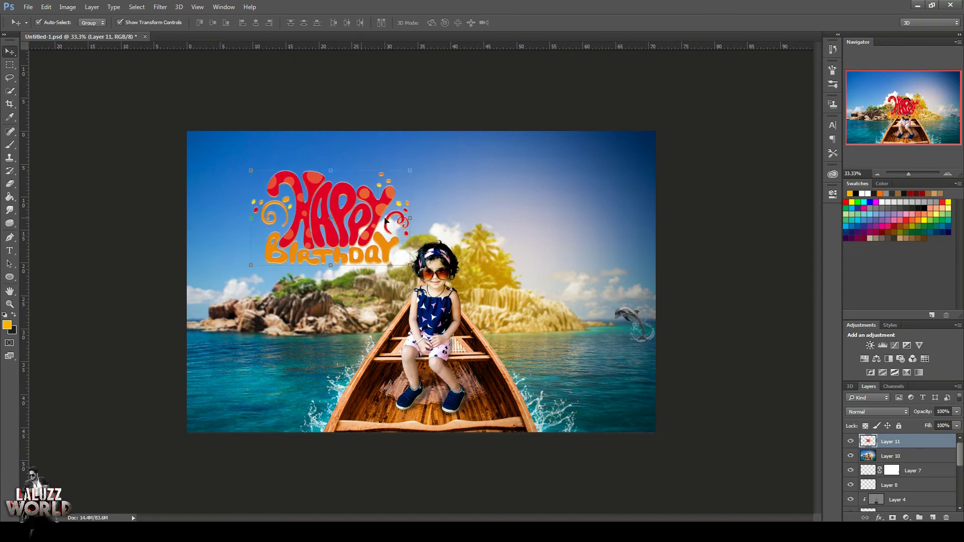
left_click_drag(415, 168, 400, 176)
key("Return")
left_click_drag(341, 216, 346, 229)
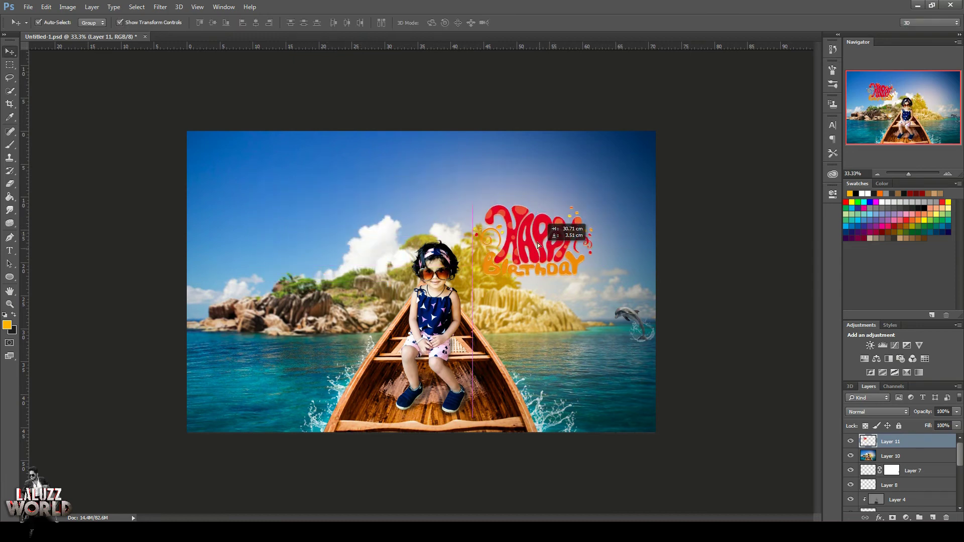
Add a drop shadow to the title with opacity 28 and spread 11.
left_click(879, 517)
left_click(899, 504)
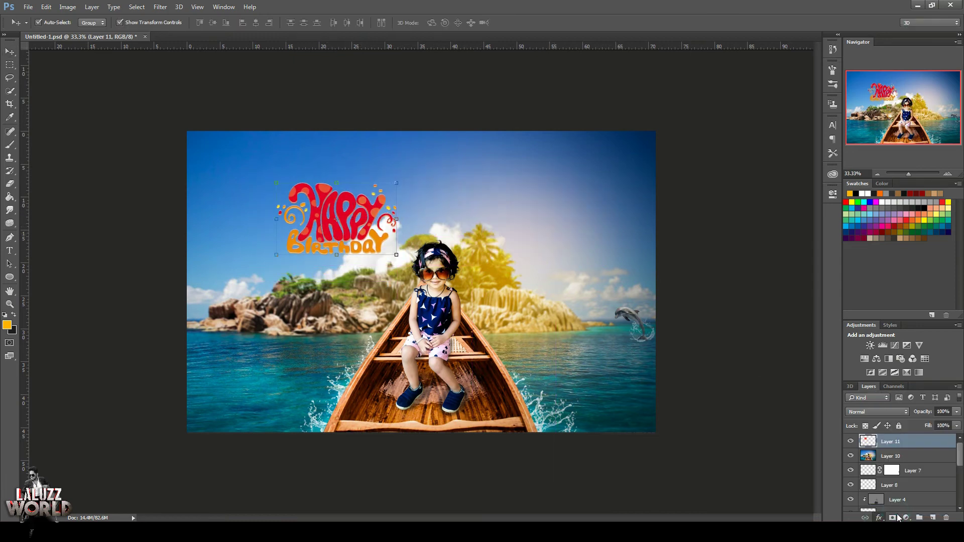
left_click_drag(543, 97, 772, 166)
left_click_drag(707, 208, 703, 208)
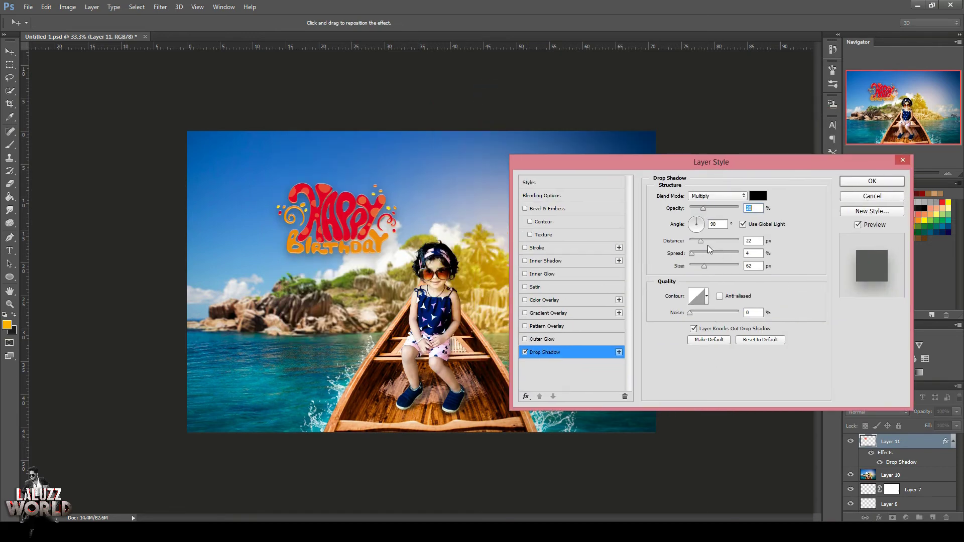
left_click_drag(692, 253, 695, 254)
left_click(843, 180)
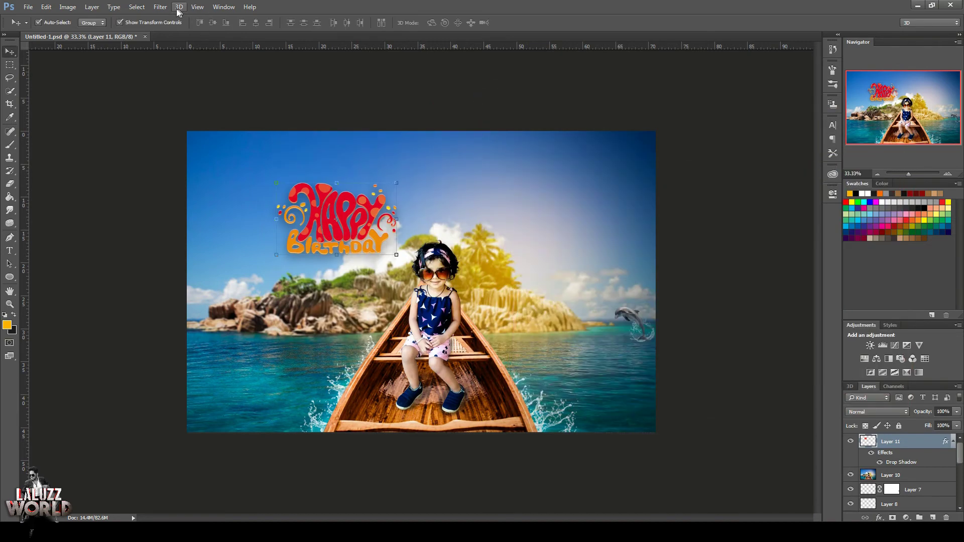
Raise the title's exposure to +0.40 and contrast to +16 in Camera Raw.
left_click(160, 6)
left_click(176, 65)
mouse_move(698, 216)
left_mouse_down()
mouse_move(708, 231)
mouse_move(678, 293)
left_mouse_up()
left_click(742, 485)
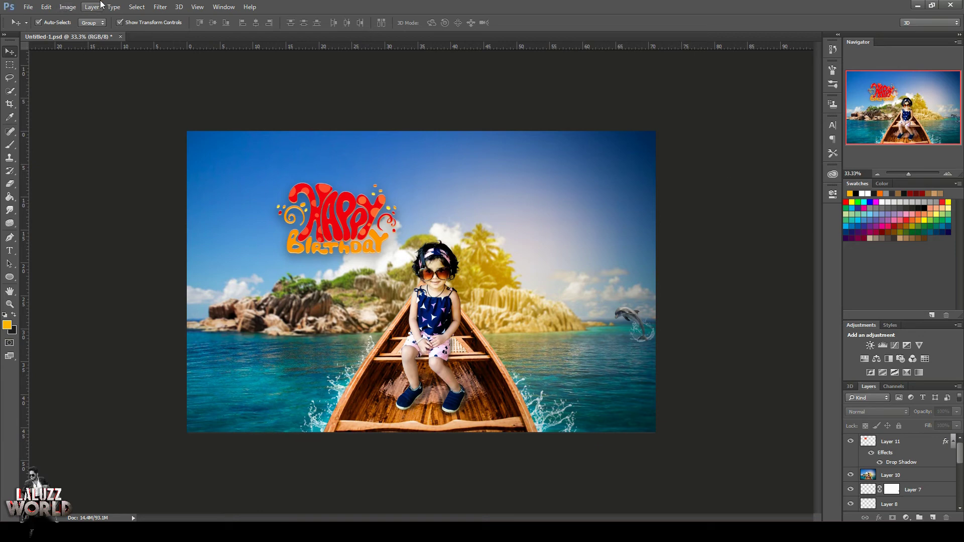
Add a Hue/Saturation adjustment layer clipped to the title.
left_click(67, 7)
left_click(112, 6)
left_click(900, 442)
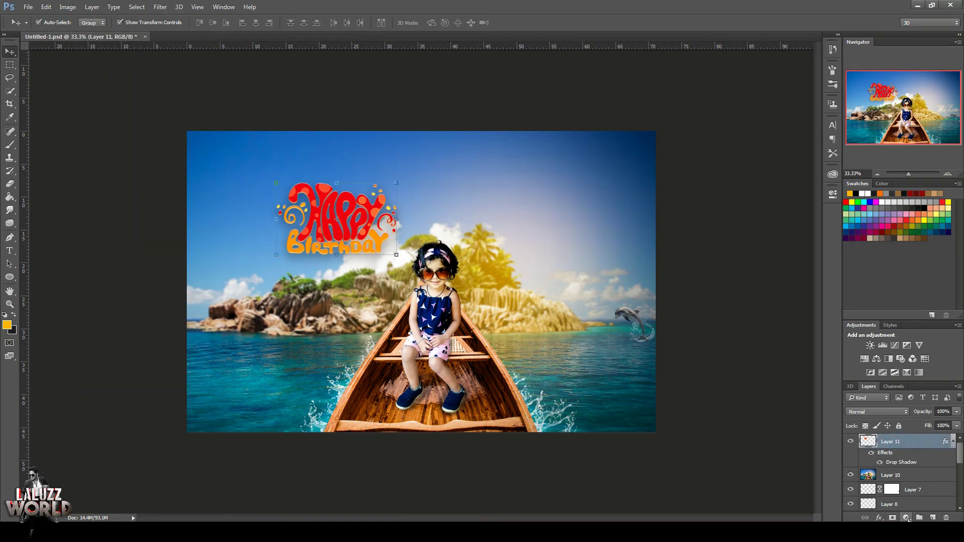
left_click(906, 518)
left_click(874, 399)
Set the title's Hue/Saturation to Hue -61, Saturation +24, Lightness +12.
left_click(744, 301)
mouse_move(763, 254)
left_mouse_down()
mouse_move(805, 252)
mouse_move(705, 258)
mouse_move(740, 255)
left_mouse_up()
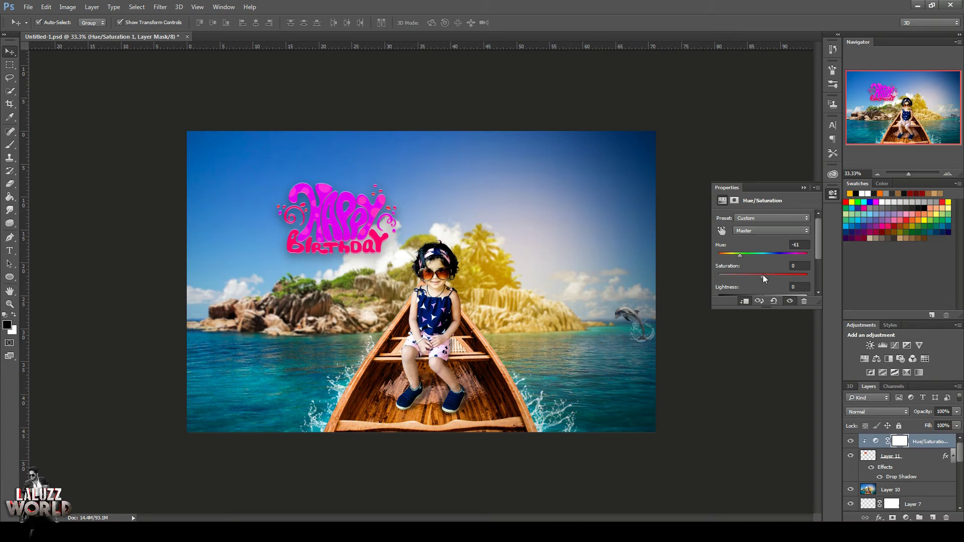
left_click_drag(822, 254, 820, 291)
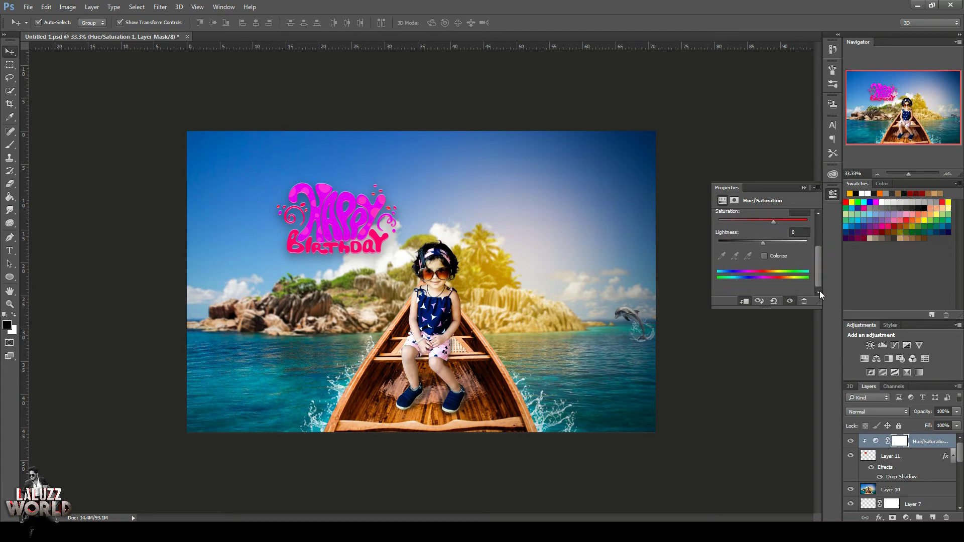
left_click_drag(763, 245, 769, 245)
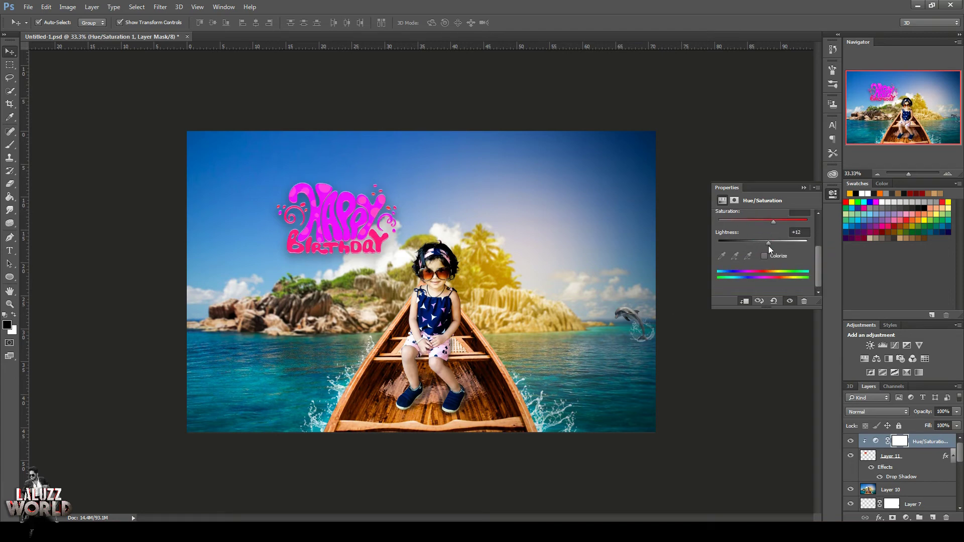
left_click_drag(818, 266, 818, 256)
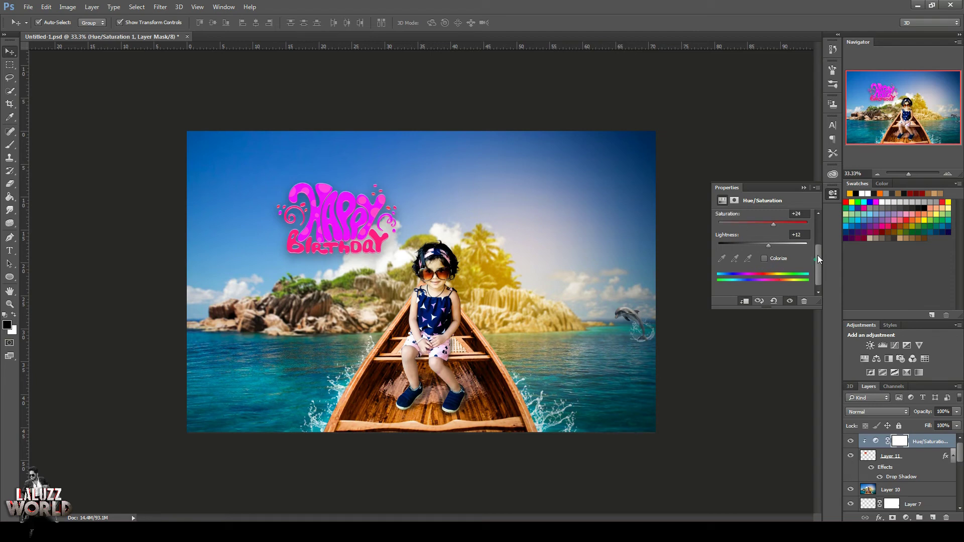
left_click(764, 268)
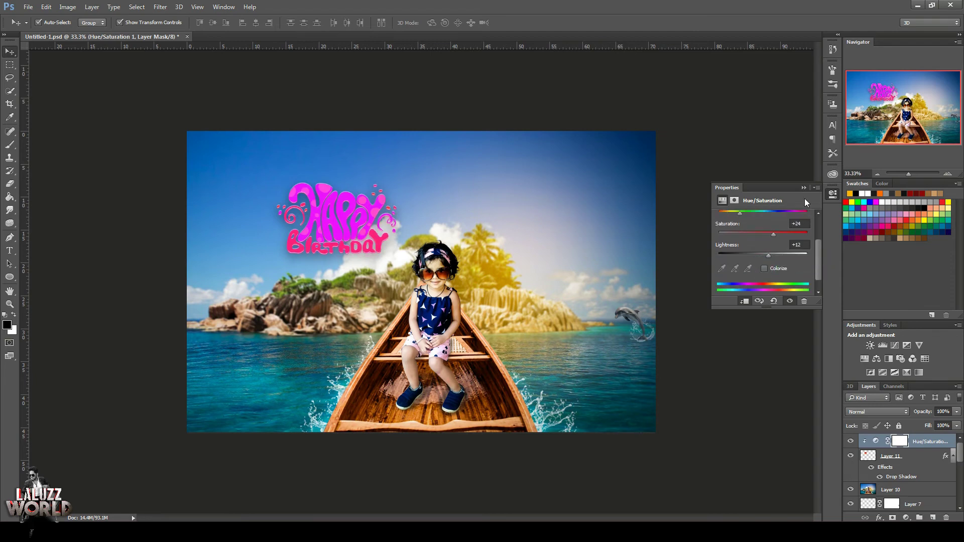
left_click(691, 286)
left_click(9, 250)
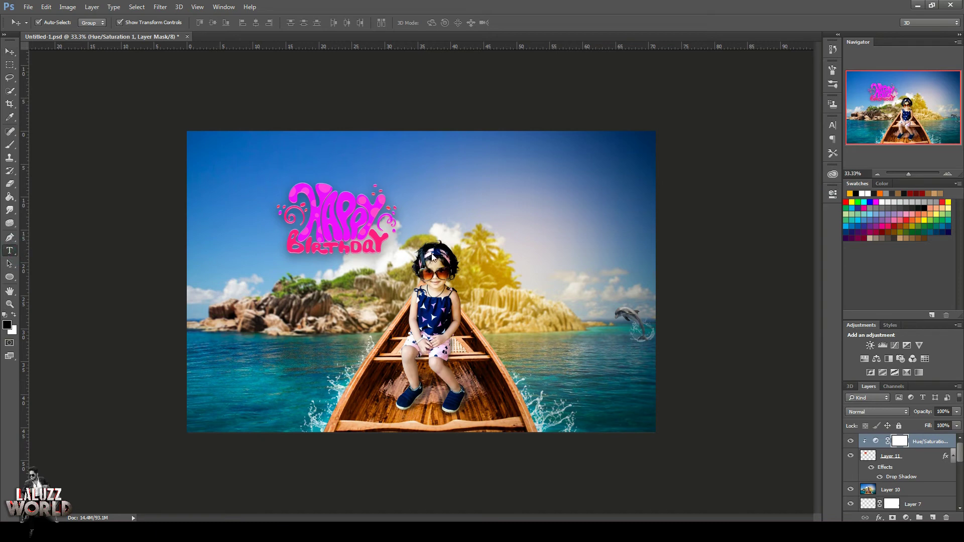
left_click(470, 205)
Type the girl's name in the sky, then enlarge and place it beside the title.
type("Y")
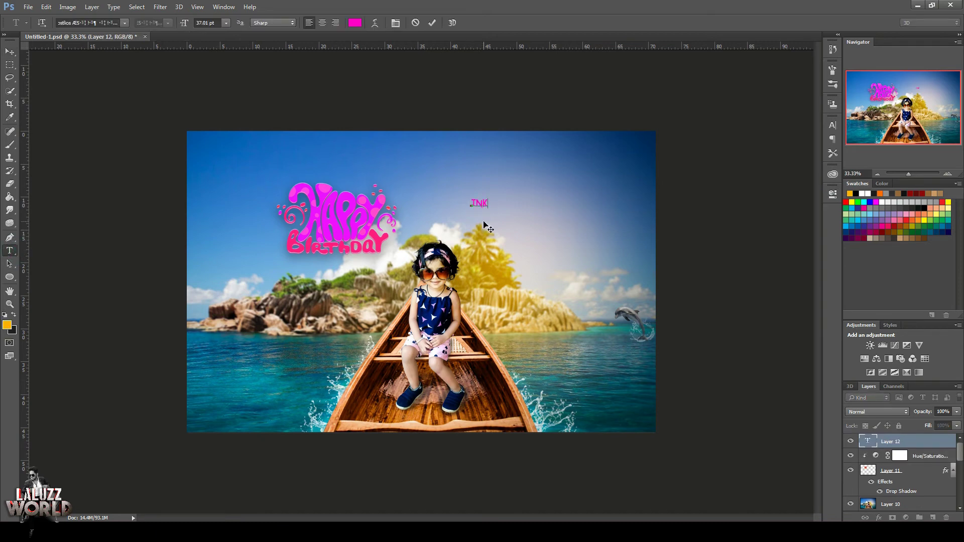
key("BackSpace")
key("BackSpace")
key("BackSpace")
key("Escape")
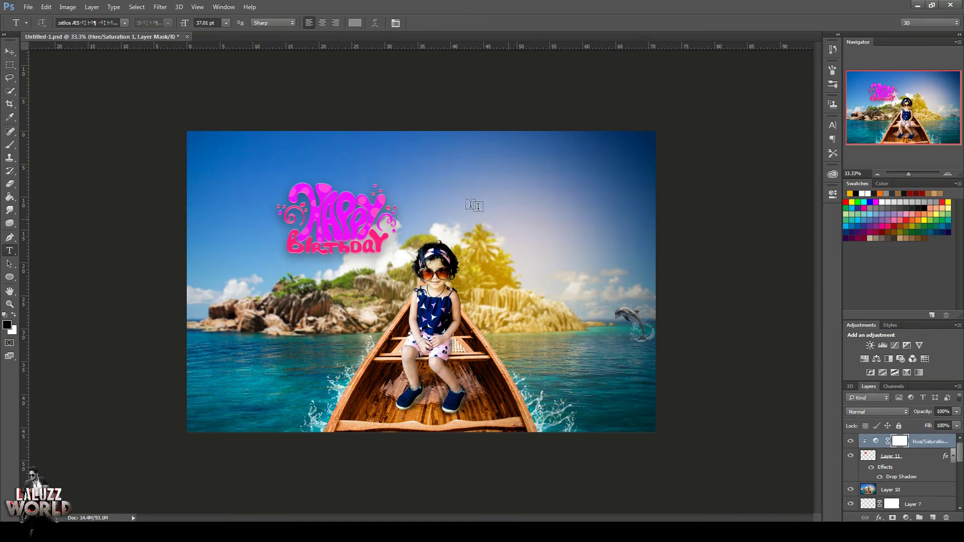
left_click(458, 199)
type("Aabyha")
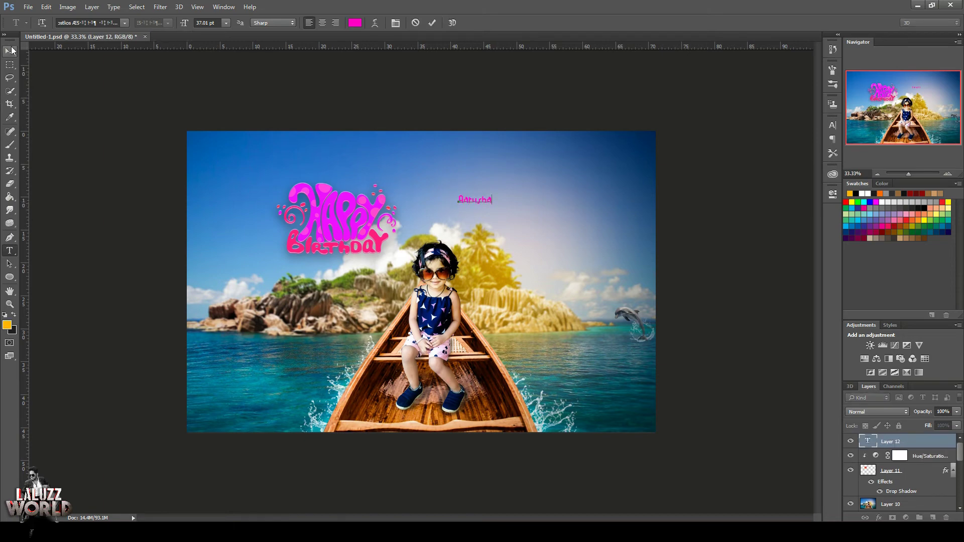
left_click(10, 51)
key("ctrl+t")
mouse_move(493, 203)
left_mouse_down()
mouse_move(537, 226)
mouse_move(534, 213)
left_mouse_up()
key("Return")
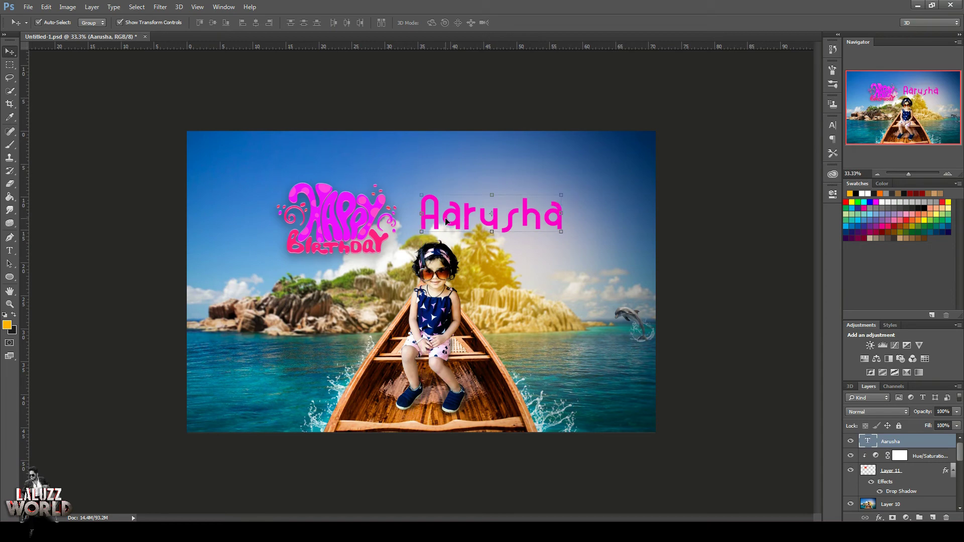
Set the name text's font to Neverwinter Normal.
left_click(833, 125)
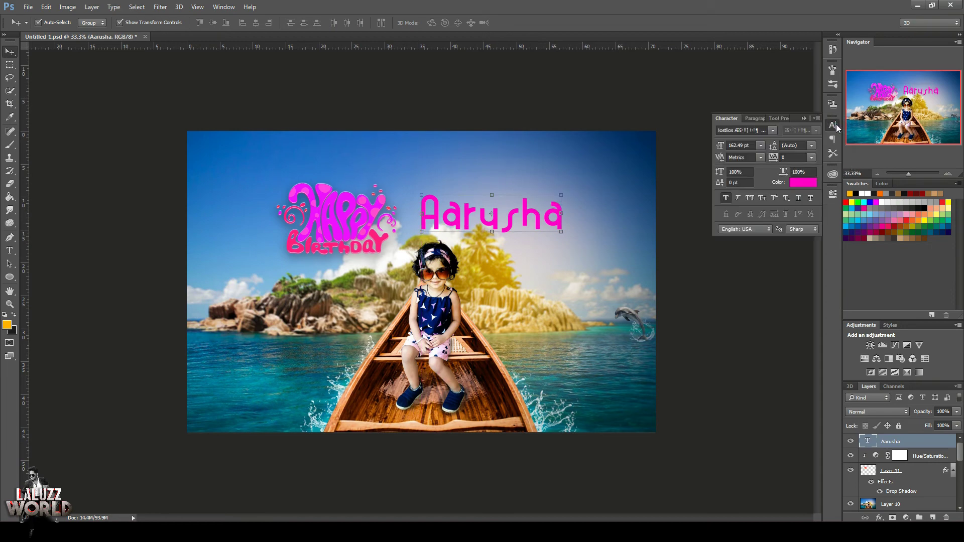
left_click(773, 132)
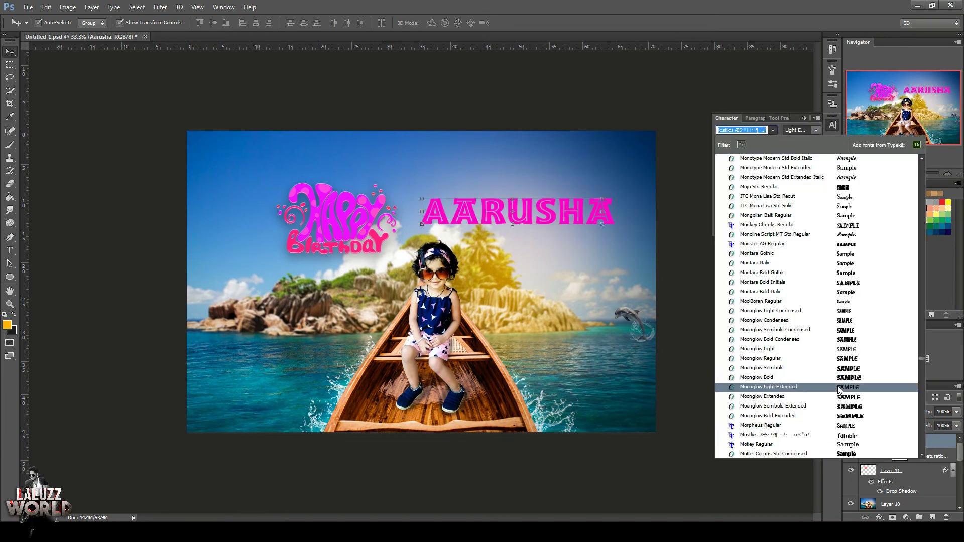
scroll(852, 431, "down", 3)
scroll(852, 411, "down", 3)
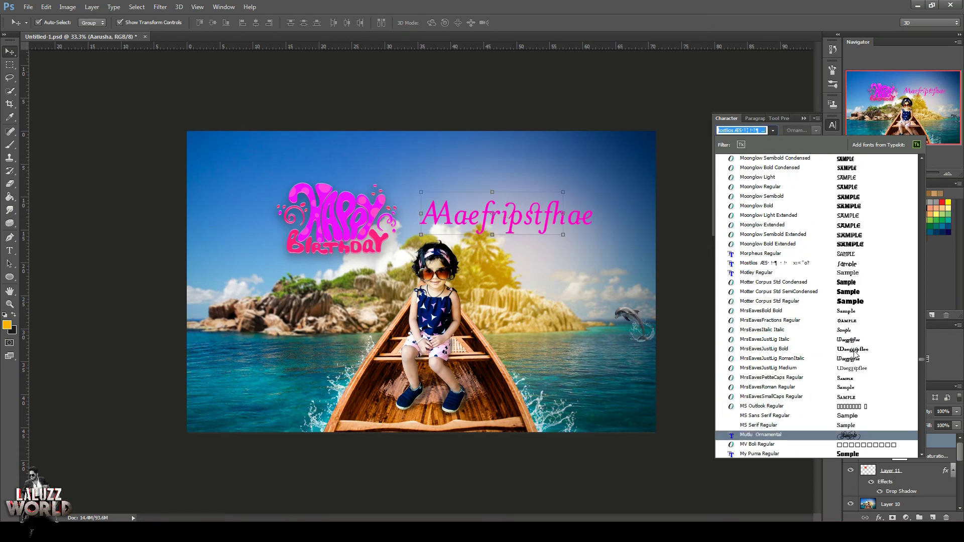
scroll(853, 387, "down", 2)
scroll(854, 361, "down", 3)
scroll(854, 360, "down", 3)
scroll(853, 361, "down", 3)
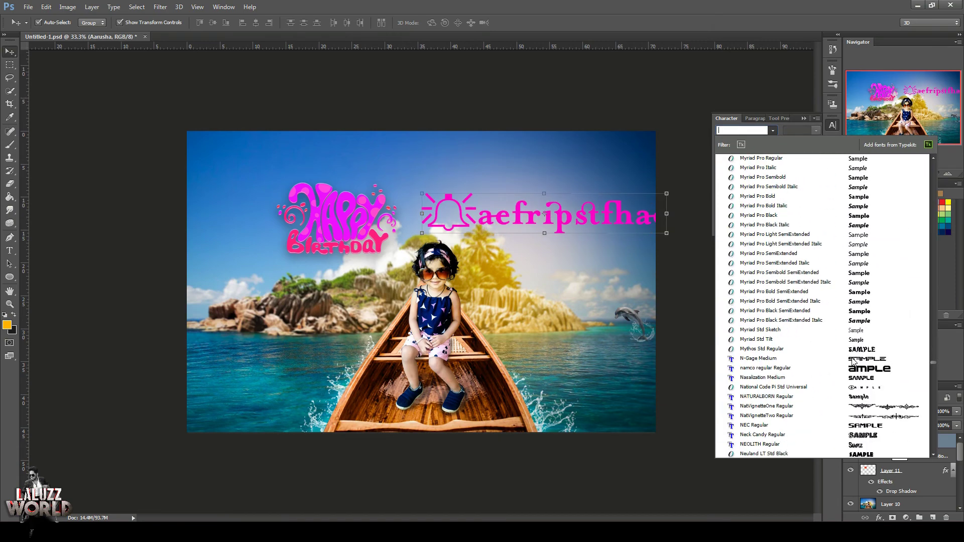
scroll(854, 351, "down", 3)
scroll(854, 341, "down", 1)
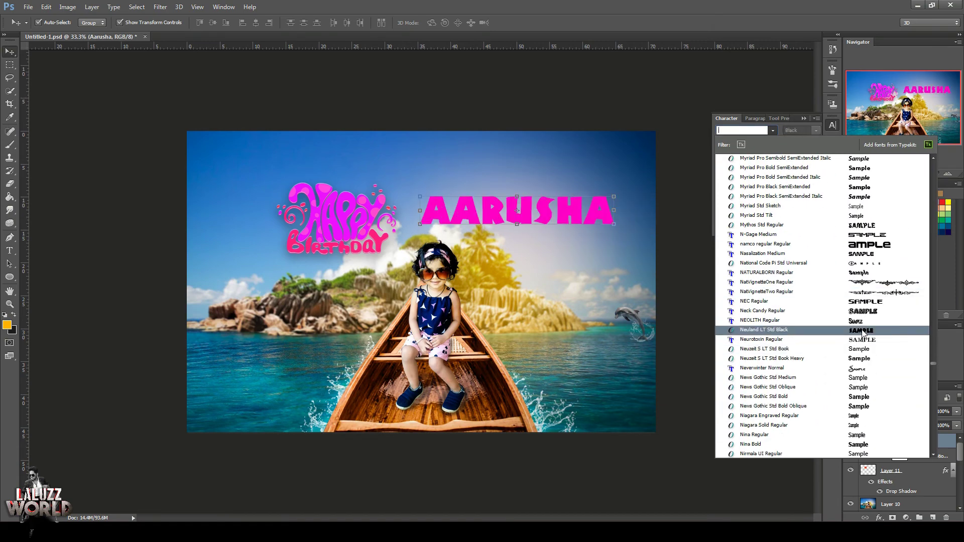
scroll(862, 321, "down", 4)
left_click(862, 293)
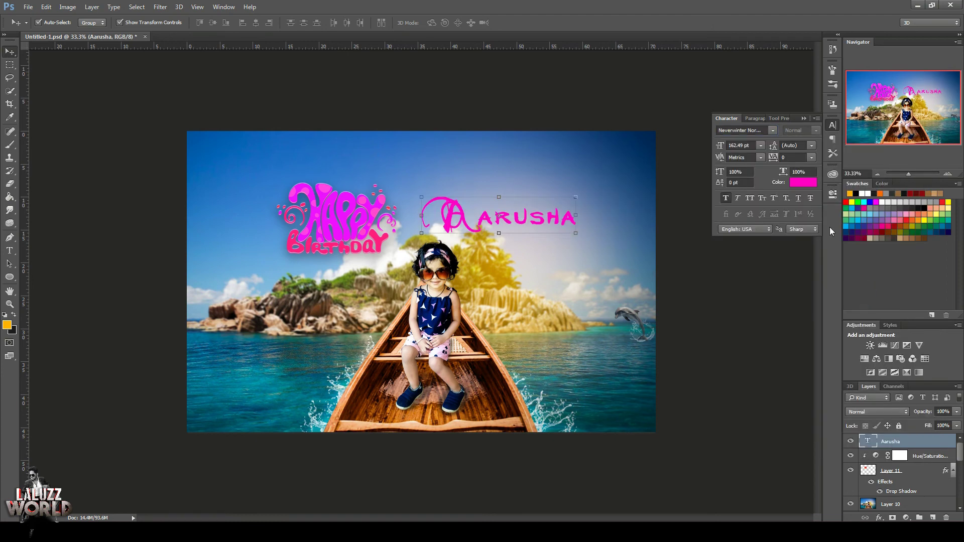
Make the name text colour pure white.
left_click(803, 182)
left_click(518, 345)
left_click(517, 471)
left_click(518, 346)
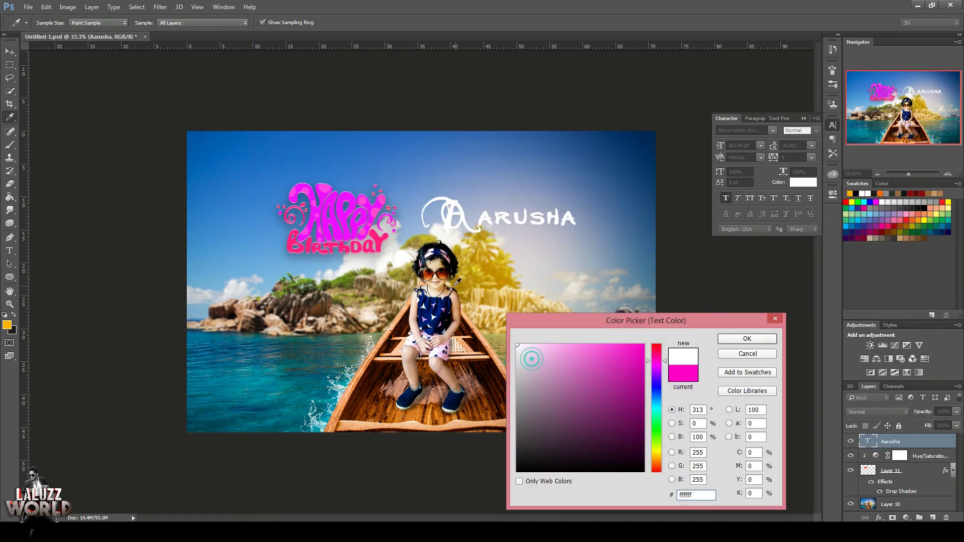
Confirm the white colour and add a tightened drop shadow to the name.
left_click(746, 339)
left_click(878, 518)
left_click(904, 505)
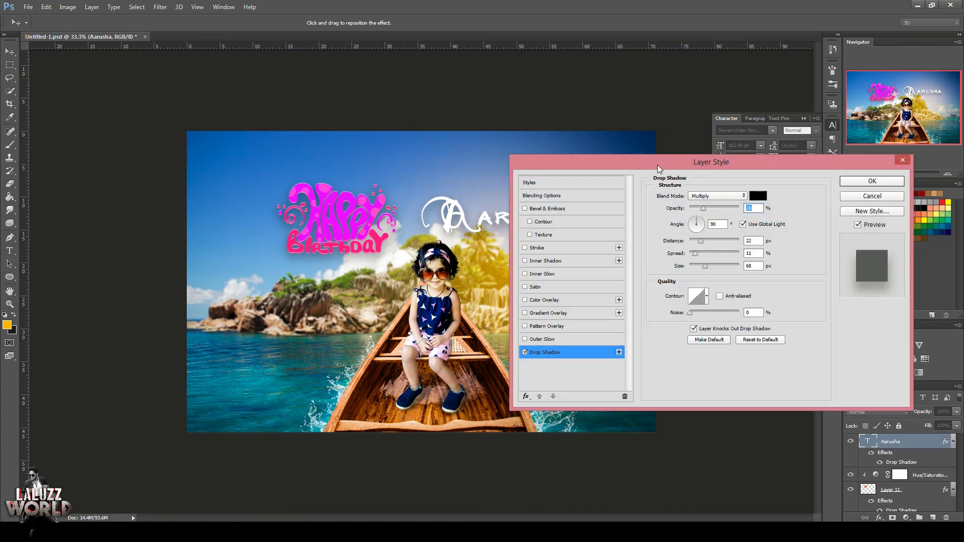
left_click_drag(769, 371, 770, 395)
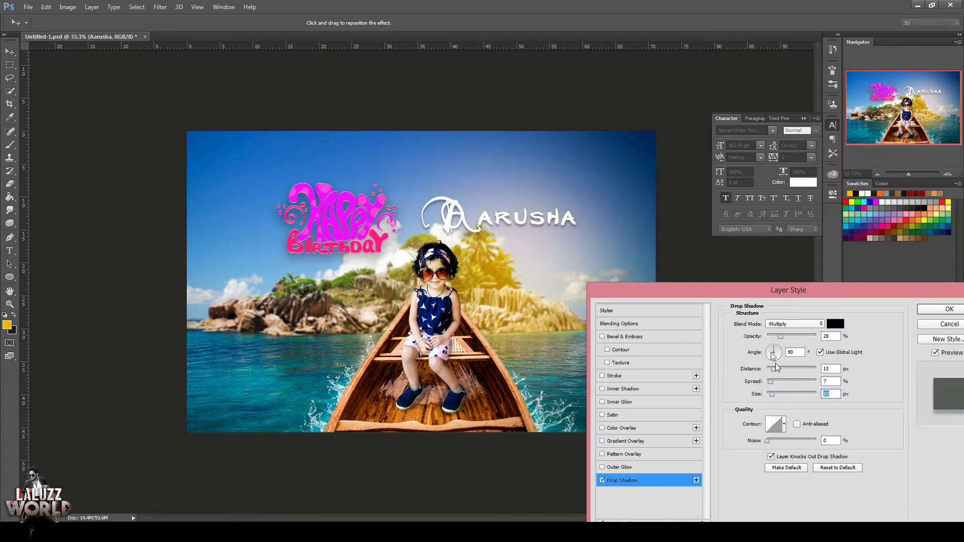
Give the name a magenta ff00f6 stroke plus Bevel & Emboss, and apply the effects.
left_click(659, 375)
left_click(754, 403)
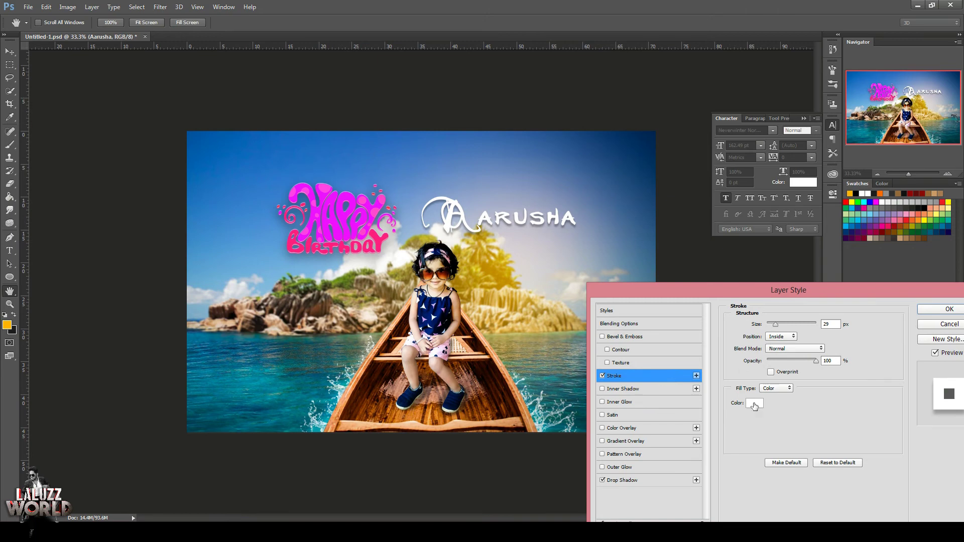
left_click(644, 346)
left_click(744, 356)
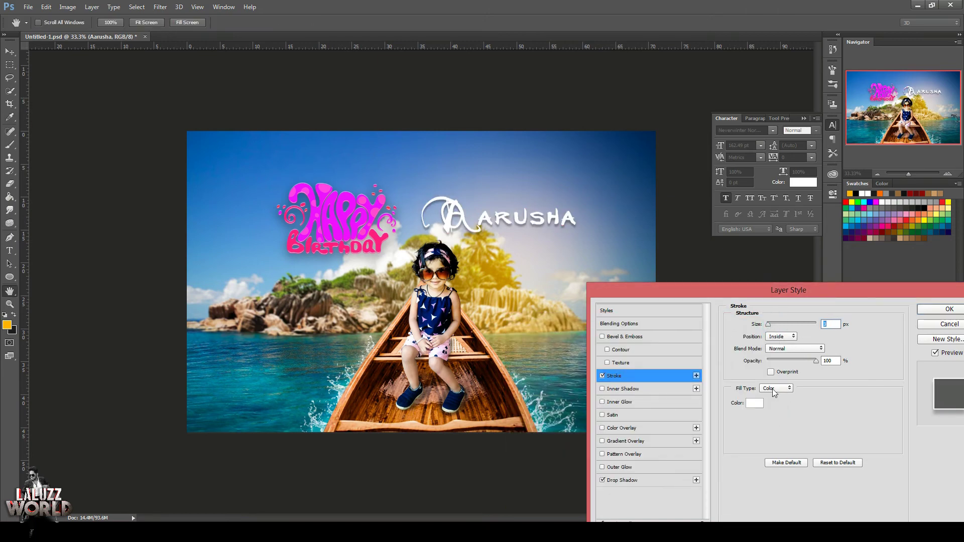
left_click(759, 405)
left_click(658, 425)
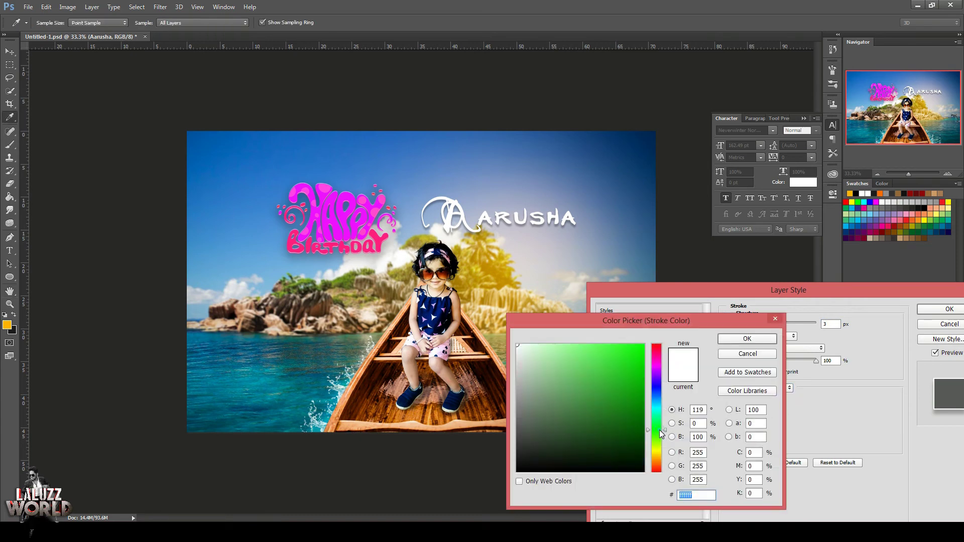
left_click(644, 346)
left_click(654, 388)
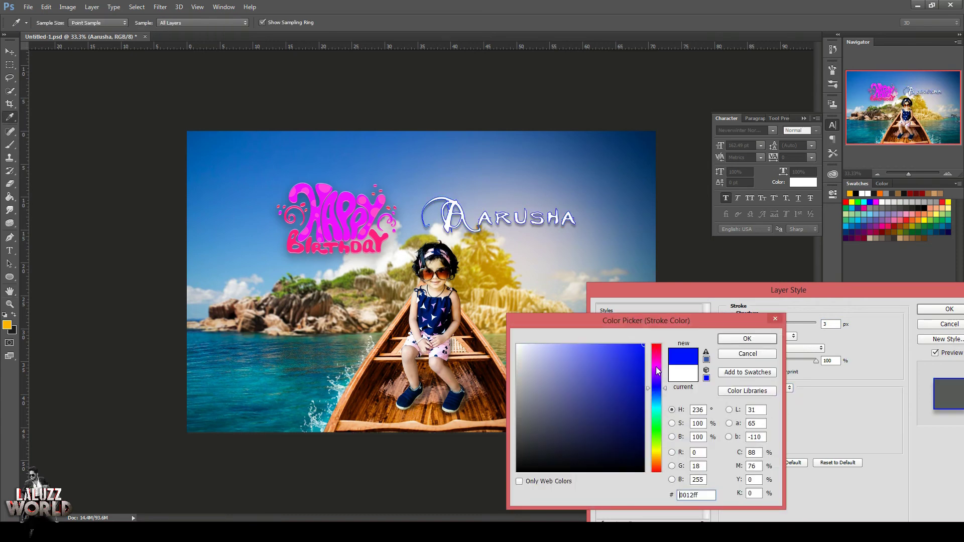
left_click(656, 365)
left_click(754, 342)
left_click(642, 338)
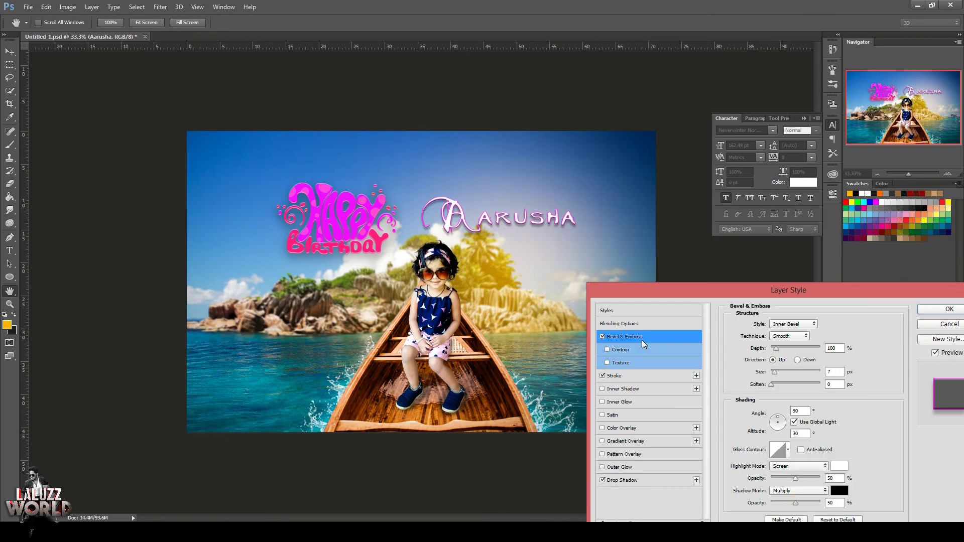
key("Return")
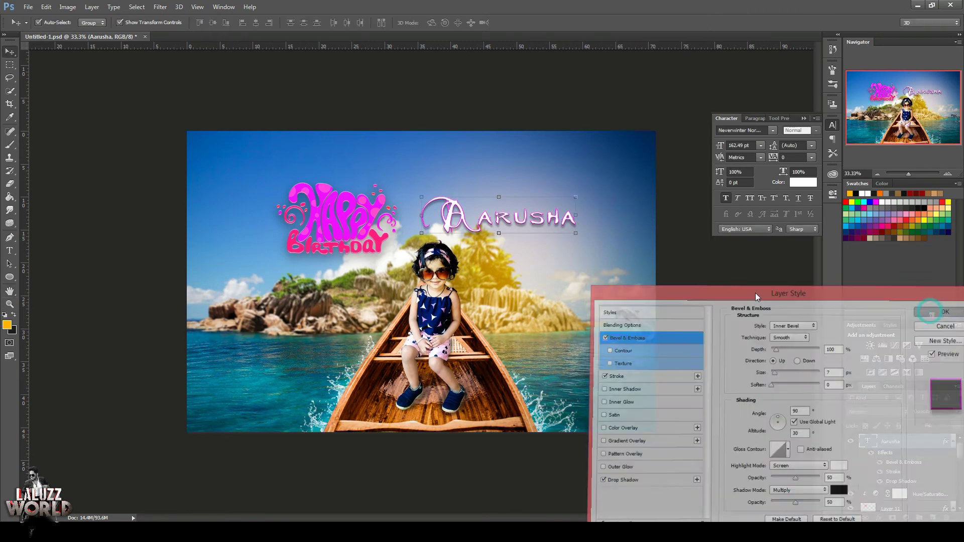
Set the name text's font to P22ZanerFour Regular.
left_click(771, 130)
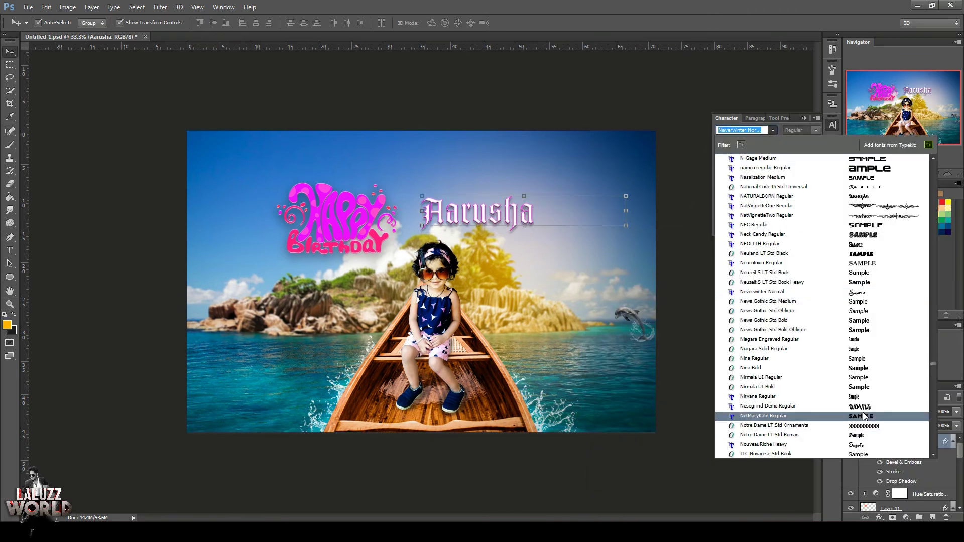
scroll(869, 409, "down", 2)
scroll(869, 409, "down", 3)
scroll(871, 405, "down", 3)
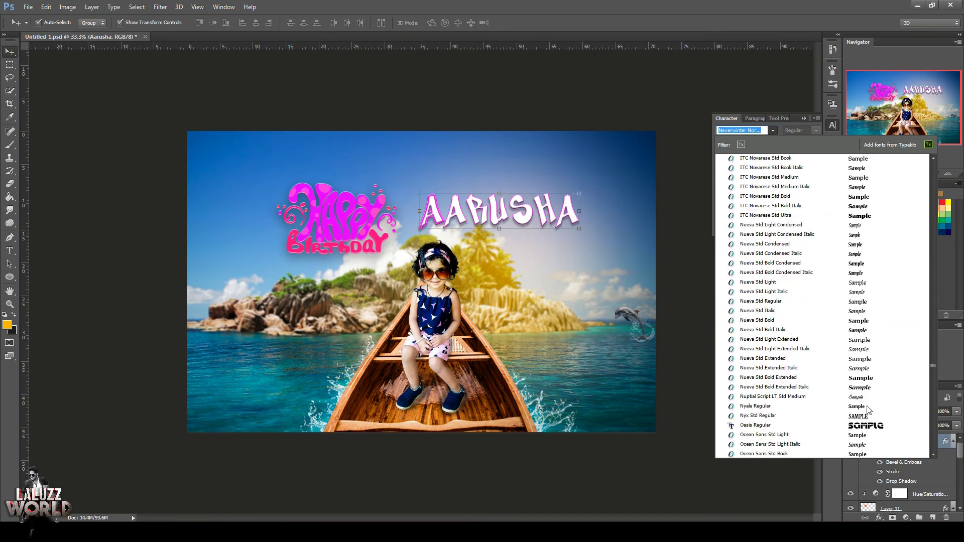
scroll(877, 397, "down", 2)
scroll(879, 392, "down", 2)
scroll(876, 393, "down", 3)
scroll(872, 382, "down", 3)
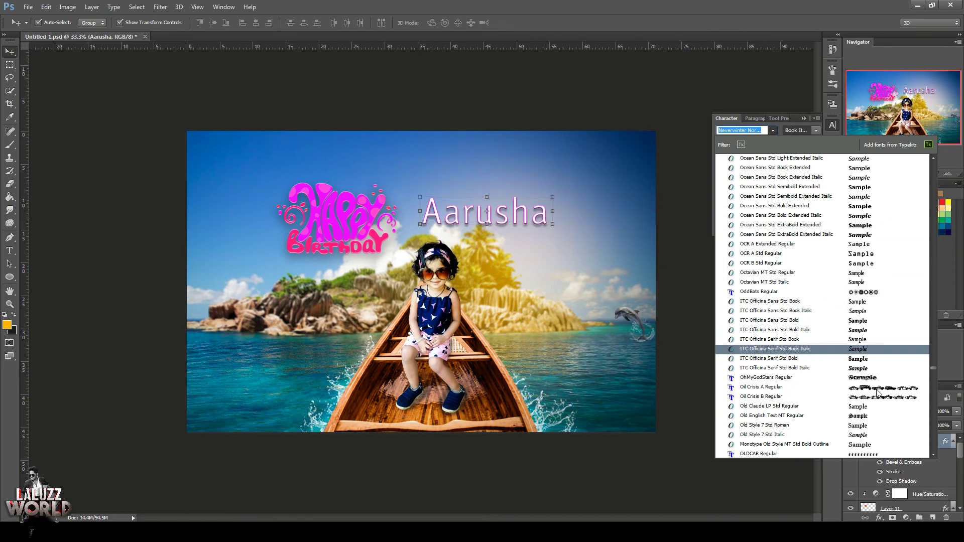
scroll(869, 371, "down", 3)
scroll(865, 361, "down", 3)
scroll(865, 357, "down", 2)
scroll(867, 353, "down", 2)
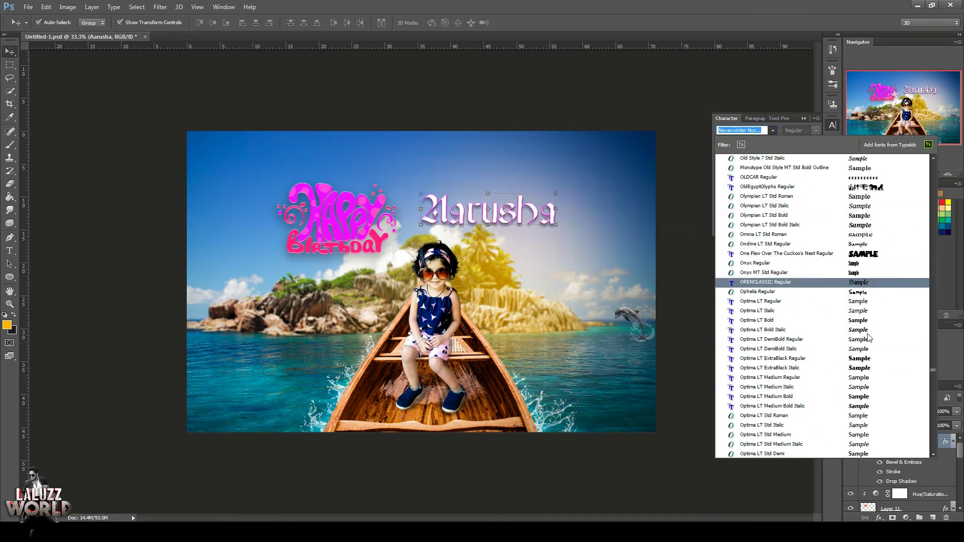
scroll(868, 348, "down", 2)
scroll(870, 345, "down", 2)
scroll(872, 334, "down", 3)
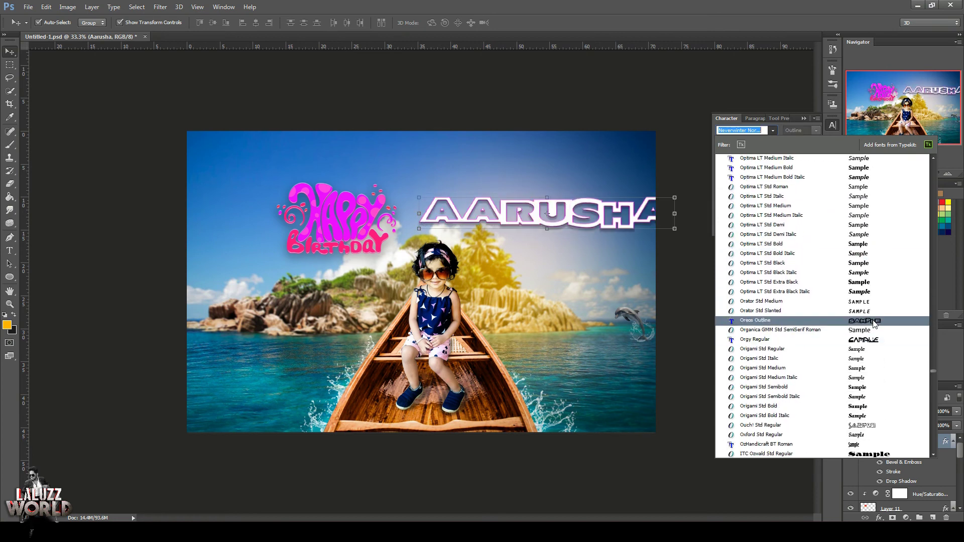
scroll(873, 326, "down", 1)
scroll(866, 335, "down", 2)
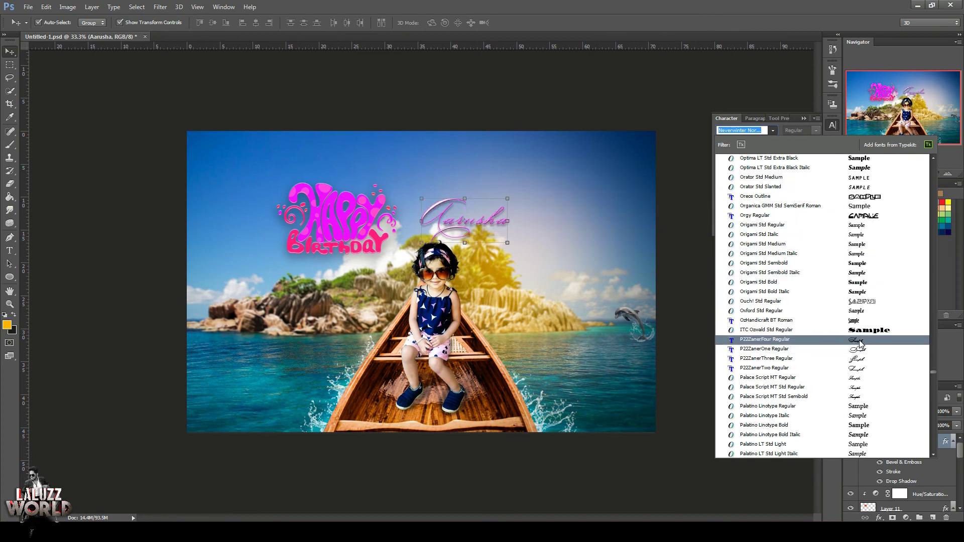
left_click(860, 343)
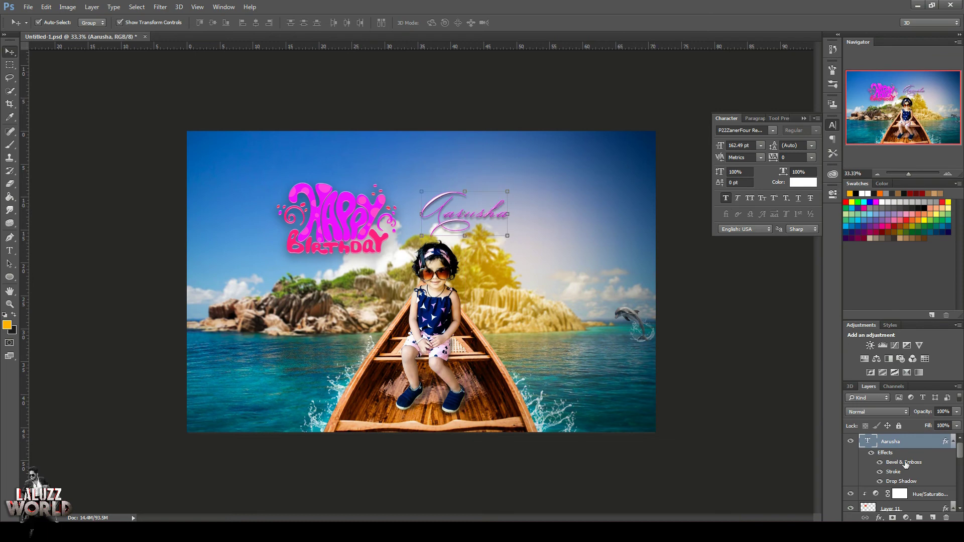
Change the name's stroke colour to orange and apply the effects.
double_click(907, 475)
left_click_drag(508, 98, 701, 261)
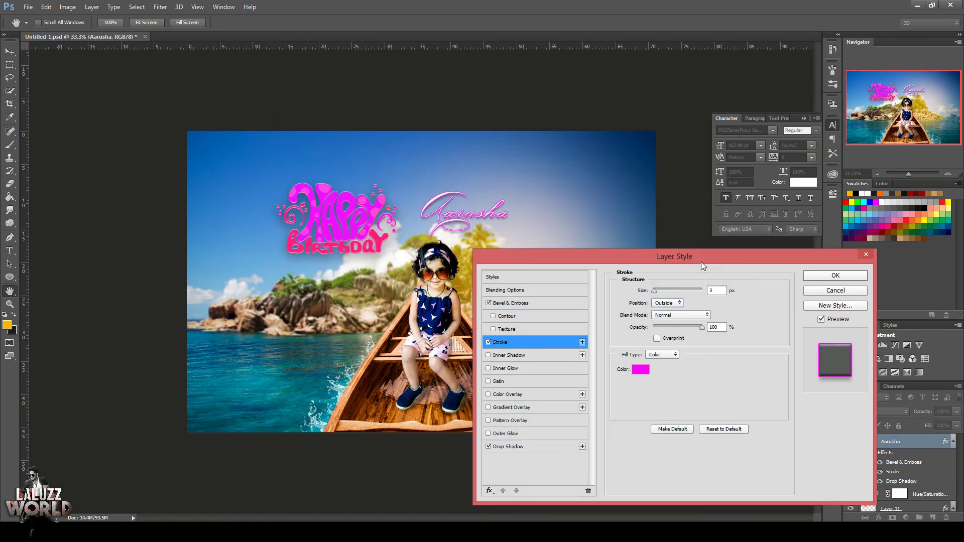
left_click(640, 370)
left_click(656, 455)
left_click(641, 348)
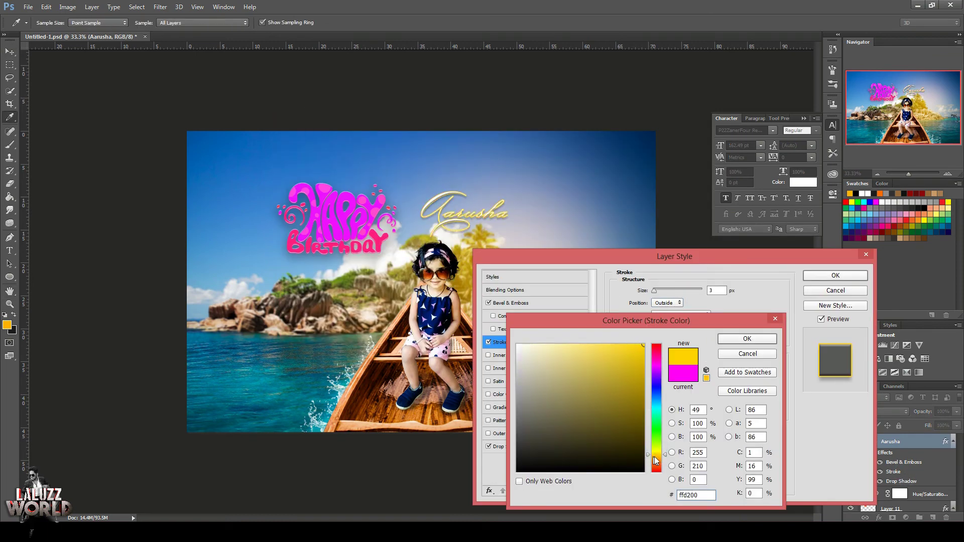
left_click_drag(655, 461, 664, 462)
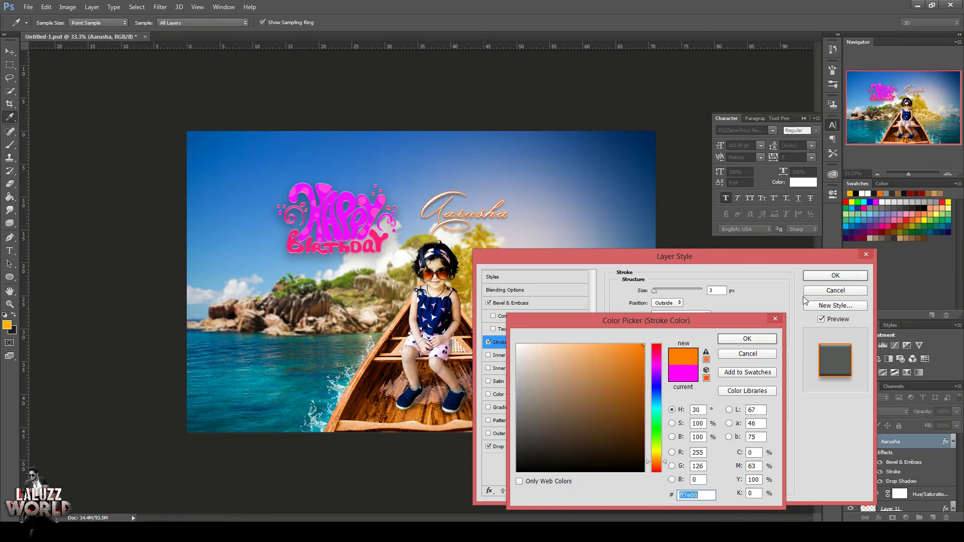
left_click(766, 343)
left_click(836, 276)
Rearrange the titles, placing the Aarusha name over the sea at lower left.
key("v")
left_click_drag(354, 220, 380, 193)
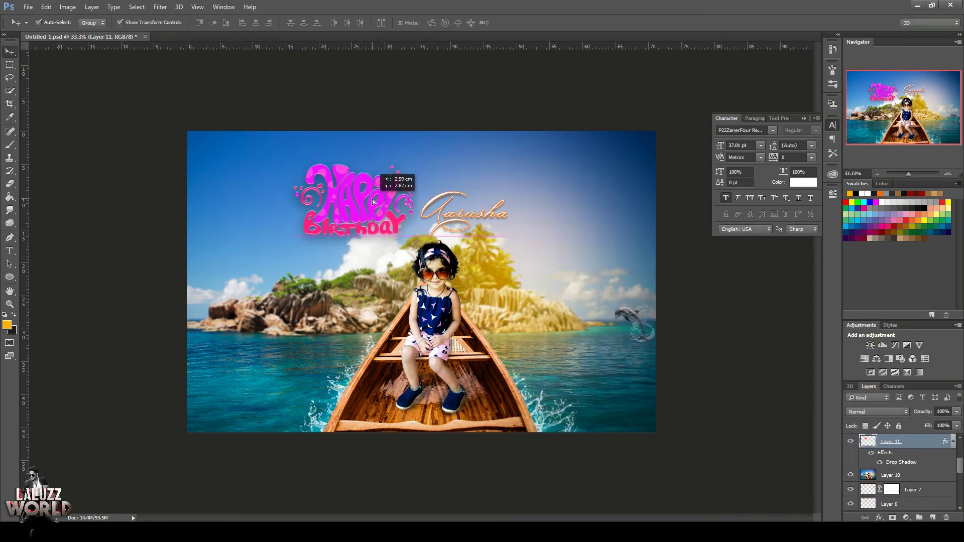
left_click_drag(455, 210, 326, 245)
left_click_drag(393, 182, 412, 189)
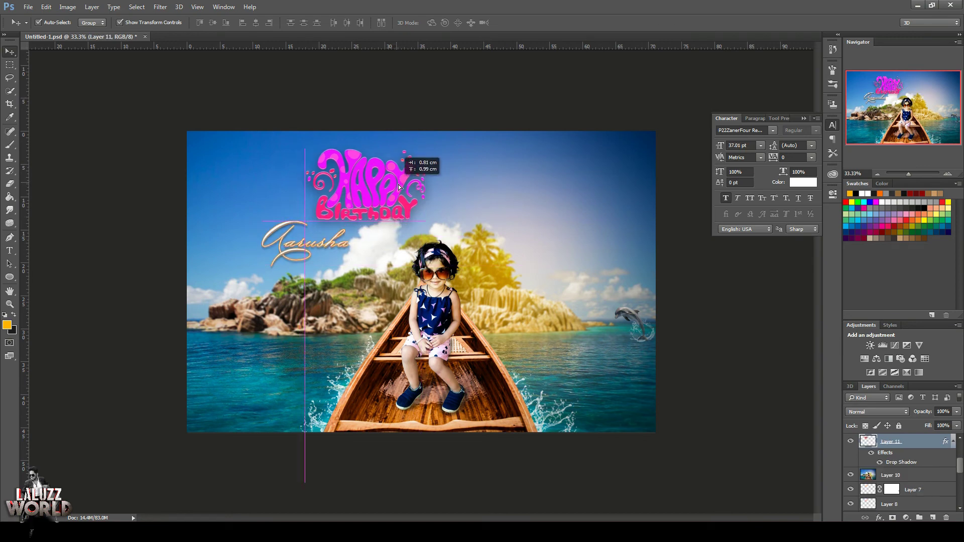
left_click_drag(284, 250, 314, 257)
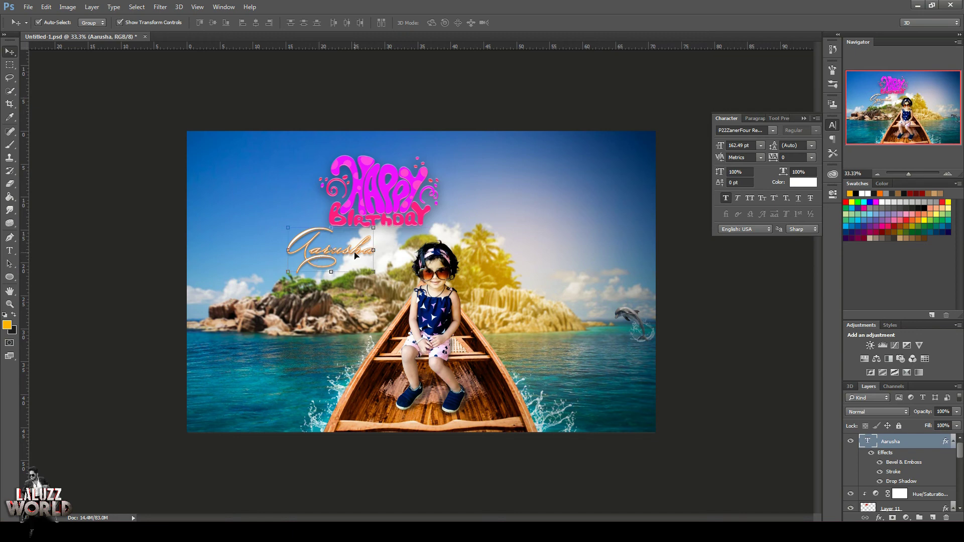
left_click_drag(363, 259, 323, 368)
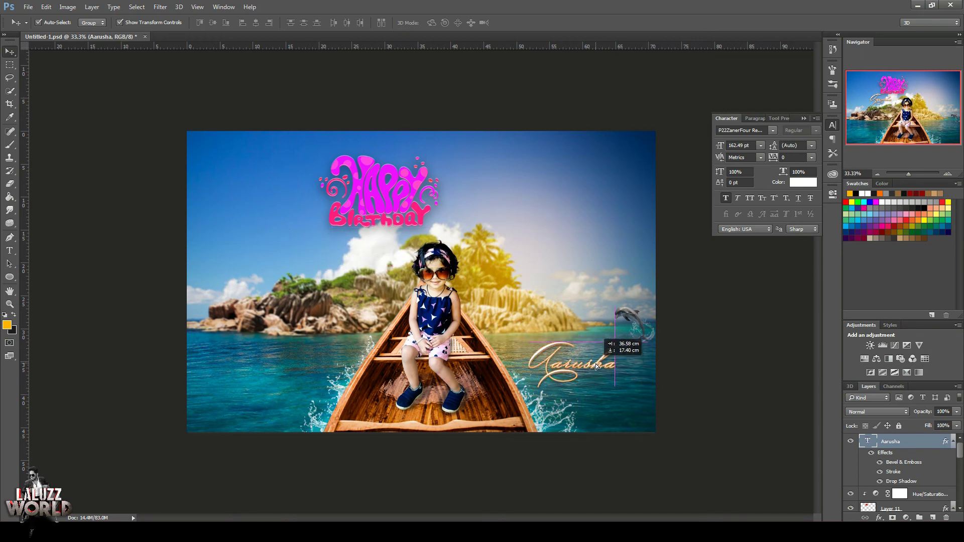
Select the pink Happy Birthday artwork layer, reposition it, then delete it.
left_click(381, 197)
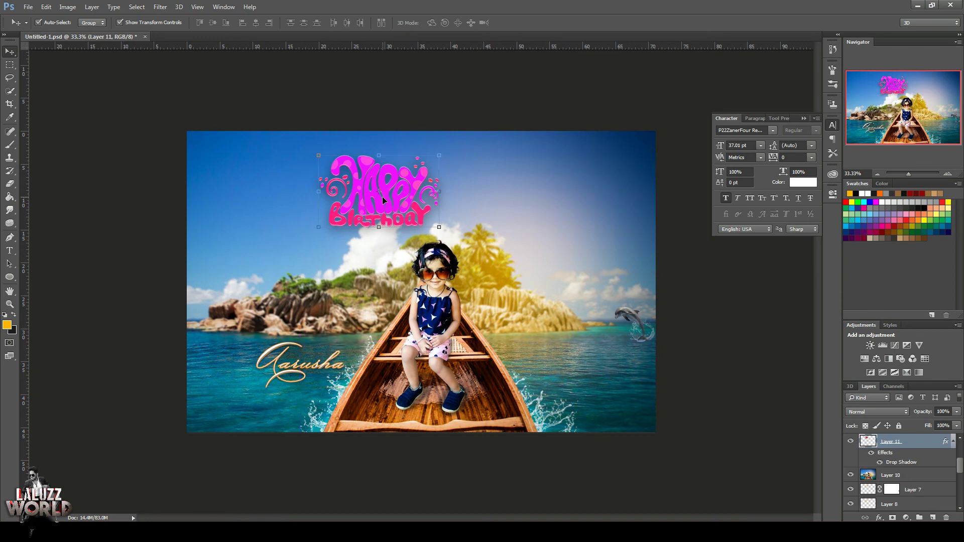
key("ctrl+t")
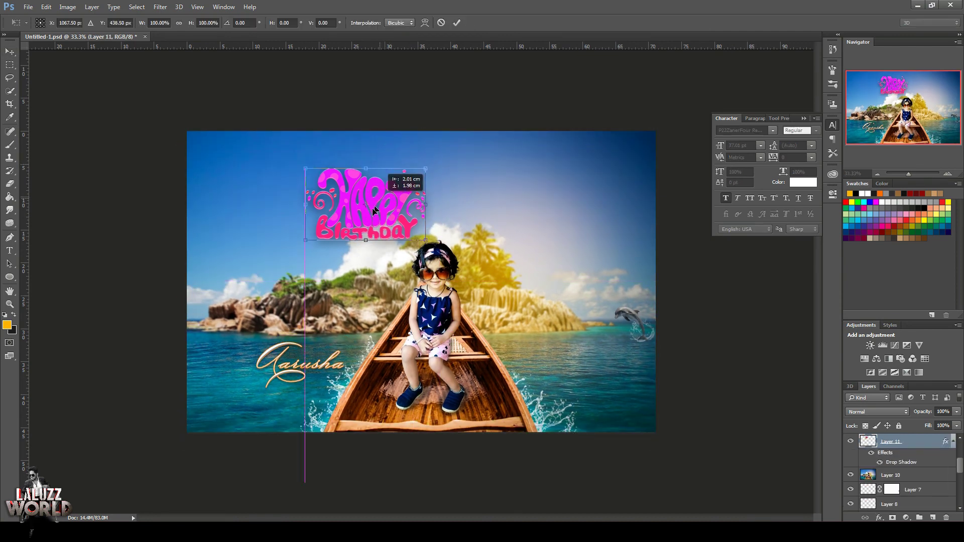
left_click_drag(382, 191, 359, 214)
key("Return")
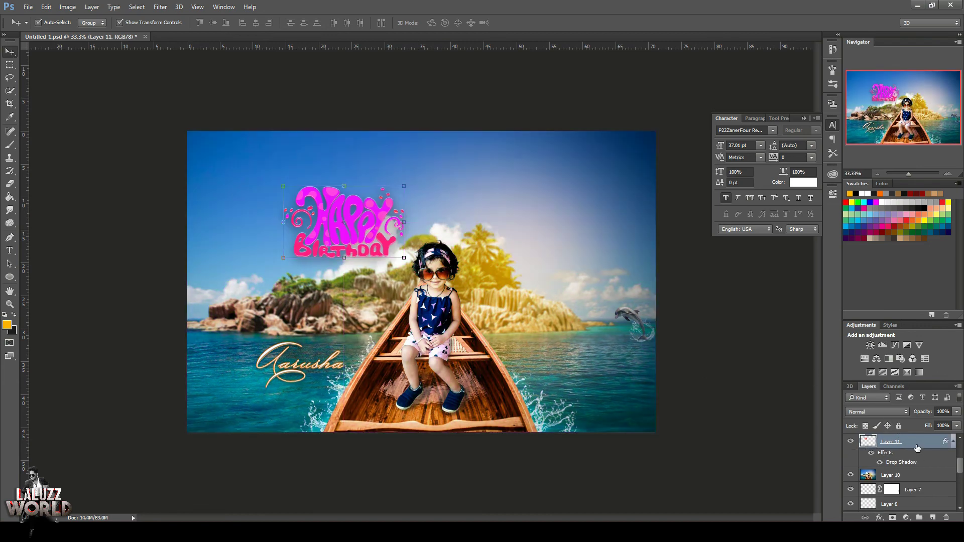
left_click_drag(899, 441, 919, 453)
key("Delete")
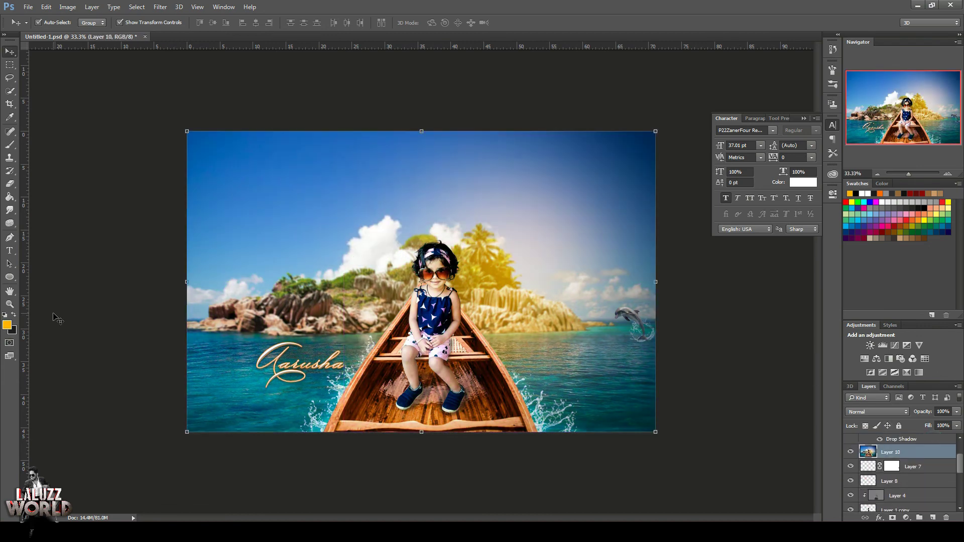
Add a new Happy Birthday text and enlarge it centred across the sky.
left_click(10, 253)
type("Happy Birthday")
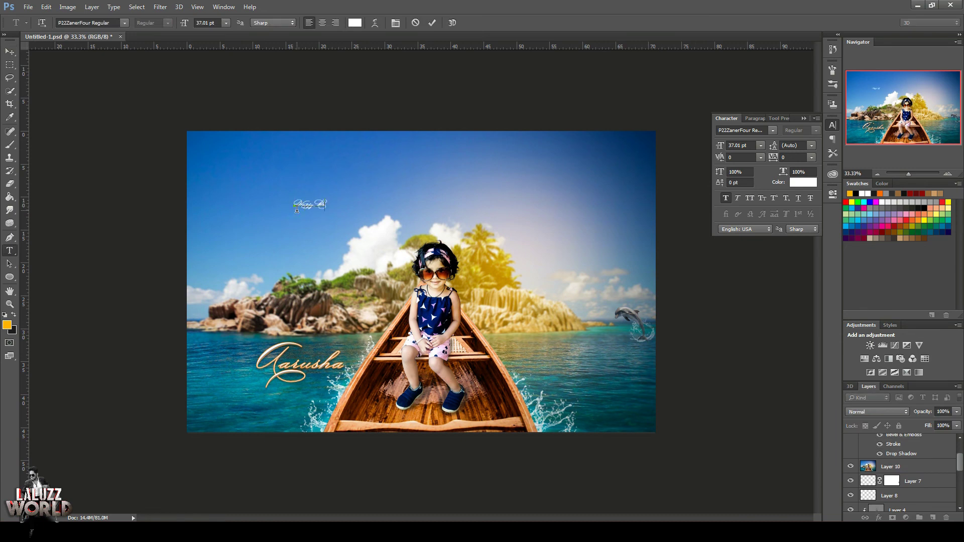
left_click(10, 51)
key("ctrl+t")
mouse_move(342, 210)
left_mouse_down()
mouse_move(468, 188)
mouse_move(536, 192)
left_mouse_up()
key("Return")
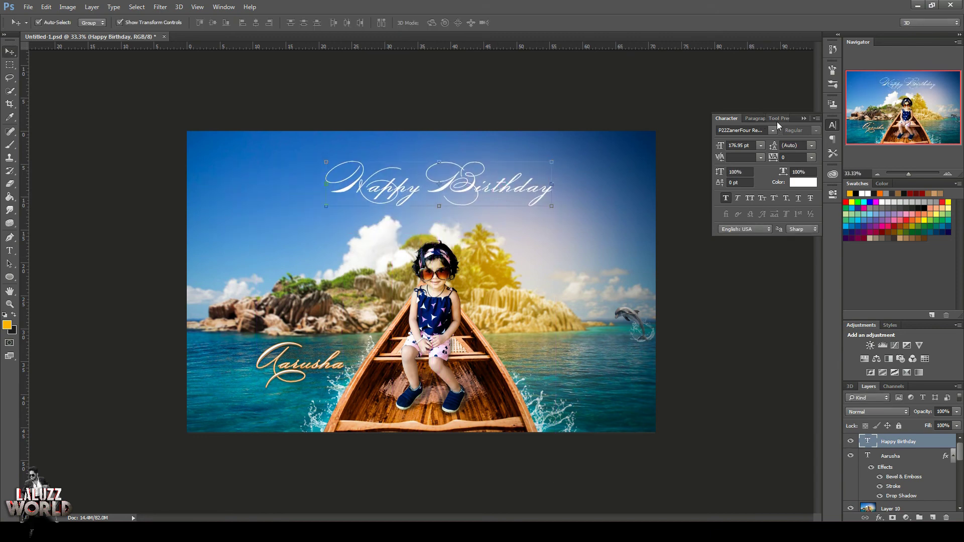
Set Happy Birthday in the PassionsConflictROB font and scale it down slightly.
left_click(773, 130)
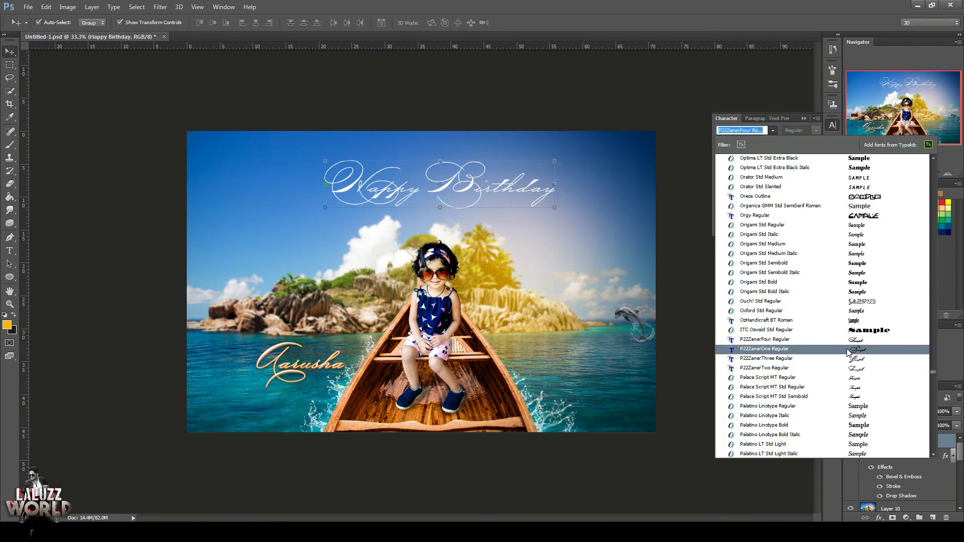
scroll(849, 352, "down", 9)
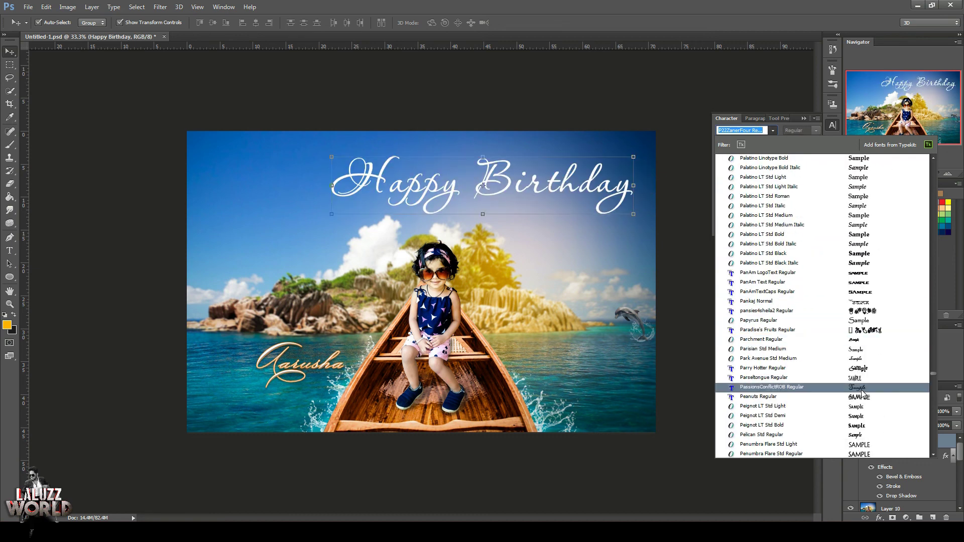
left_click(862, 393)
left_click_drag(633, 213, 533, 204)
key("Return")
Move the Aarusha text up beneath Happy Birthday and enlarge it.
left_click(306, 341)
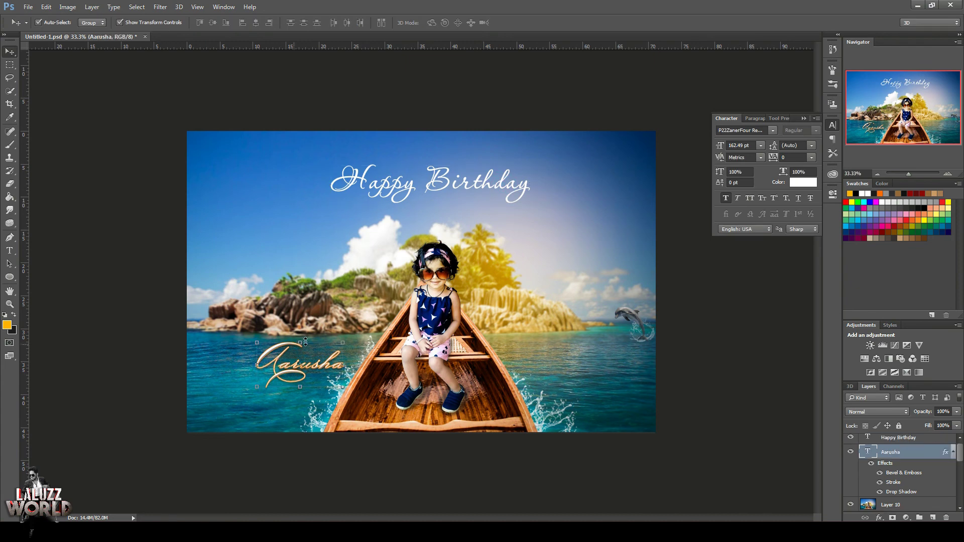
mouse_move(301, 358)
left_mouse_down()
mouse_move(459, 209)
mouse_move(305, 232)
mouse_move(414, 299)
left_mouse_up()
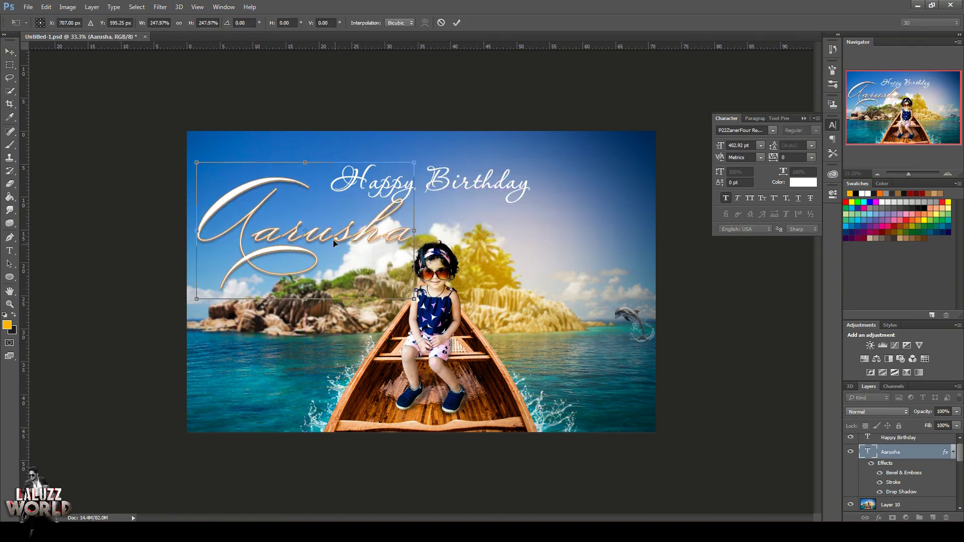
key("Return")
left_click_drag(355, 235, 383, 254)
Change the Aarusha font to Renaissance Regular.
left_click(773, 131)
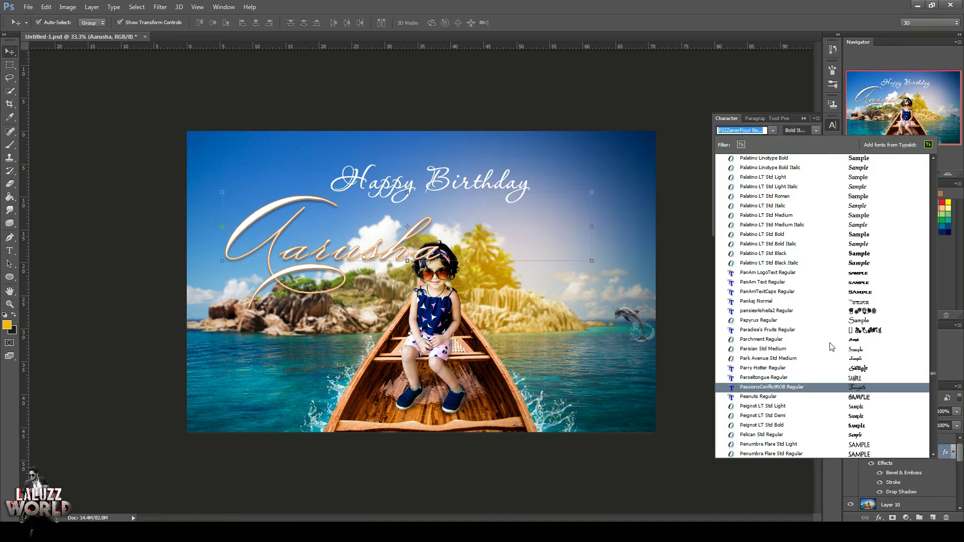
scroll(860, 369, "down", 5)
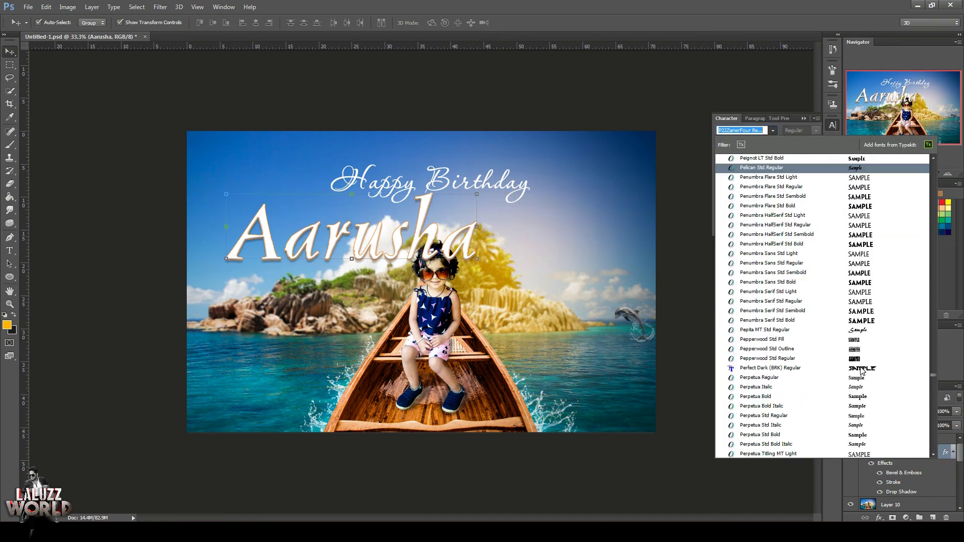
scroll(866, 370, "down", 5)
scroll(870, 375, "down", 3)
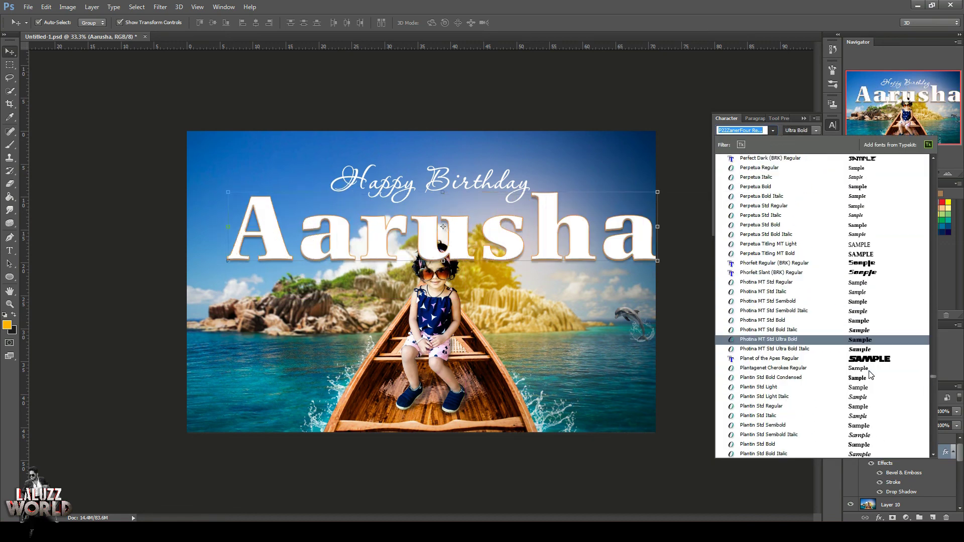
scroll(869, 379, "down", 3)
scroll(866, 387, "down", 7)
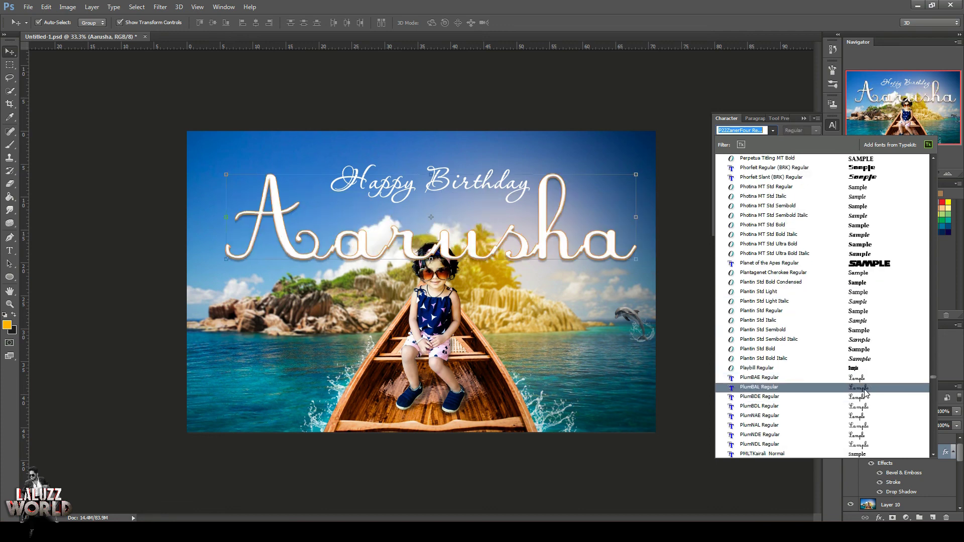
scroll(865, 393, "down", 11)
scroll(861, 392, "down", 11)
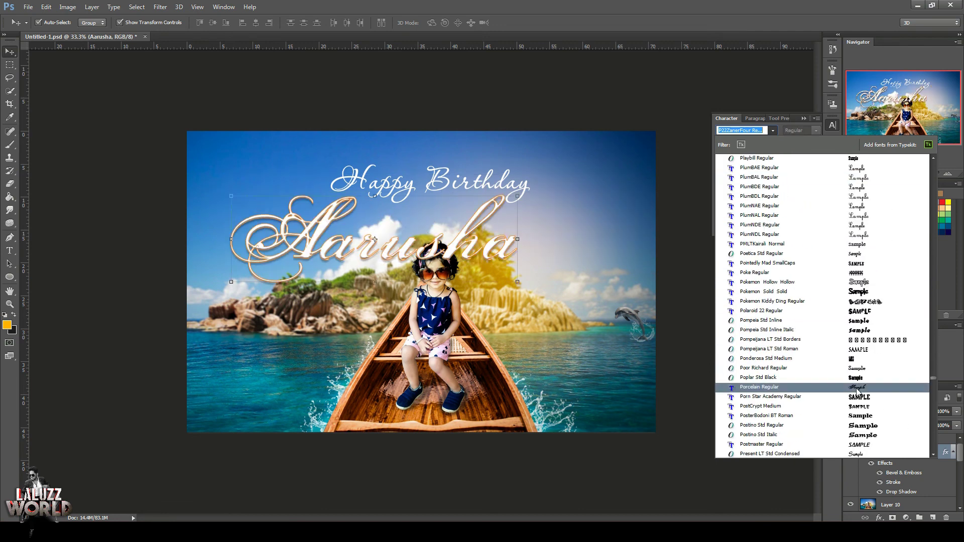
scroll(857, 393, "down", 5)
scroll(858, 393, "down", 6)
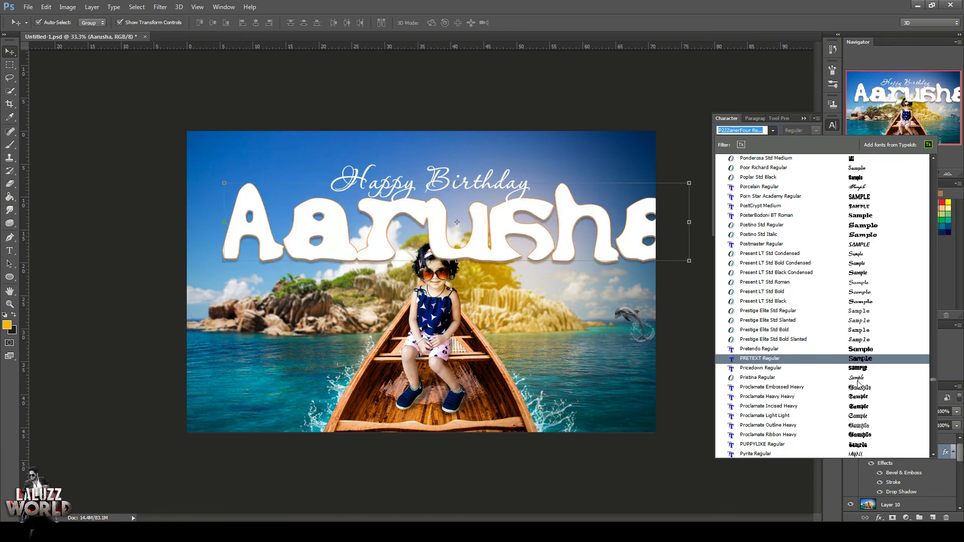
scroll(859, 394, "down", 6)
scroll(859, 395, "down", 5)
scroll(862, 387, "down", 11)
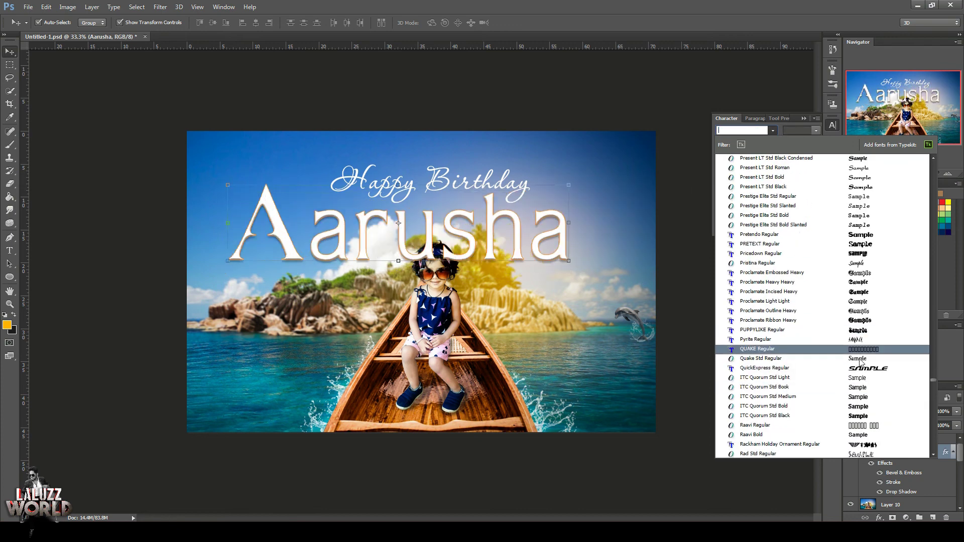
scroll(865, 349, "down", 12)
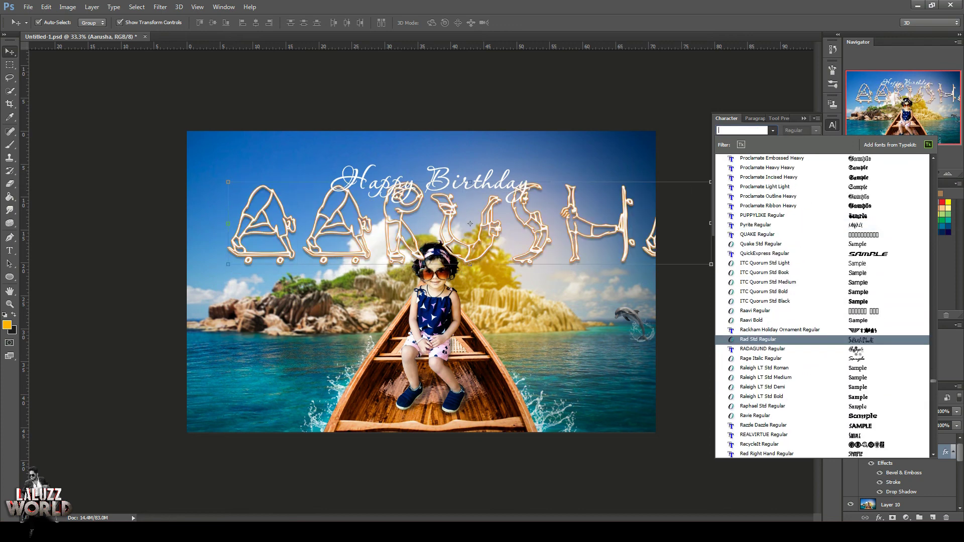
scroll(859, 359, "down", 4)
scroll(861, 352, "down", 8)
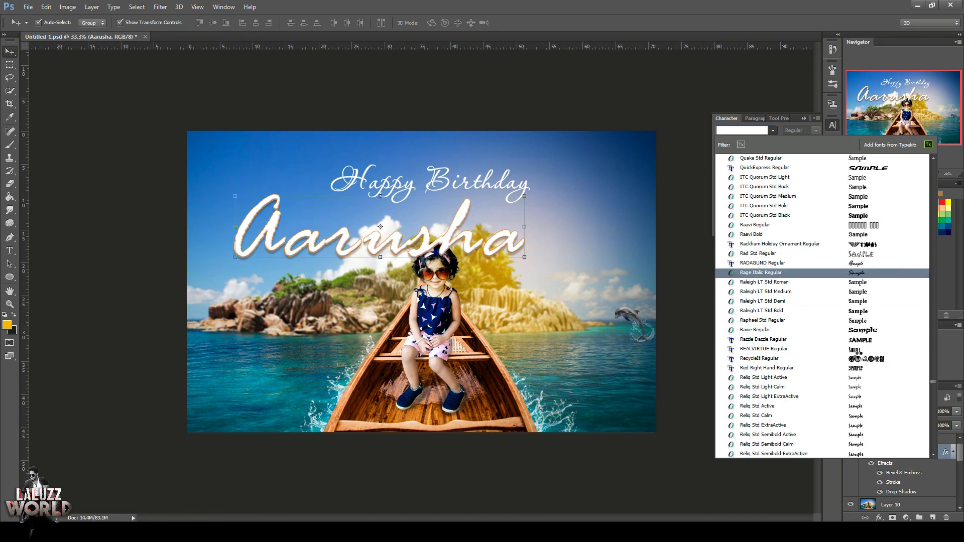
scroll(862, 345, "down", 3)
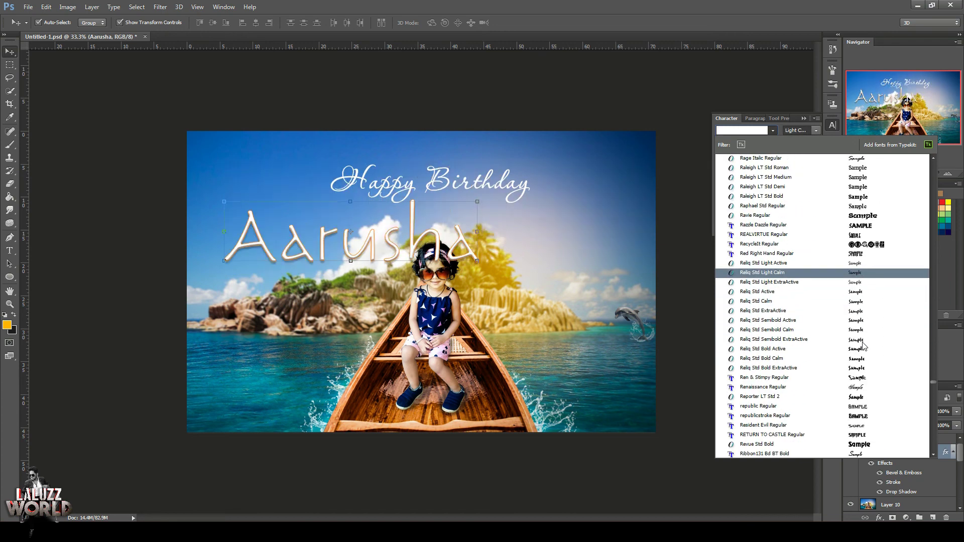
scroll(861, 351, "down", 3)
scroll(861, 382, "down", 3)
left_click(860, 394)
Shrink Aarusha to about 79% and position it under the title.
left_click_drag(467, 234, 507, 206)
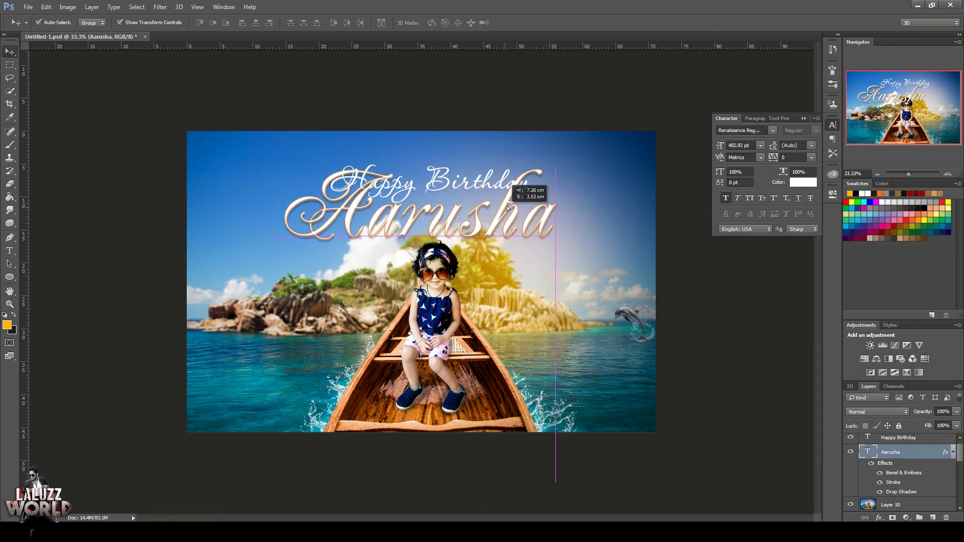
key("ctrl+t")
left_click(547, 175)
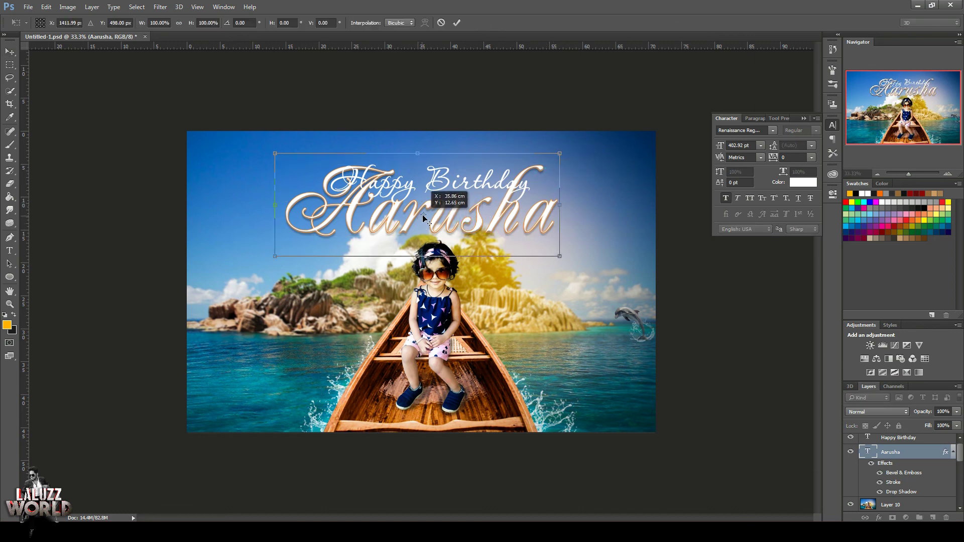
left_click_drag(553, 161, 537, 174)
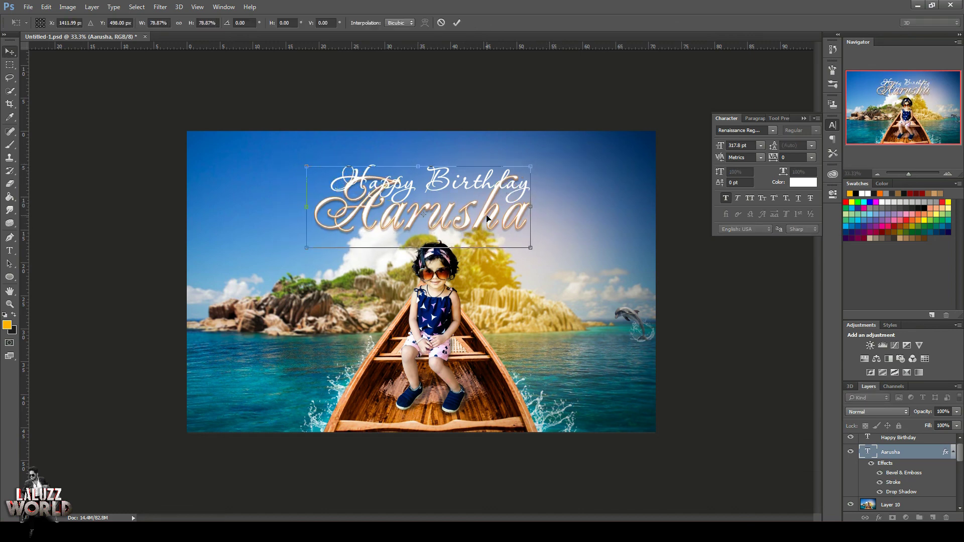
key("Return")
Move the Happy Birthday text up and to the right.
left_click(899, 437)
key("ctrl+t")
mouse_move(458, 180)
left_mouse_down()
mouse_move(474, 157)
mouse_move(511, 162)
left_mouse_up()
key("Return")
Break Happy Birthday onto two lines and scale it down above Aarusha.
key("t")
left_click(479, 178)
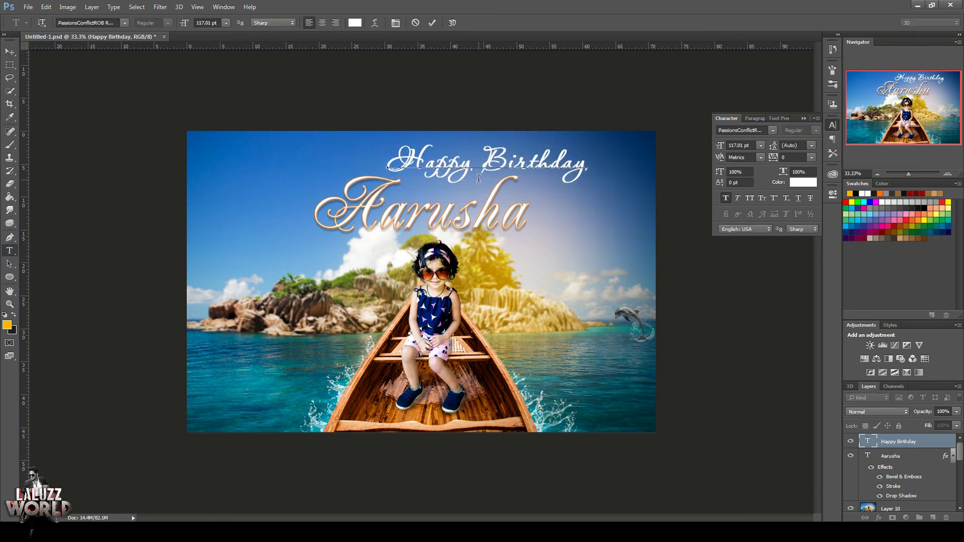
key("Return")
key("ctrl+Return")
key("ctrl+t")
left_click_drag(500, 145, 480, 158)
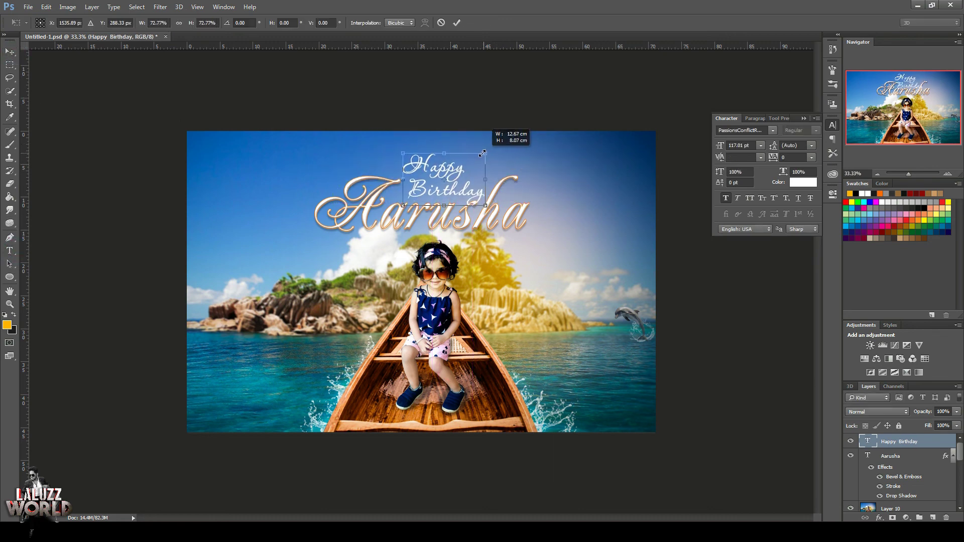
key("Return")
key("v")
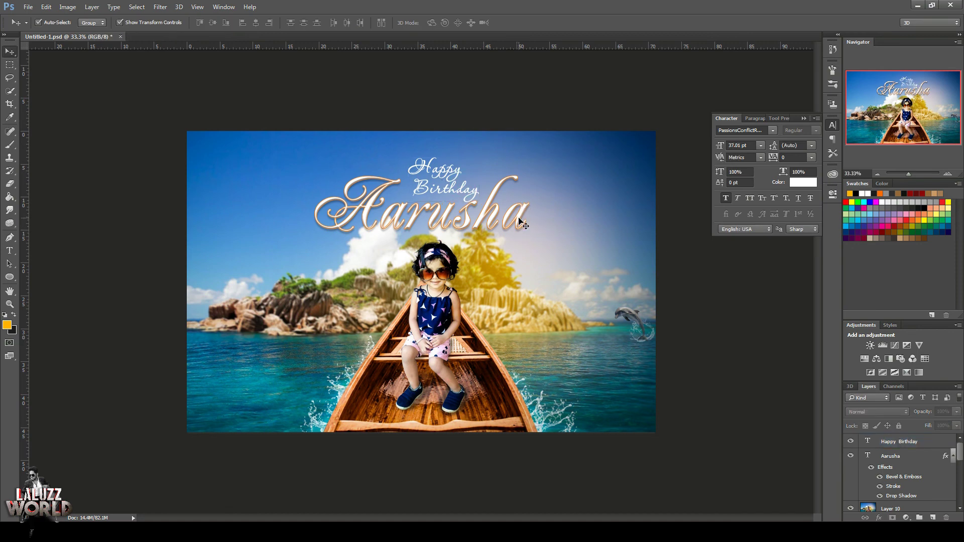
left_click(521, 222)
Colour the Aarusha text pure red (ff0000) and deselect to view the title.
left_click(812, 185)
left_click(645, 334)
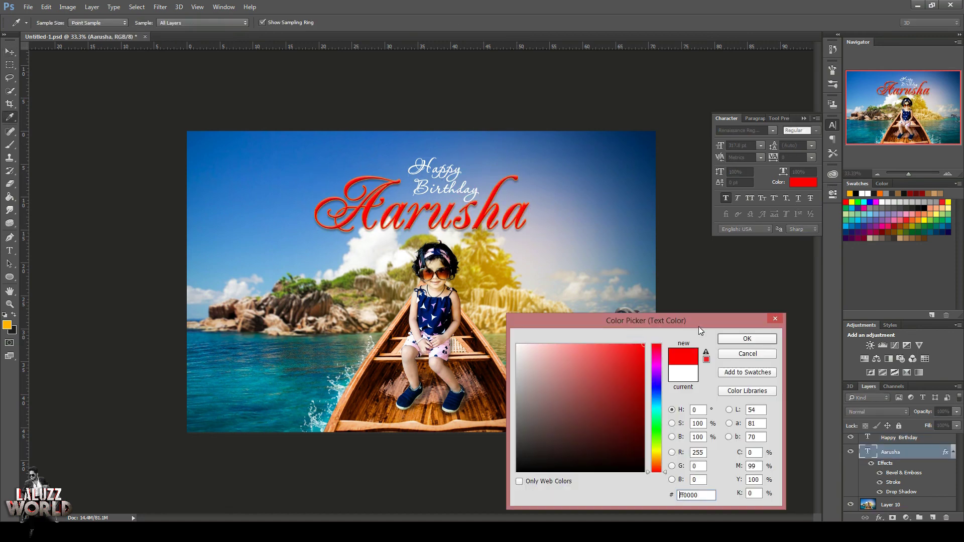
left_click(732, 337)
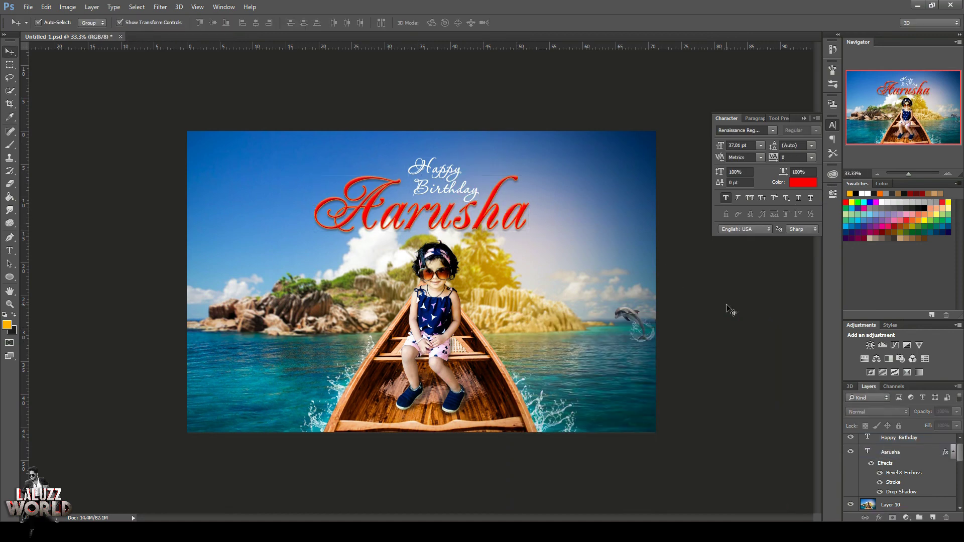
left_click(445, 189)
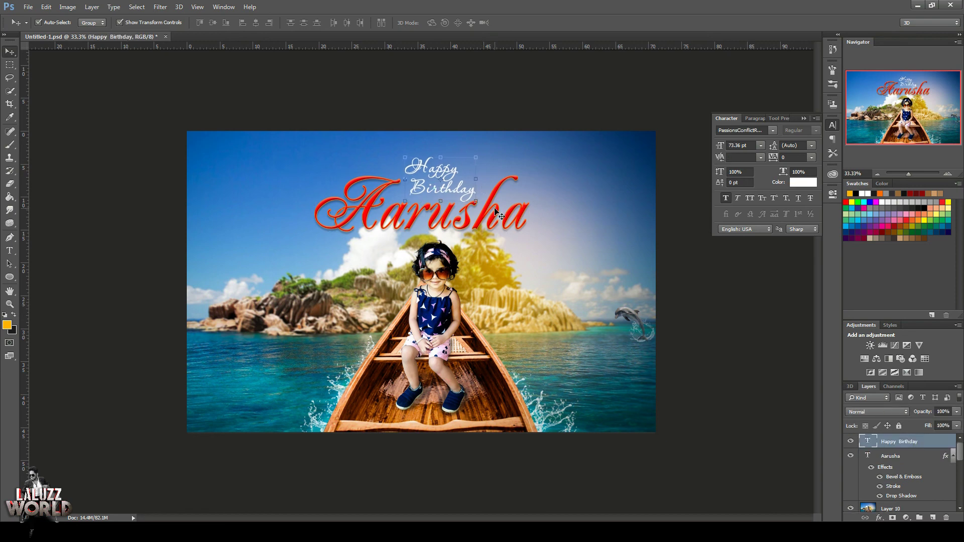
left_click(776, 334)
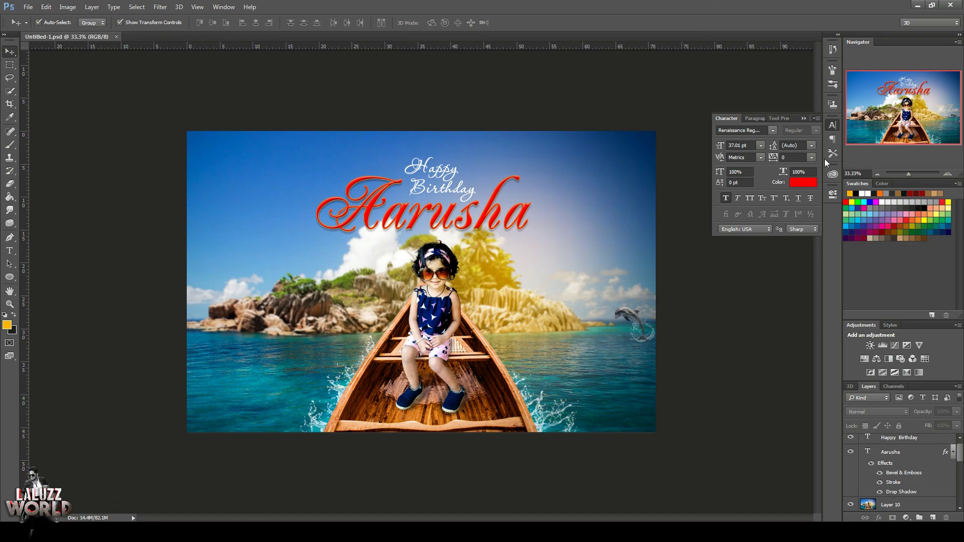
left_click(833, 125)
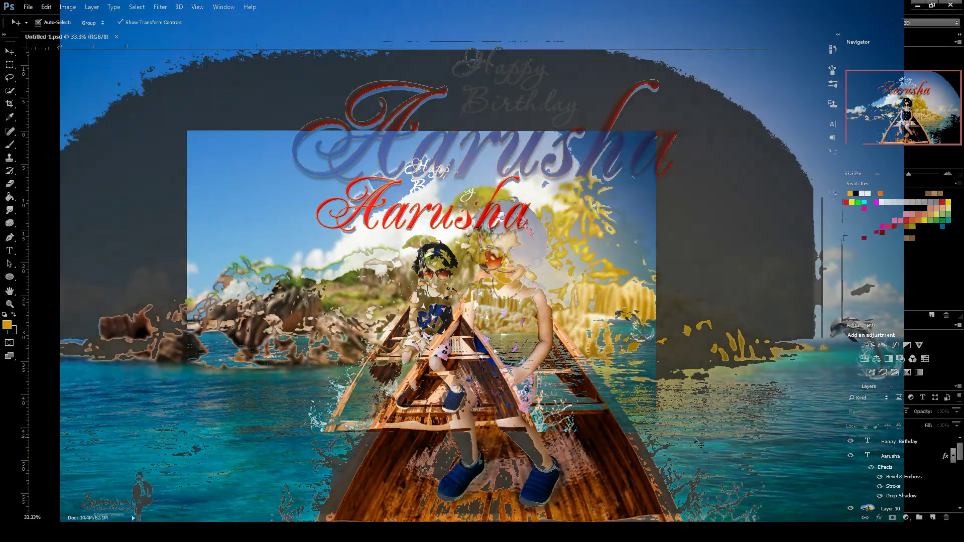